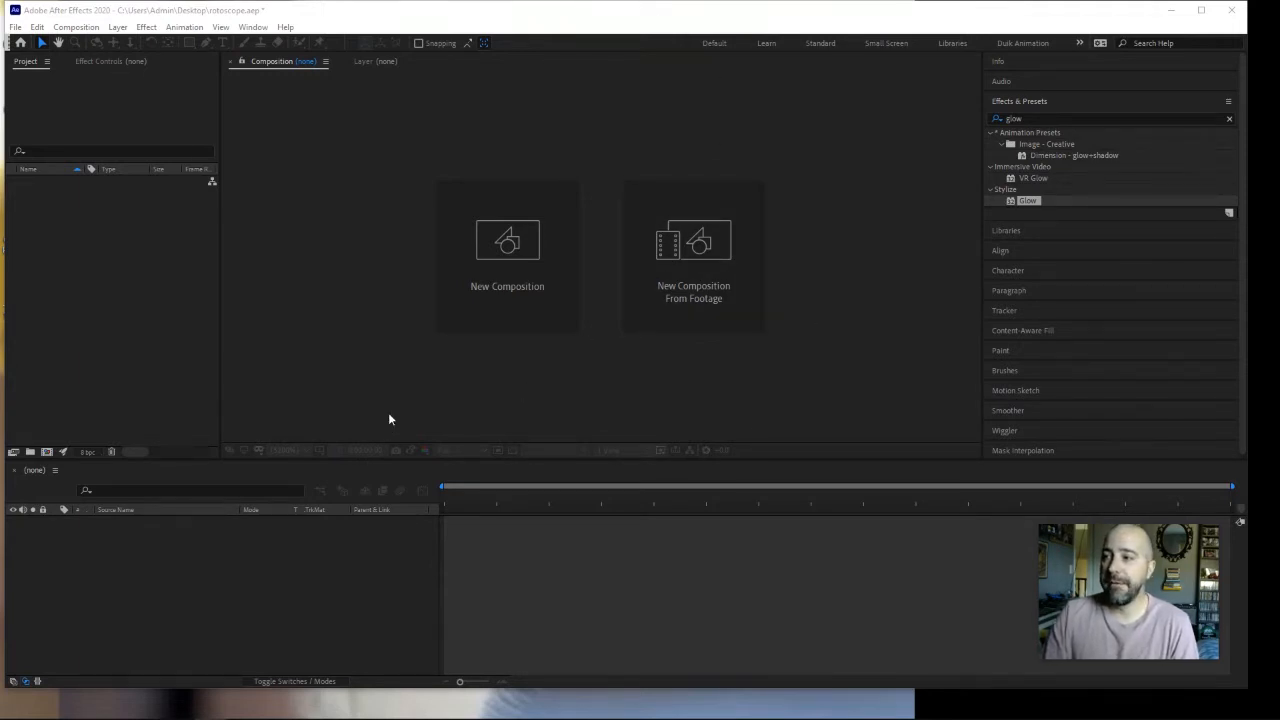
Step: Clear the glow search from Effects & Presets and collapse the effects list
{"action": "left_click", "coordinate": [1229, 118]}
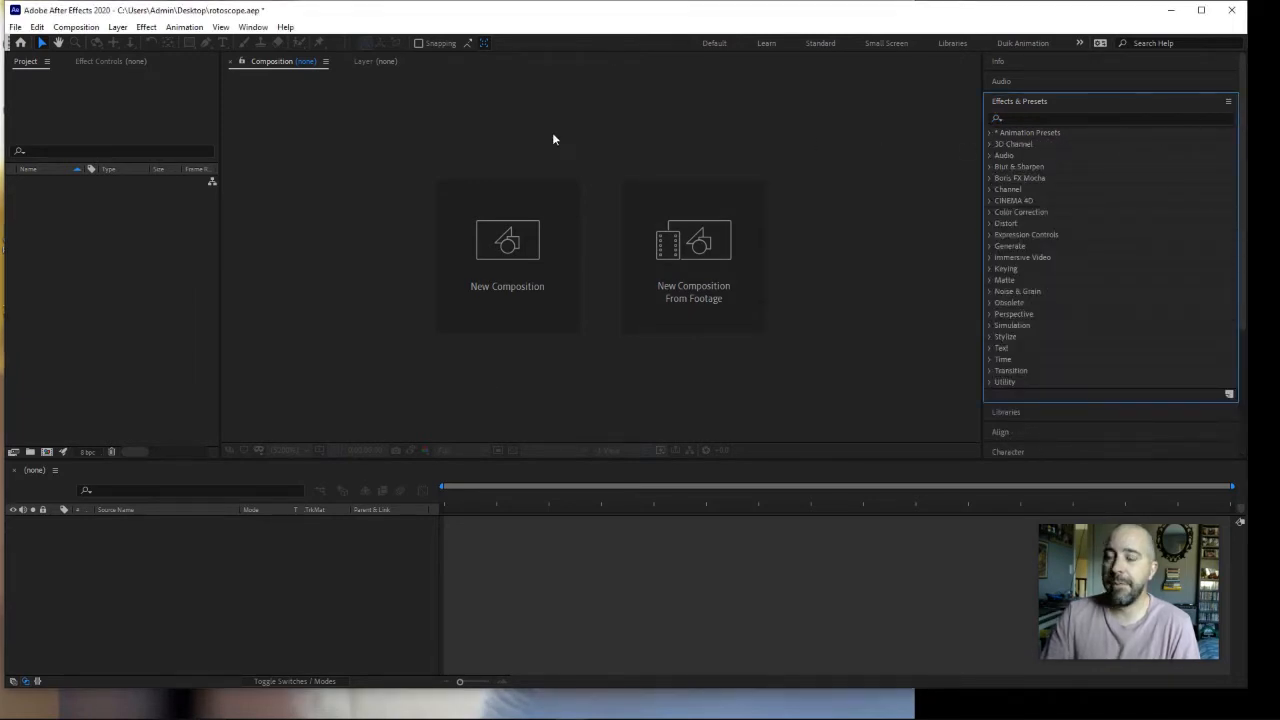
{"action": "left_click", "coordinate": [1087, 102]}
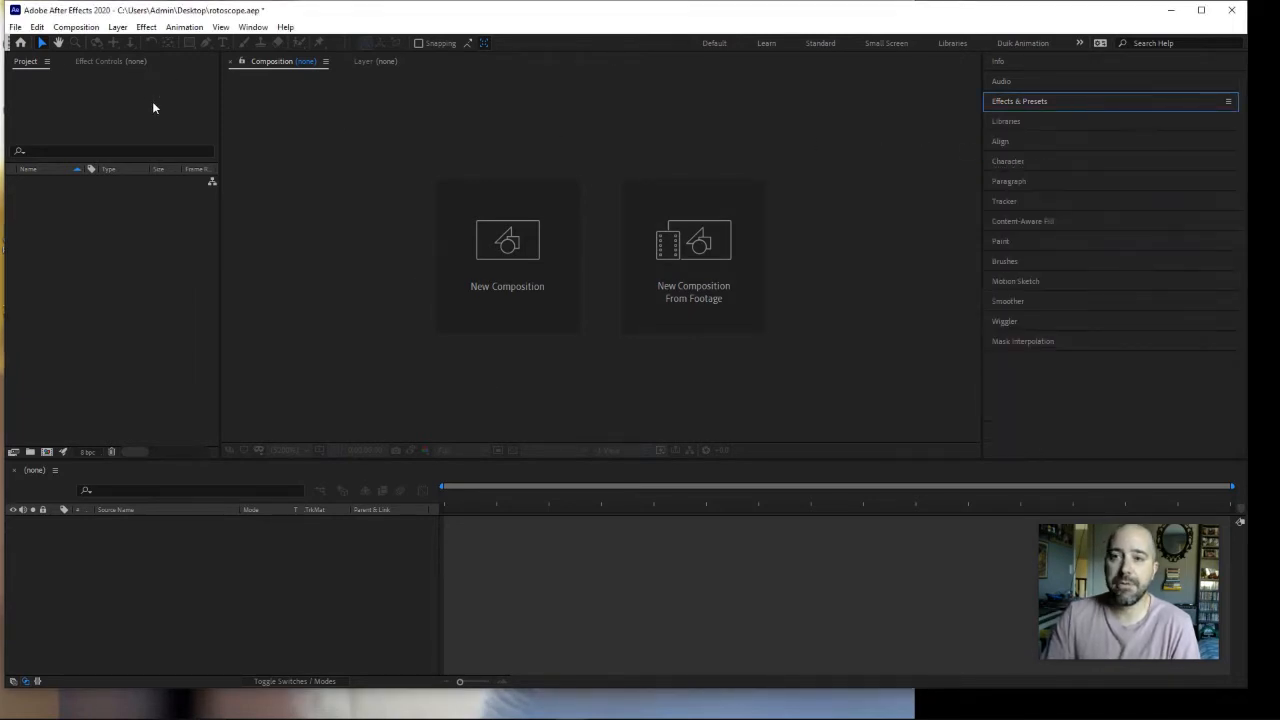
Step: Import the video Animation Reference - Athletic Male Front Snap Kick - Realtime from Downloads as footage
{"action": "left_click", "coordinate": [18, 27]}
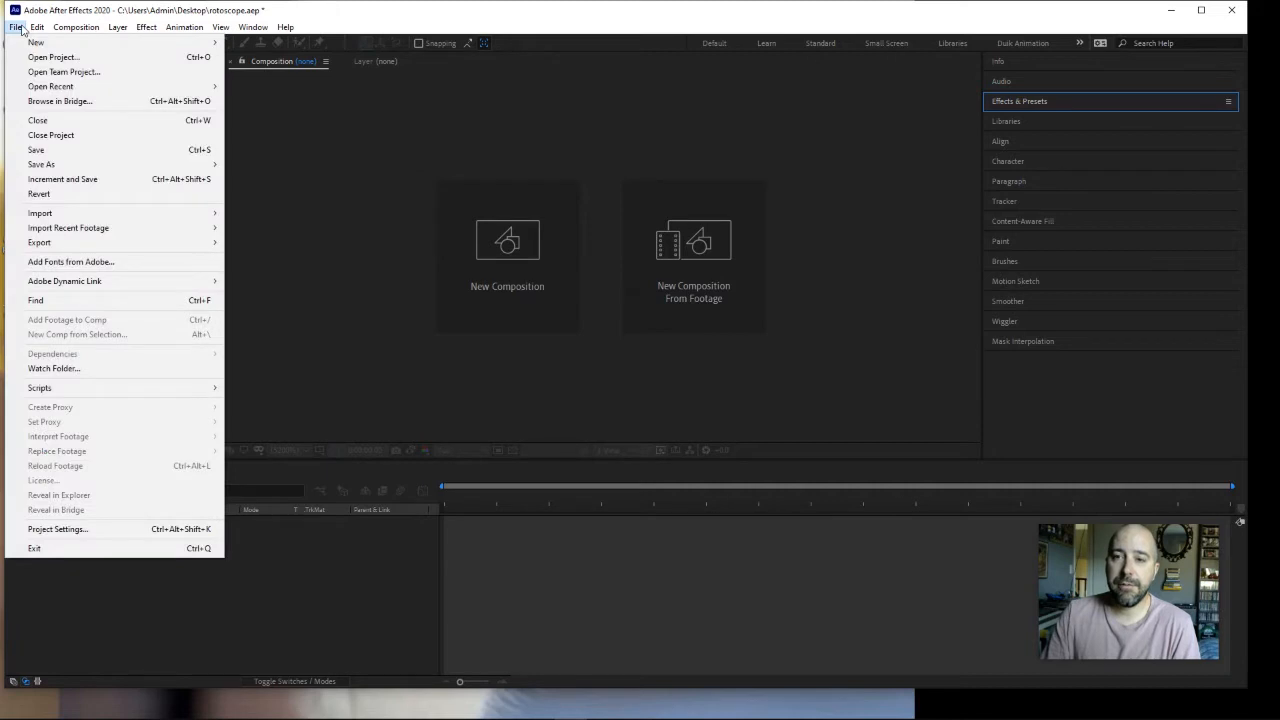
{"action": "mouse_move", "coordinate": [60, 215]}
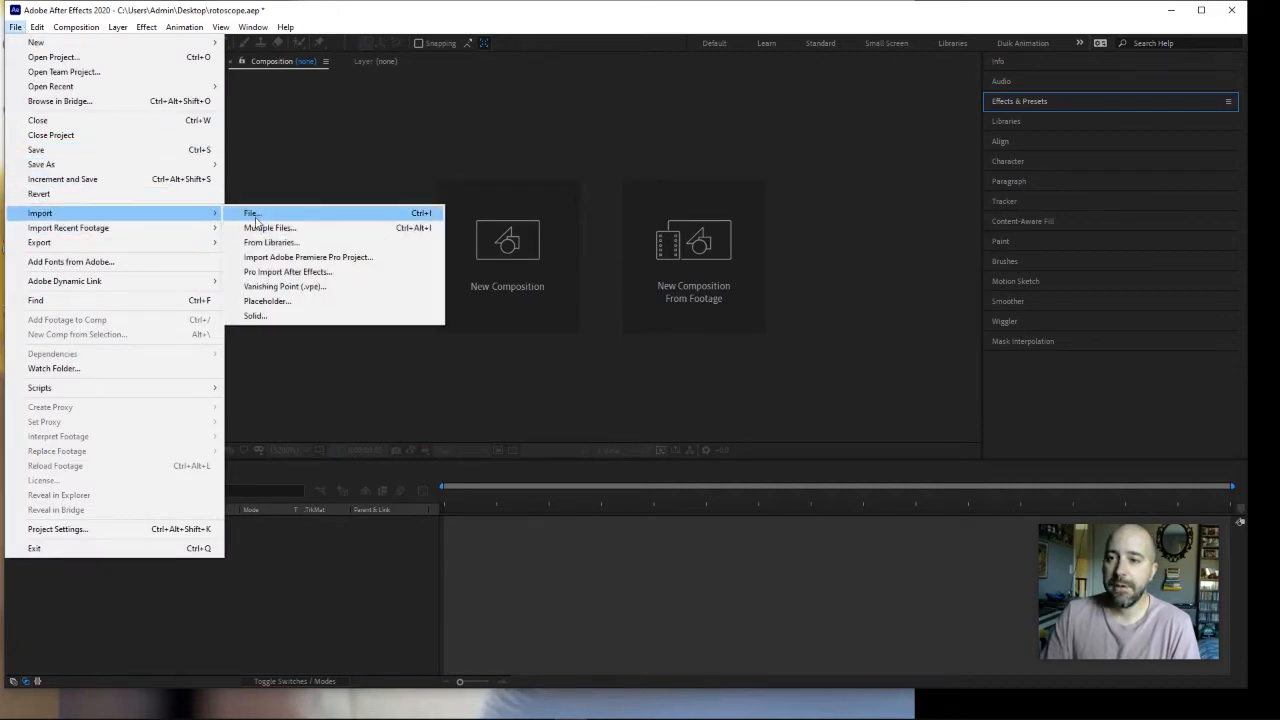
{"action": "left_click", "coordinate": [256, 216]}
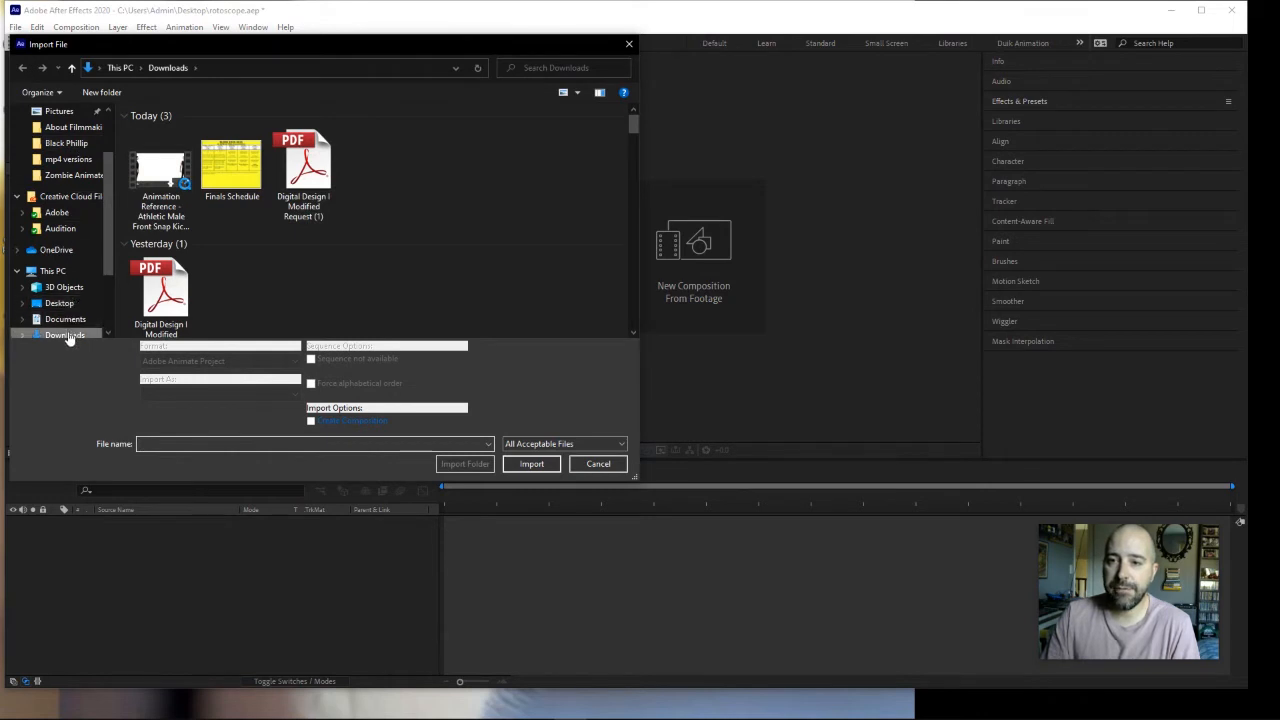
{"action": "left_click", "coordinate": [160, 180]}
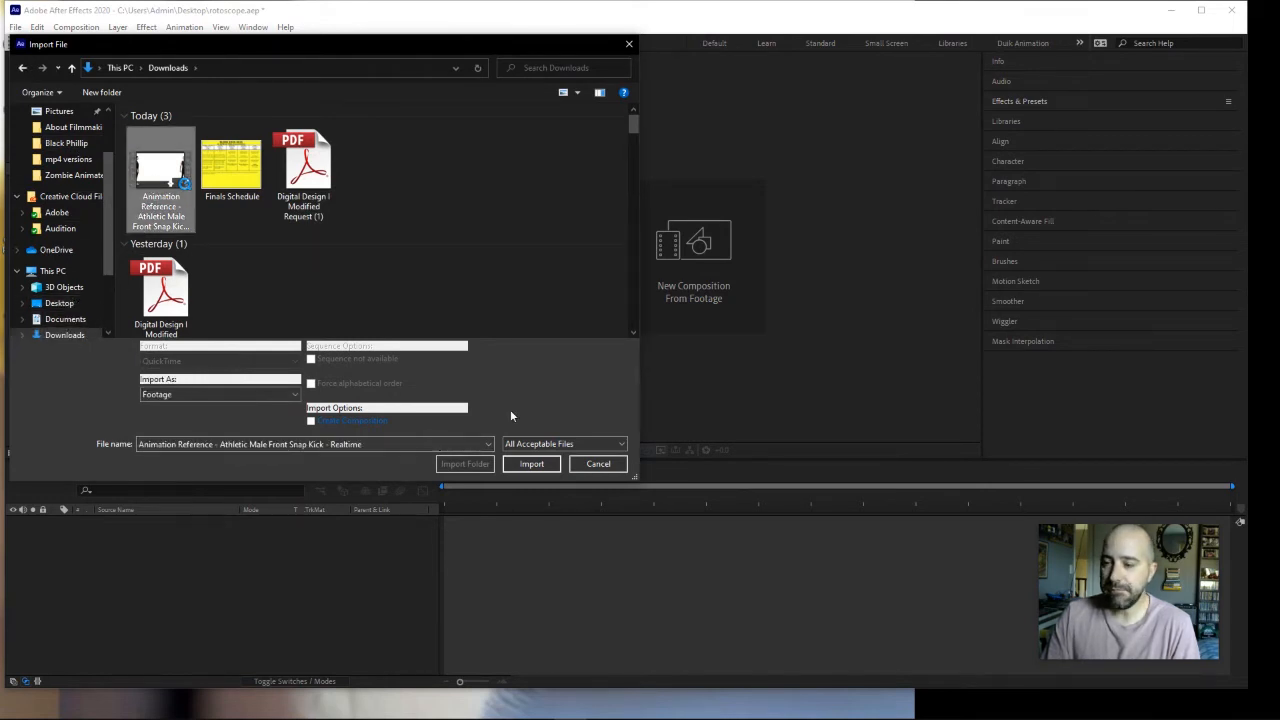
{"action": "left_click", "coordinate": [533, 464]}
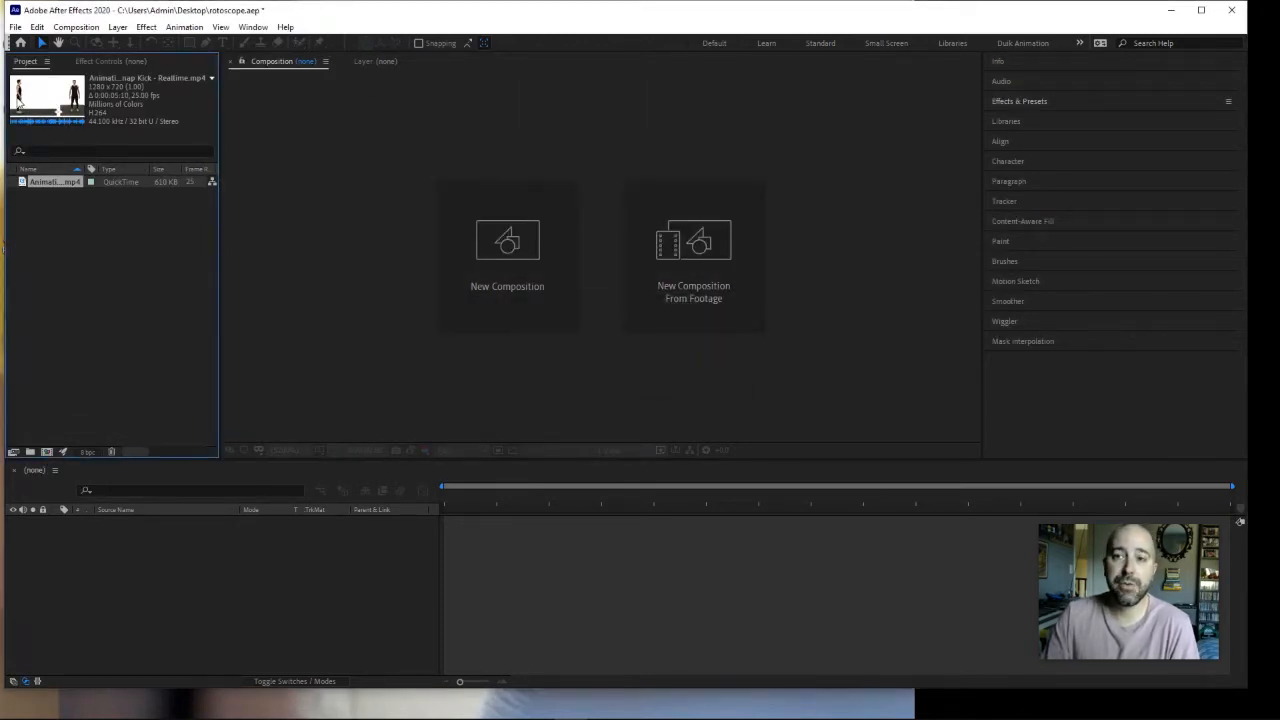
Step: Create a new composition from the imported front snap kick video
{"action": "left_click", "coordinate": [66, 209]}
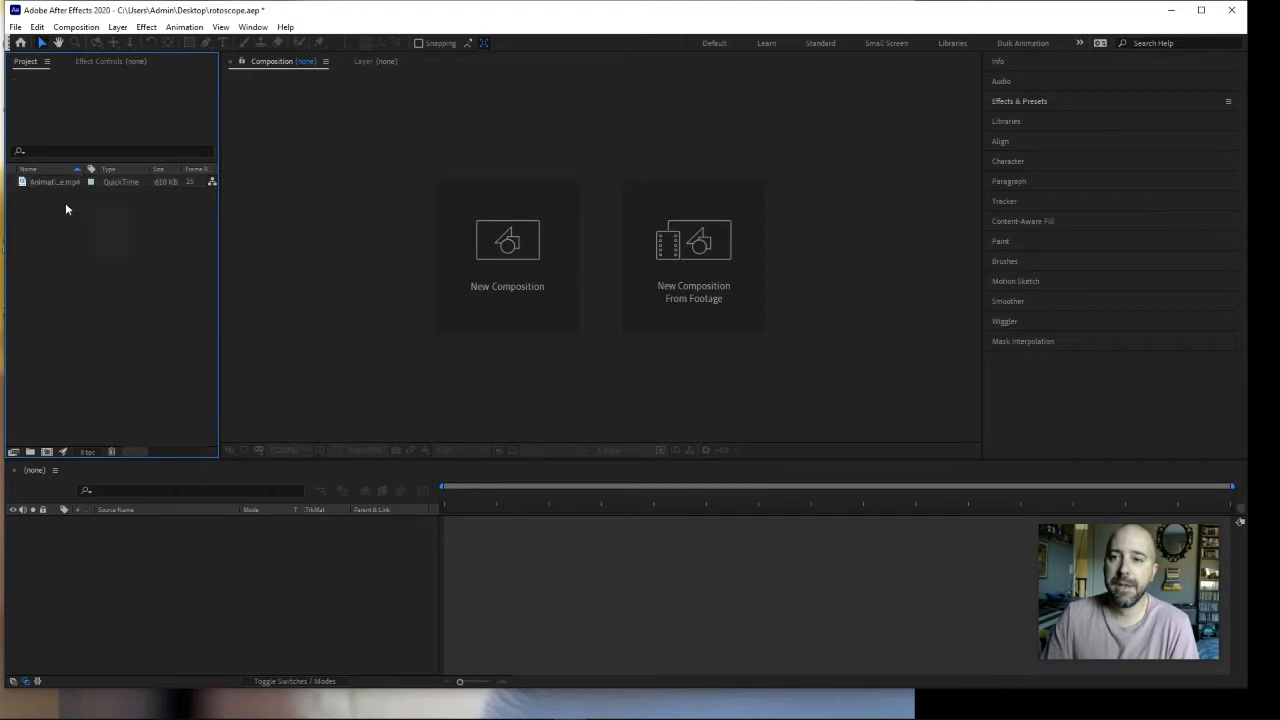
{"action": "left_click", "coordinate": [65, 182]}
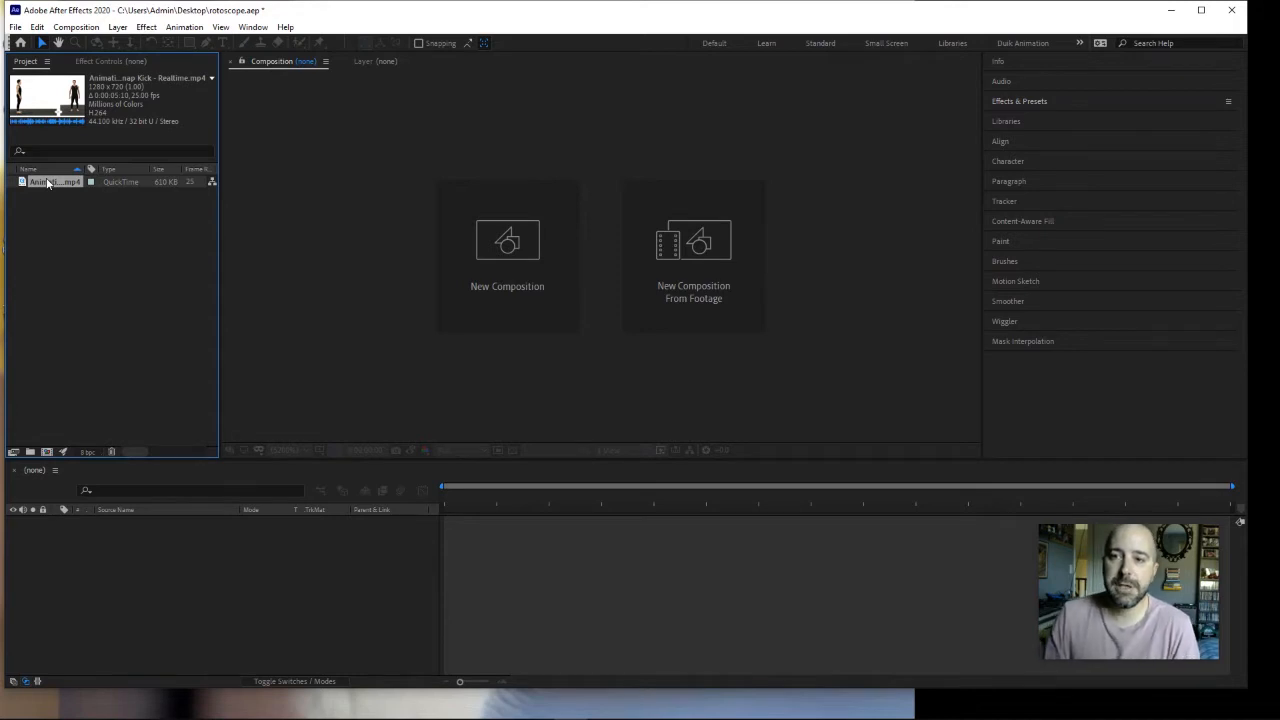
{"action": "left_click_drag", "start_coordinate": [47, 183], "coordinate": [510, 259]}
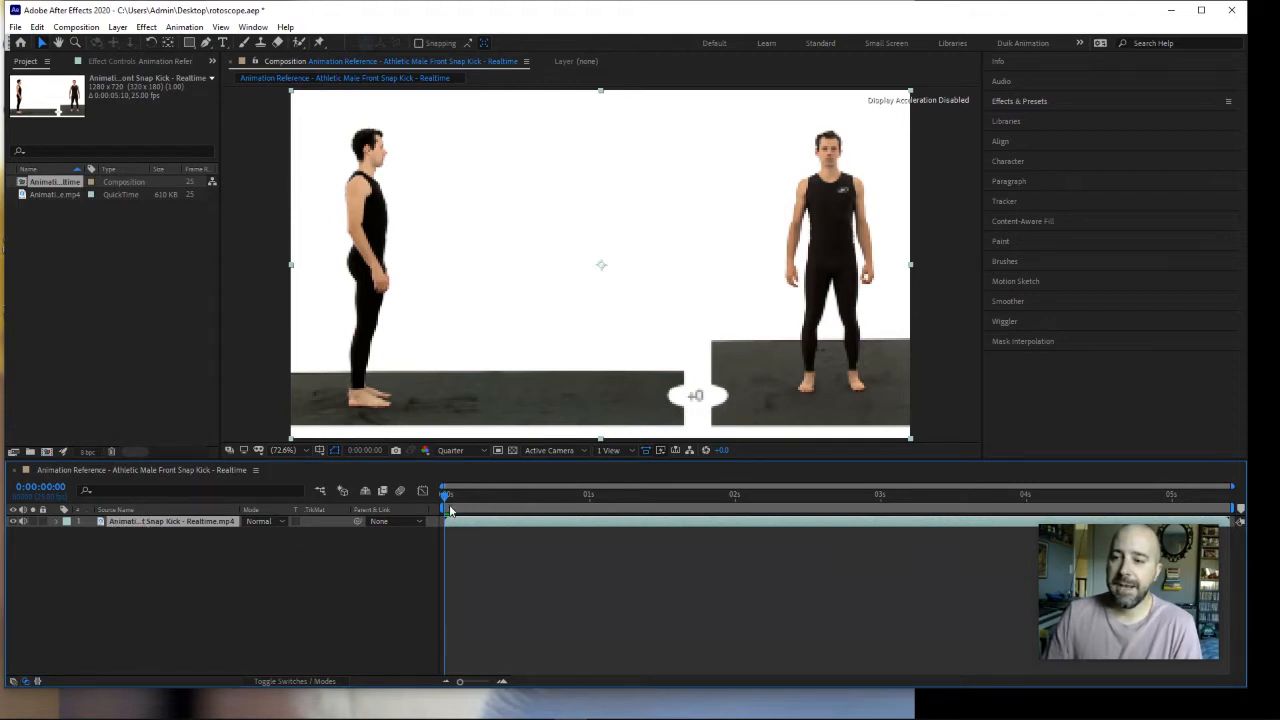
Step: Preview the kick footage from the start and set the composition's preview resolution to Half
{"action": "key", "text": "space"}
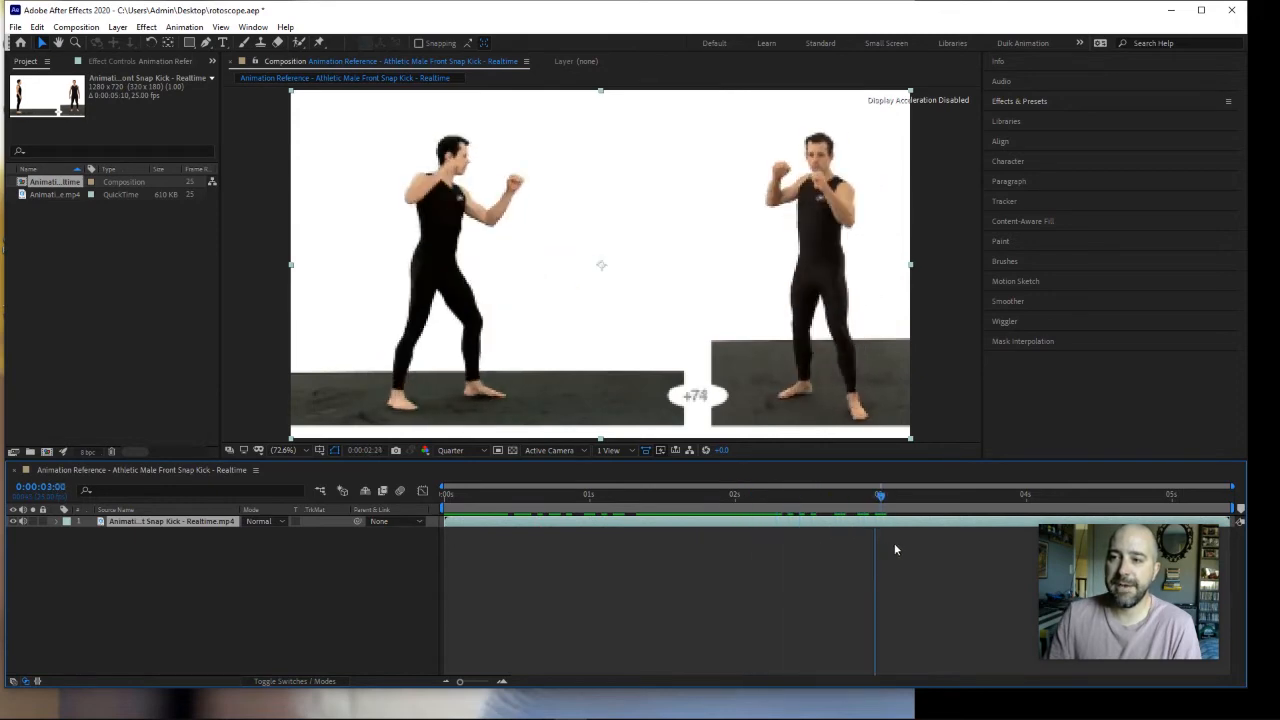
{"action": "left_click_drag", "start_coordinate": [1163, 495], "coordinate": [441, 497]}
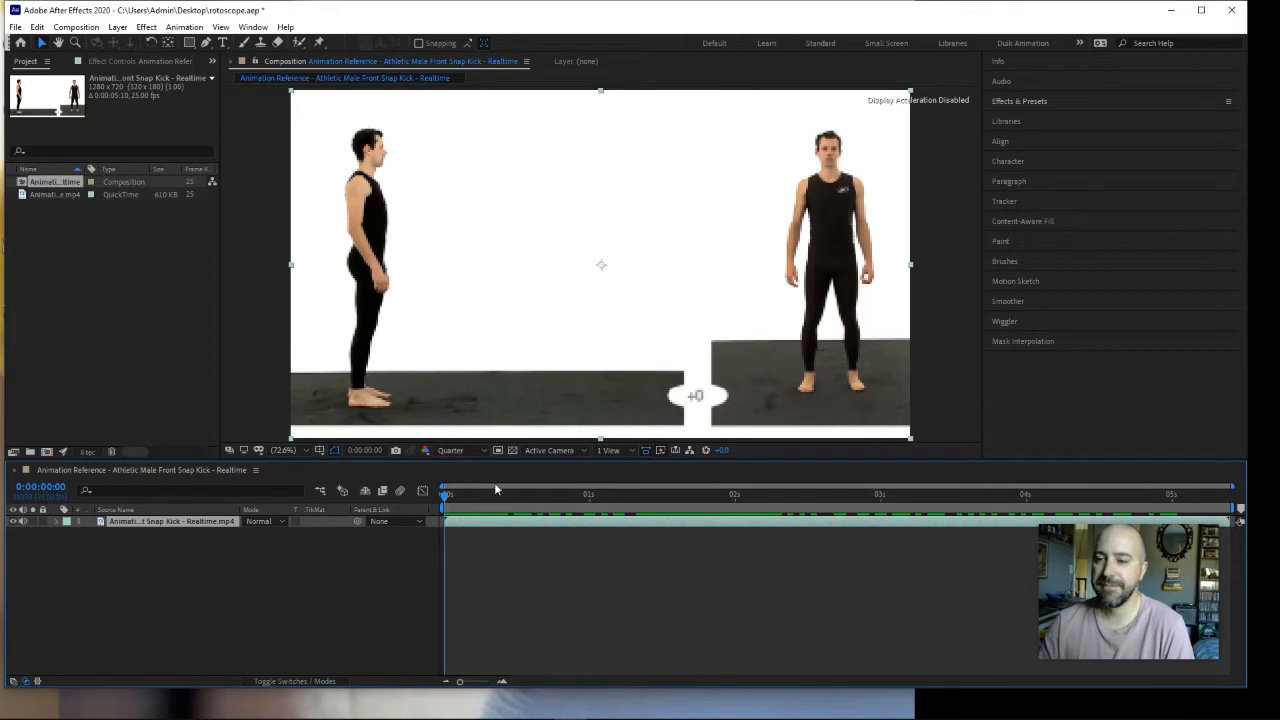
{"action": "left_click", "coordinate": [483, 451]}
{"action": "left_click", "coordinate": [461, 499]}
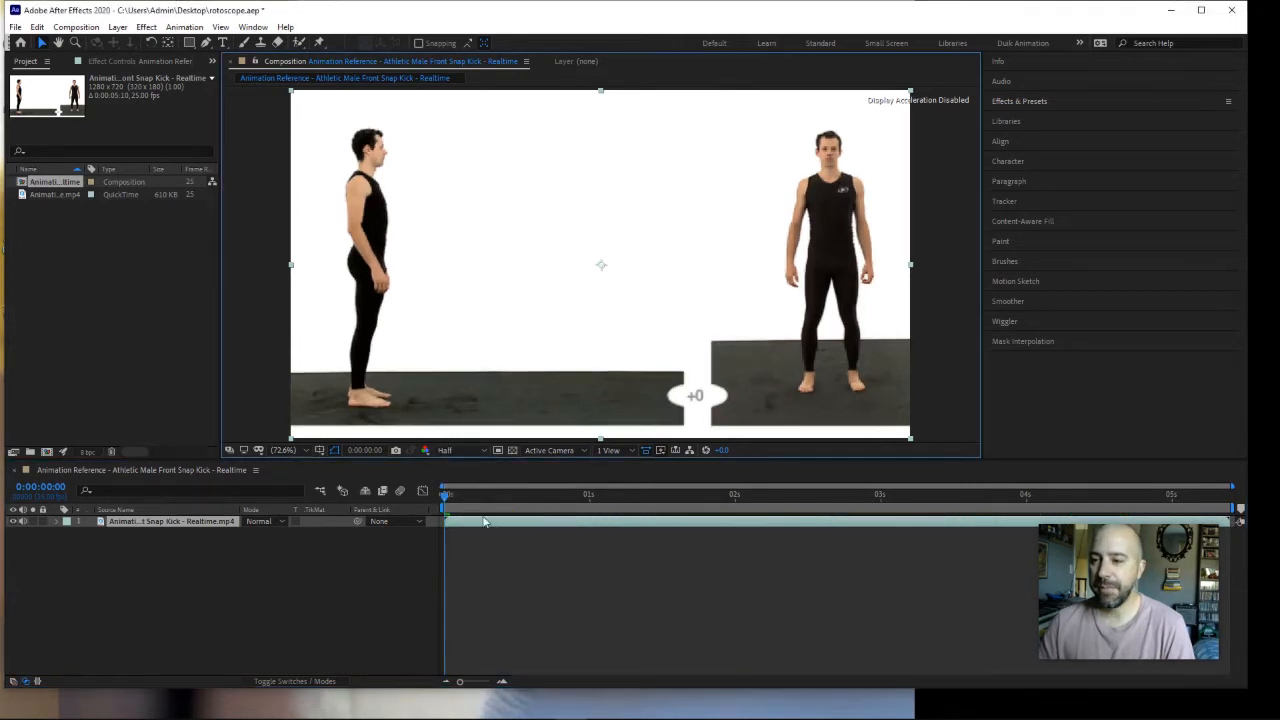
{"action": "key", "text": "space"}
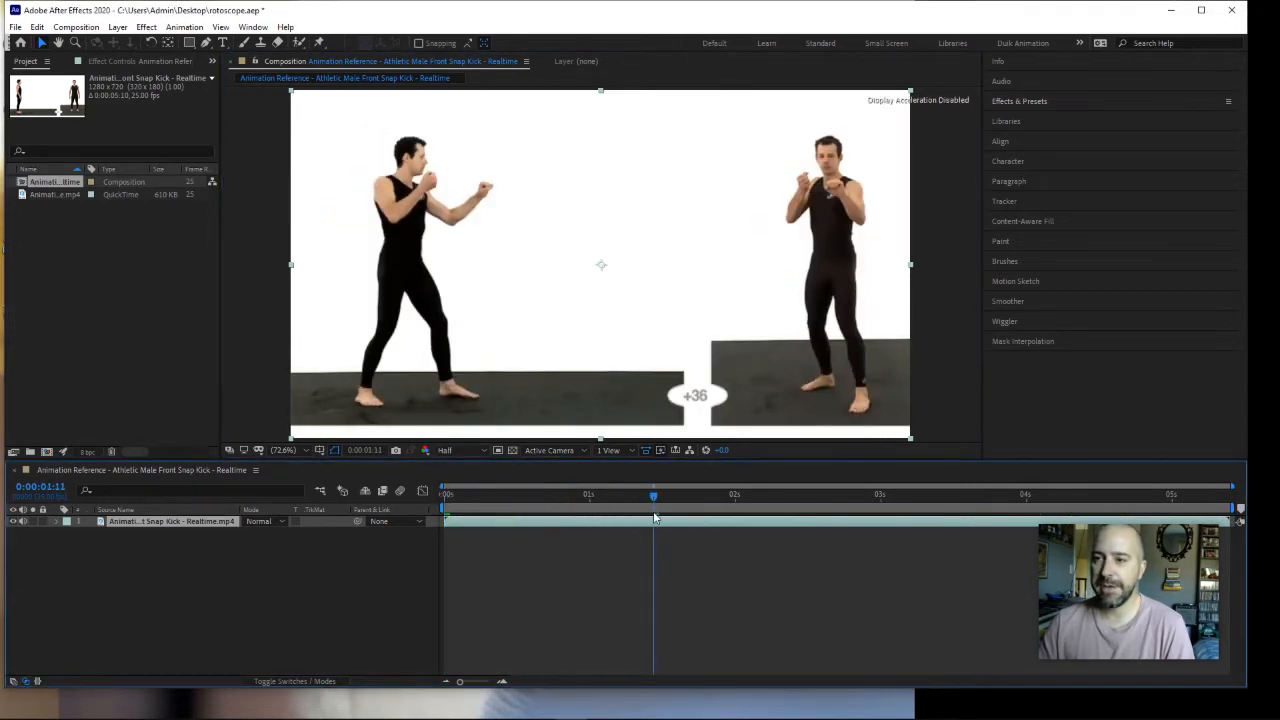
{"action": "key", "text": "space"}
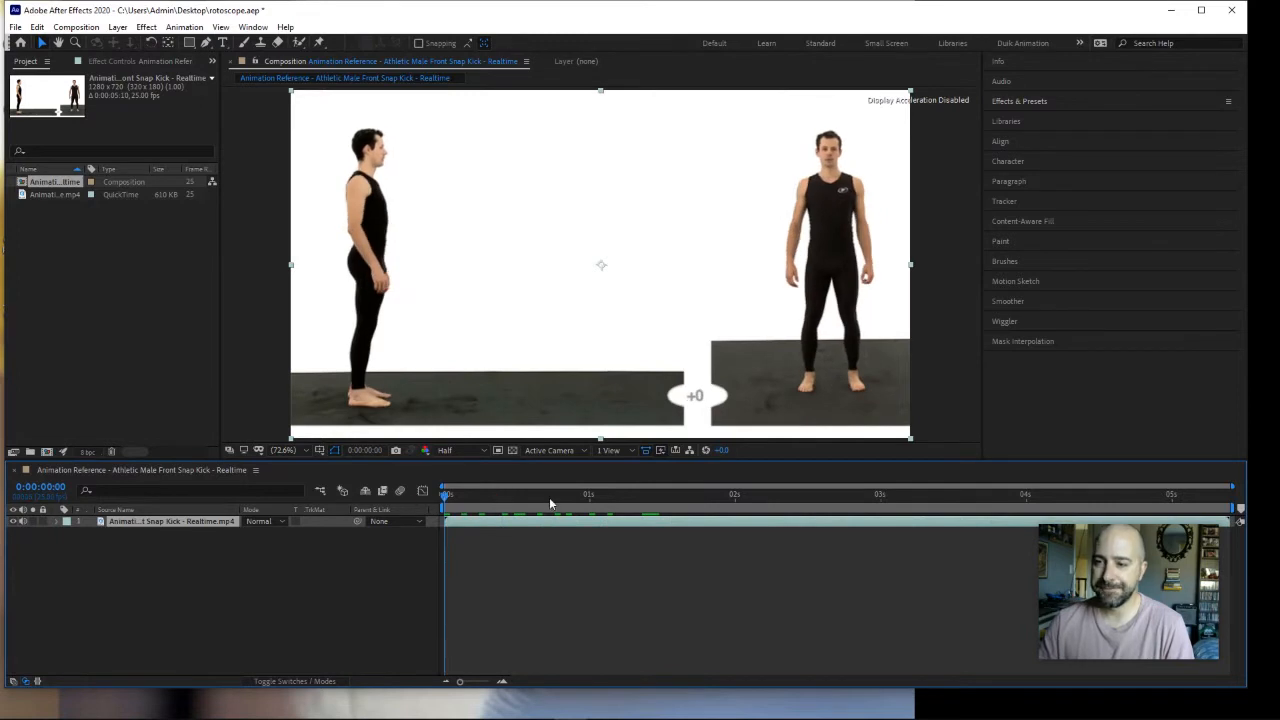
Step: Open the kick footage layer in the Layer viewer, comparing it with the composition view
{"action": "double_click", "coordinate": [150, 520]}
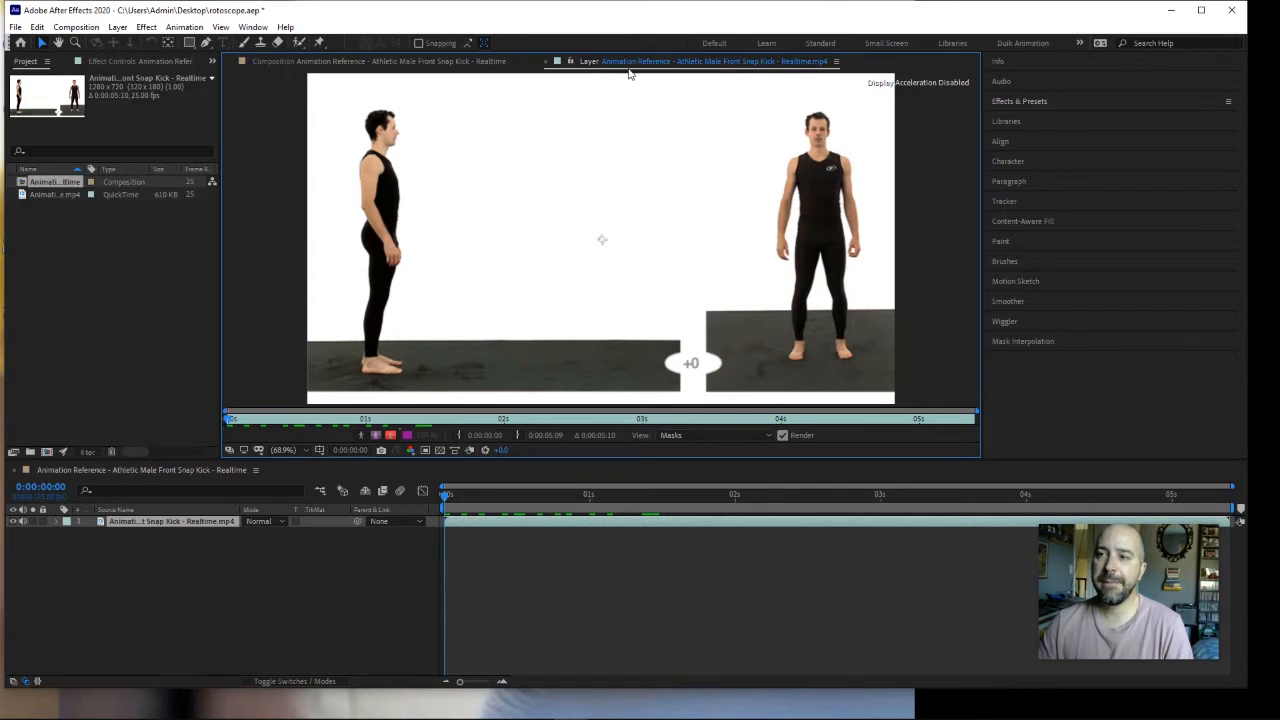
{"action": "left_click", "coordinate": [381, 62]}
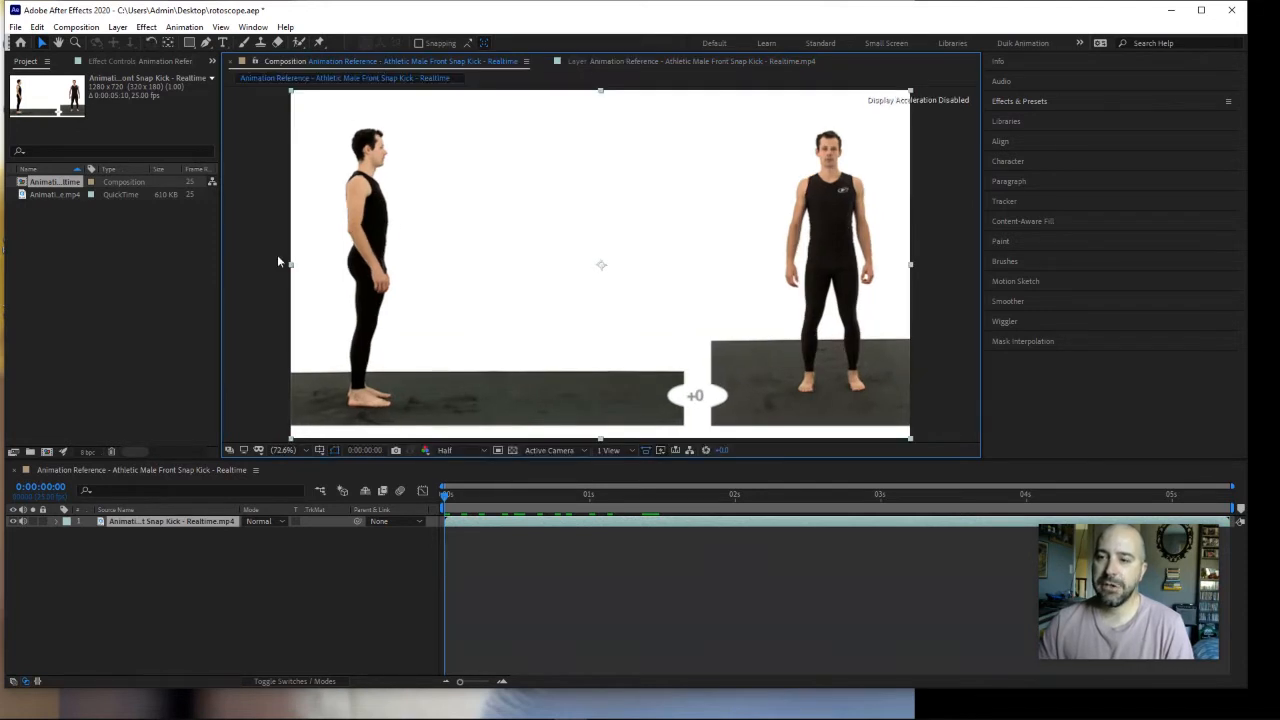
{"action": "left_click", "coordinate": [640, 63]}
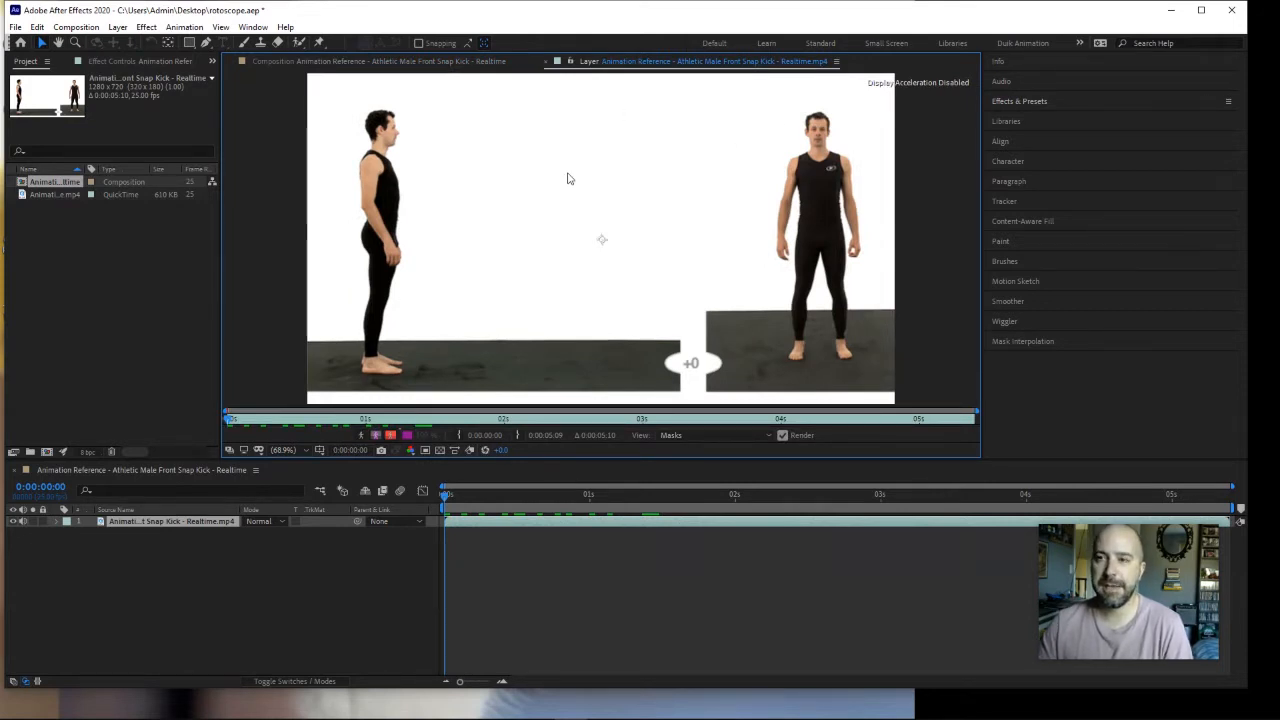
Step: Activate the Brush tool and set its foreground color to bright green, about 55F200
{"action": "left_click", "coordinate": [244, 44]}
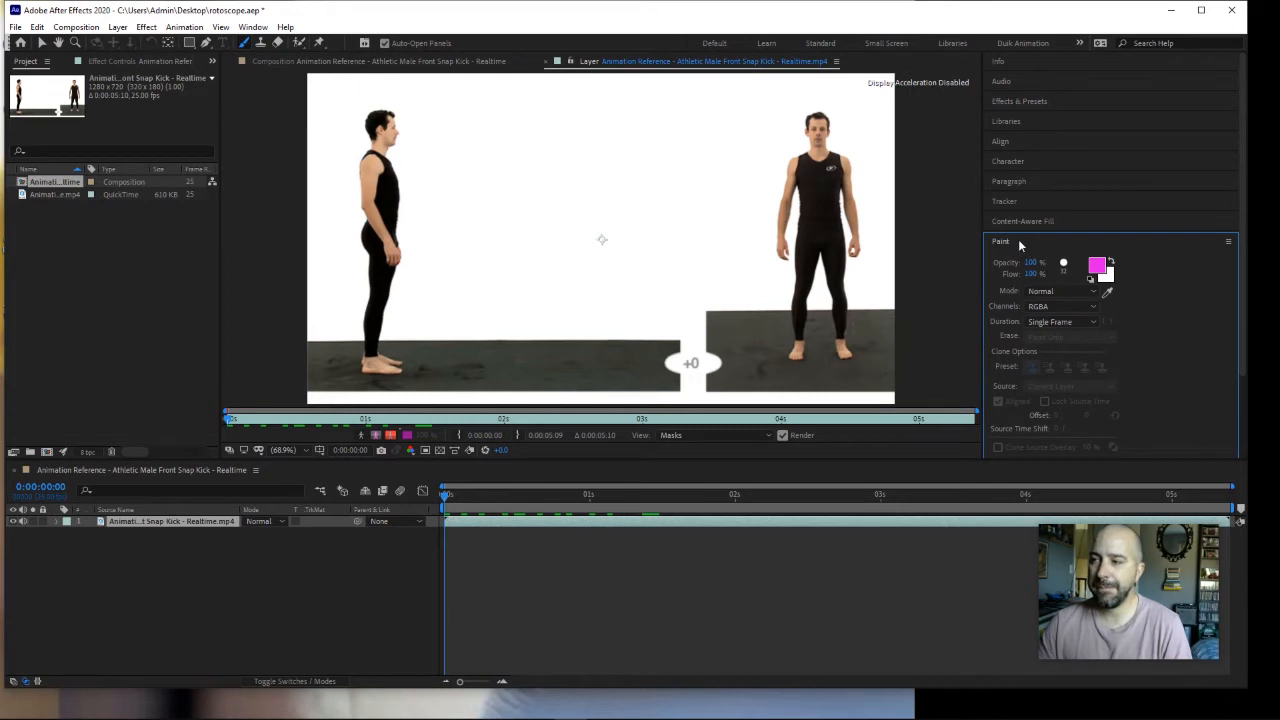
{"action": "left_click", "coordinate": [1097, 267]}
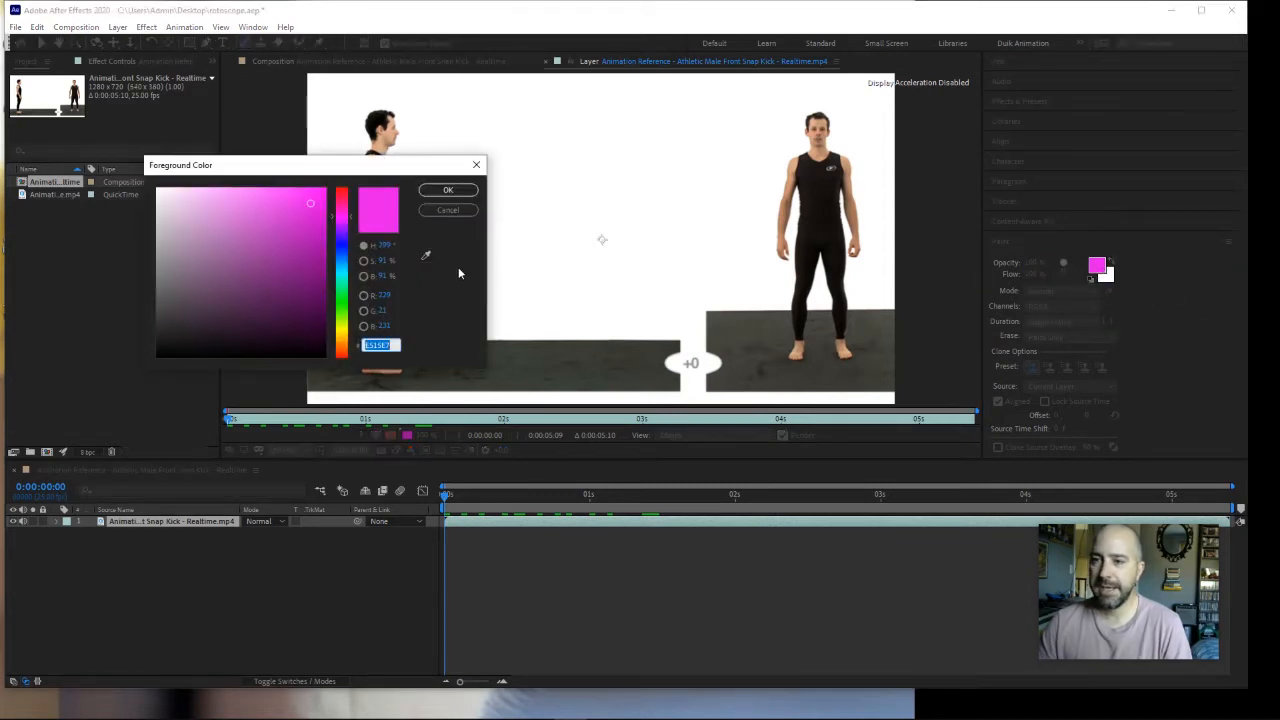
{"action": "left_click_drag", "start_coordinate": [344, 266], "coordinate": [337, 314]}
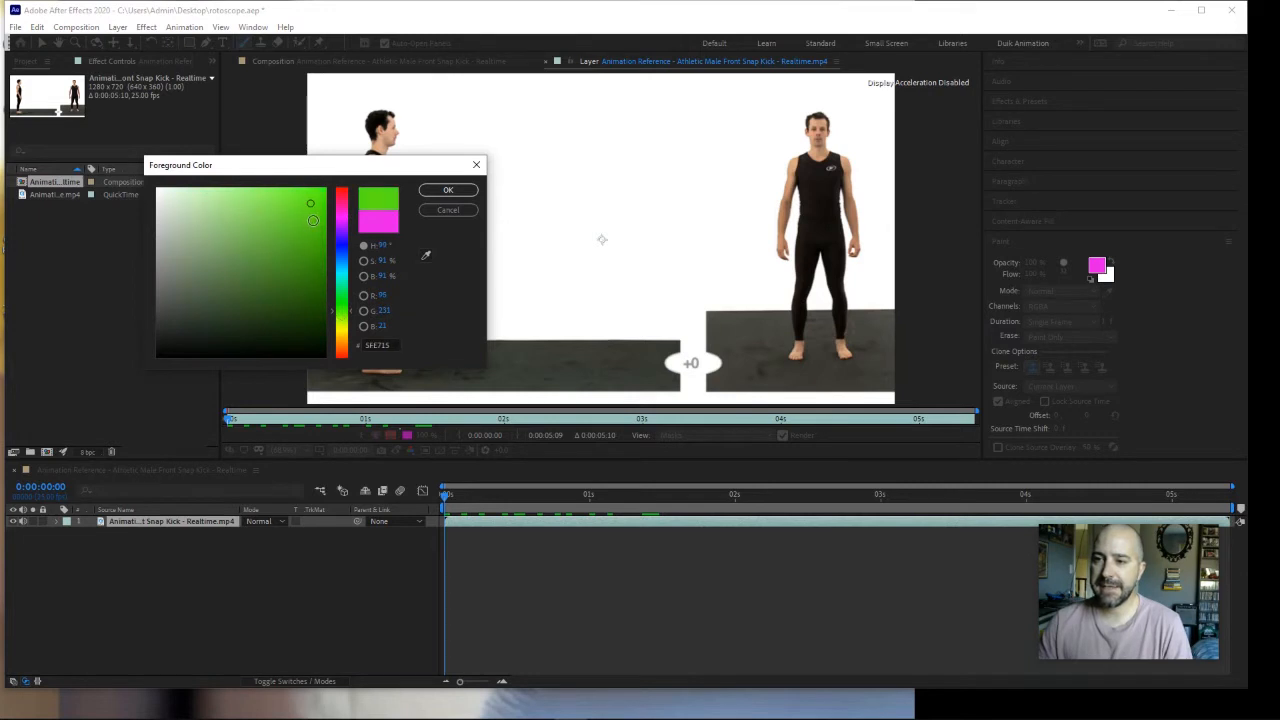
{"action": "left_click", "coordinate": [313, 220]}
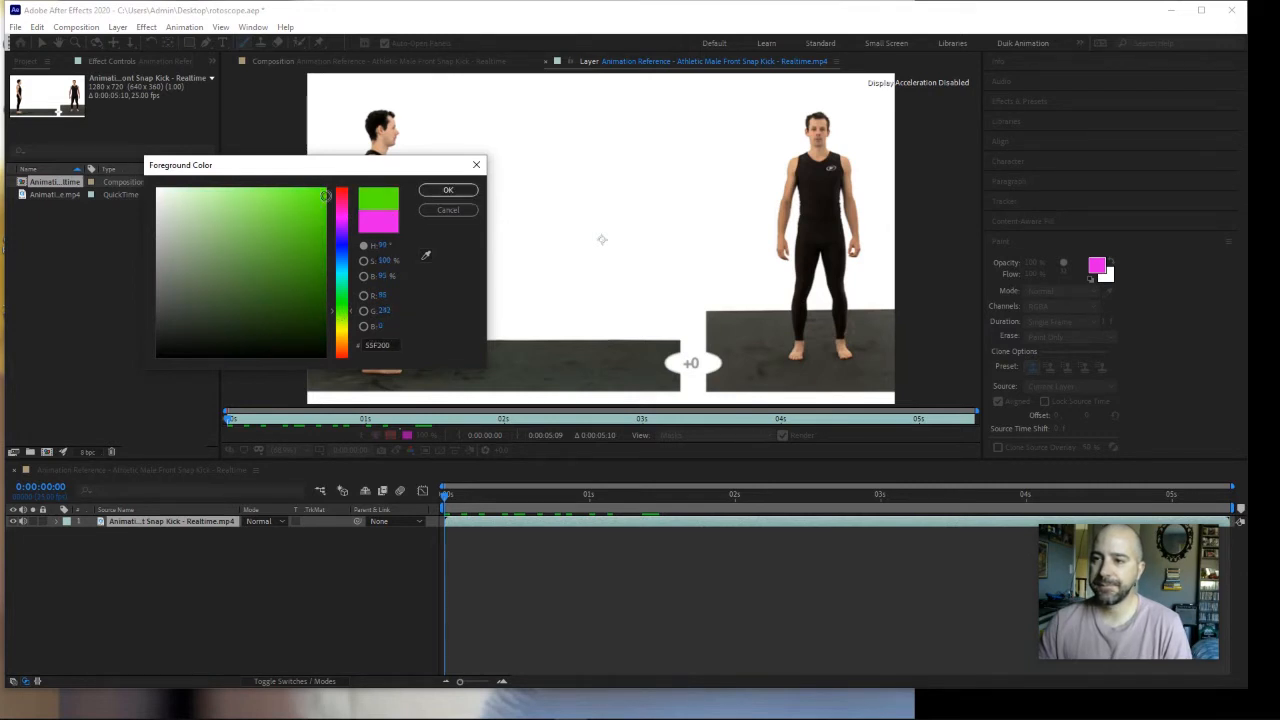
{"action": "left_click", "coordinate": [448, 190]}
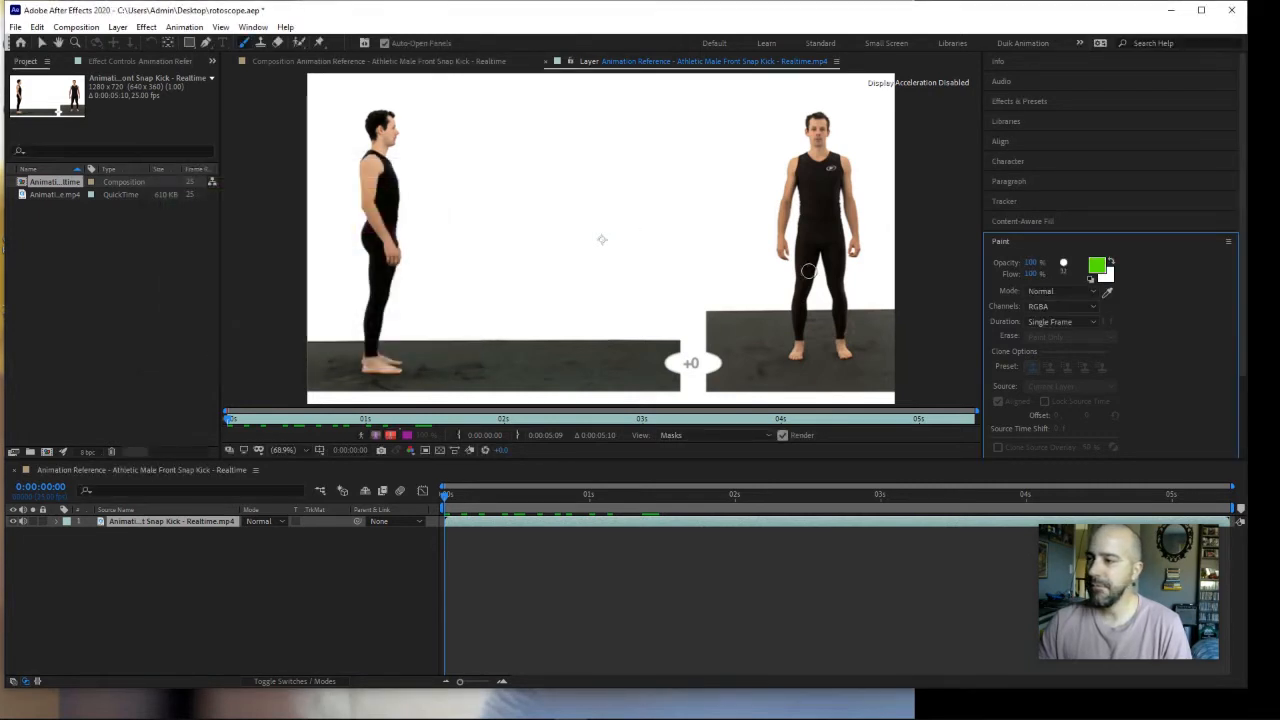
Step: Set the paint brush's diameter to 21 px
{"action": "left_click", "coordinate": [1065, 267]}
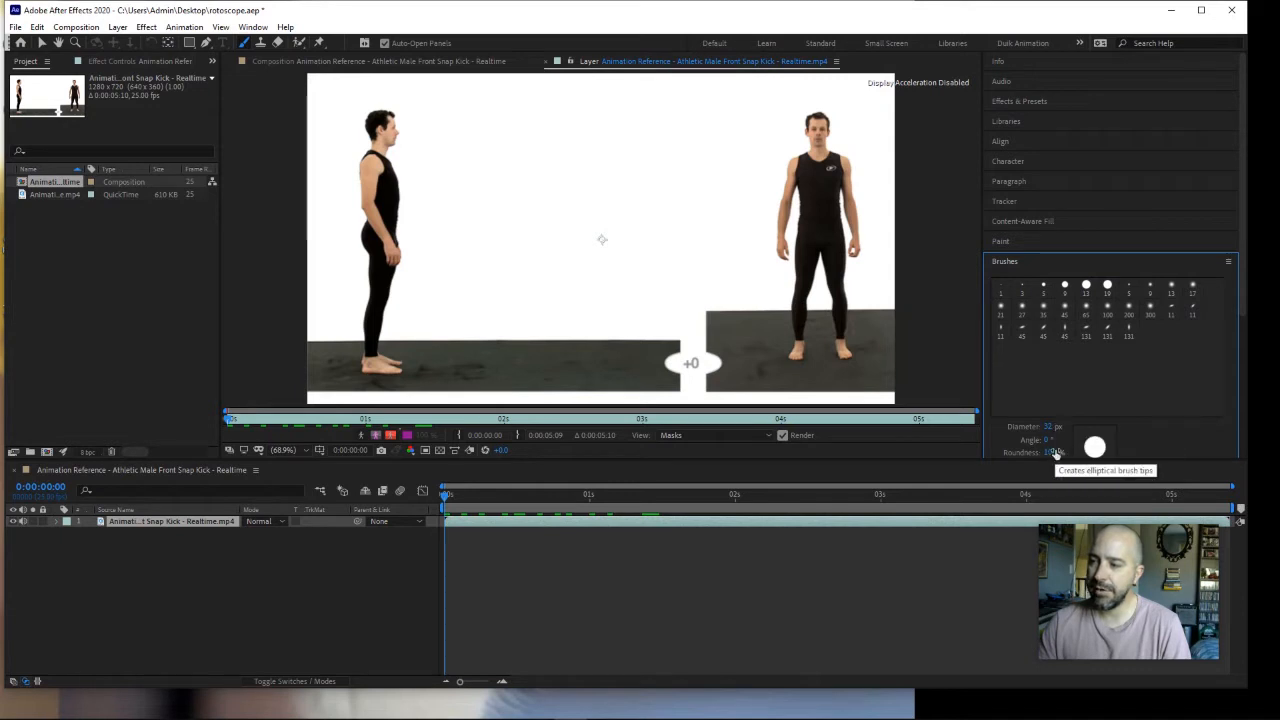
{"action": "scroll", "coordinate": [1062, 444], "scroll_direction": "down", "scroll_amount": 3}
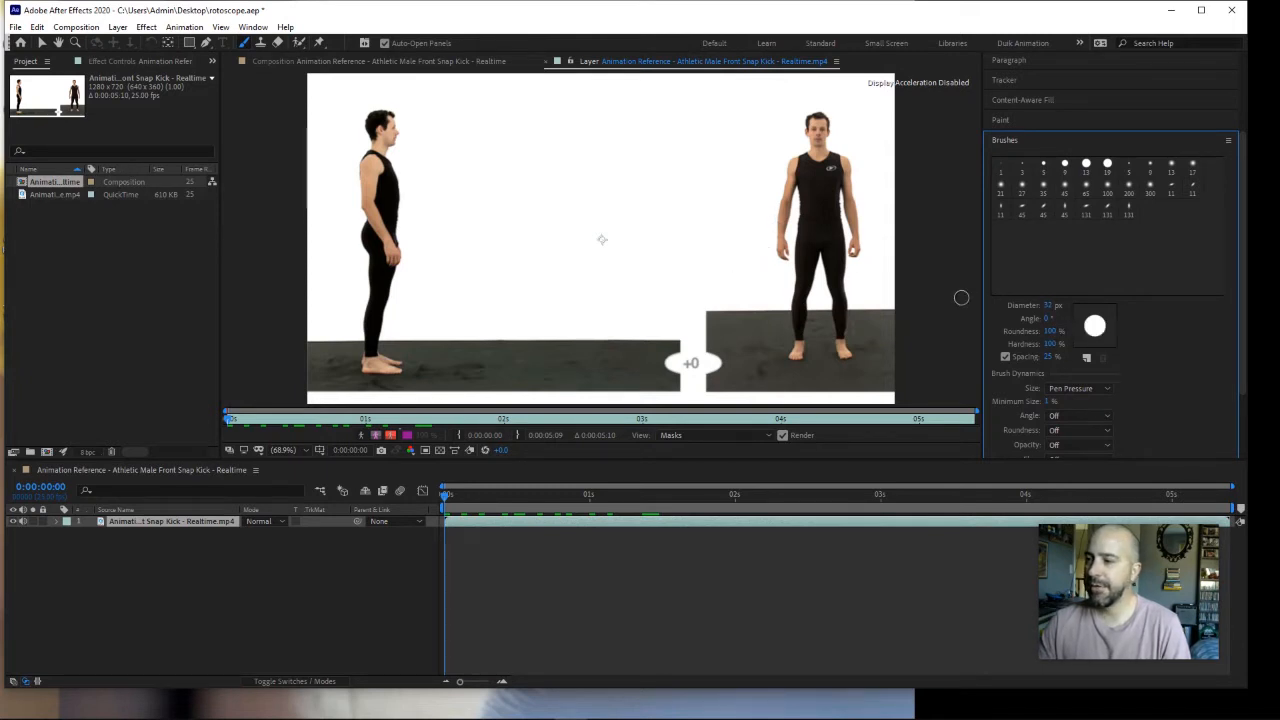
{"action": "left_click_drag", "start_coordinate": [1046, 308], "coordinate": [1044, 311]}
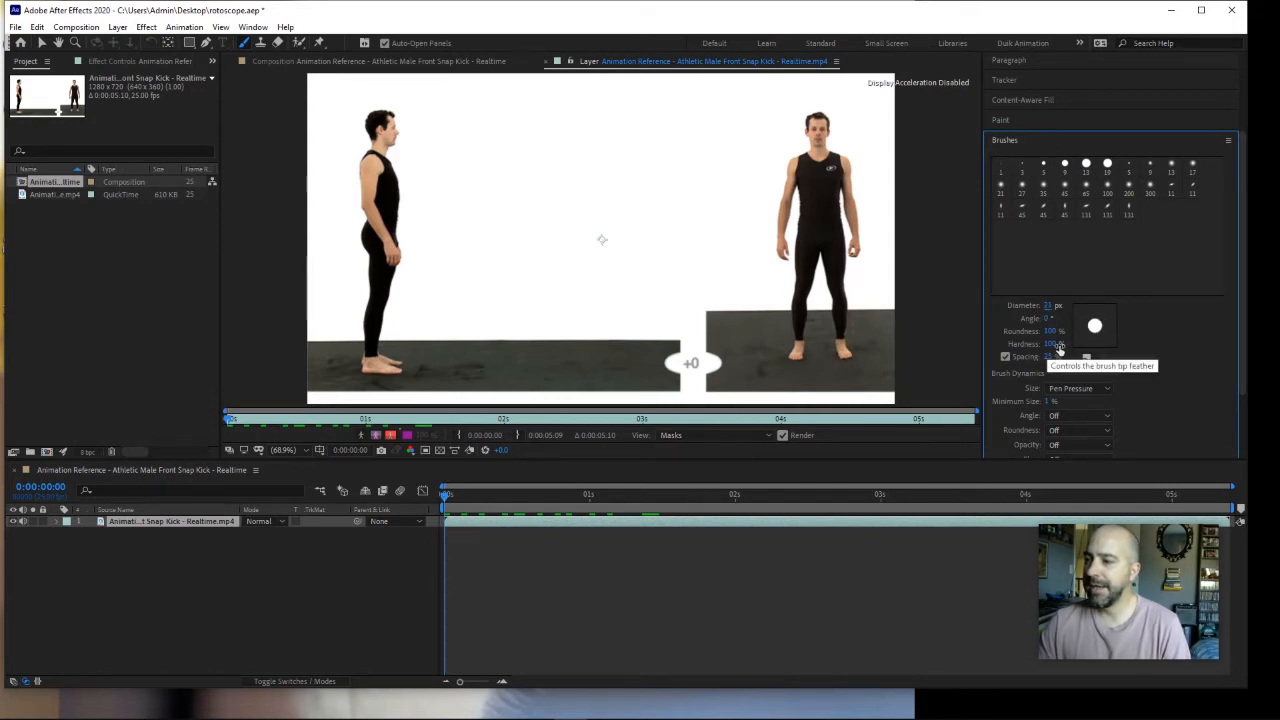
{"action": "scroll", "coordinate": [1083, 370], "scroll_direction": "up", "scroll_amount": 3}
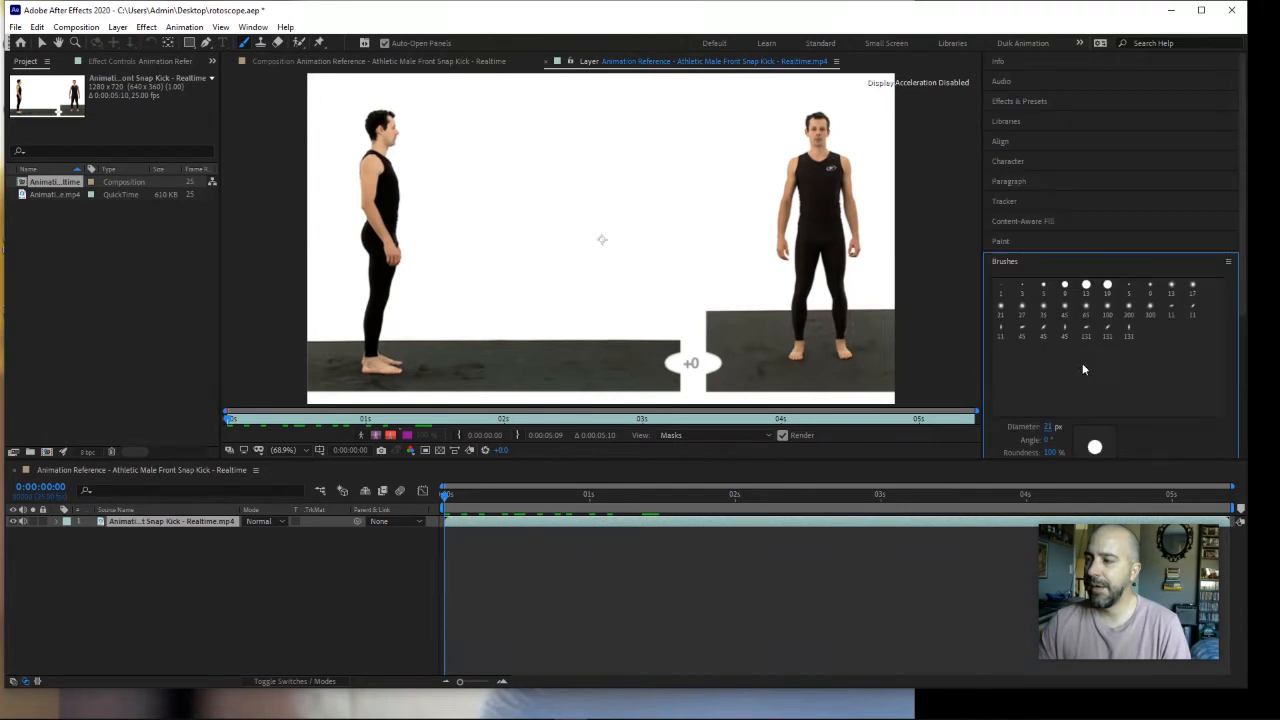
Step: Choose Single Frame as the duration for new paint strokes
{"action": "left_click", "coordinate": [1003, 243]}
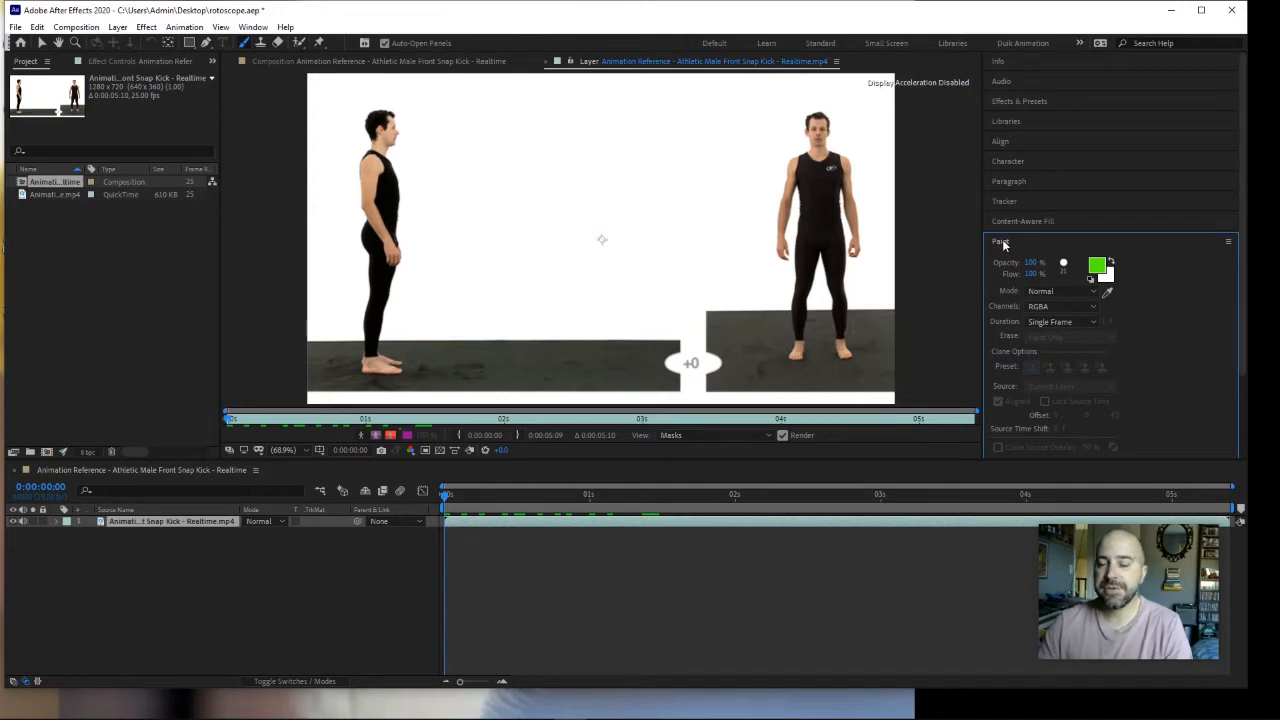
{"action": "left_click", "coordinate": [1046, 322]}
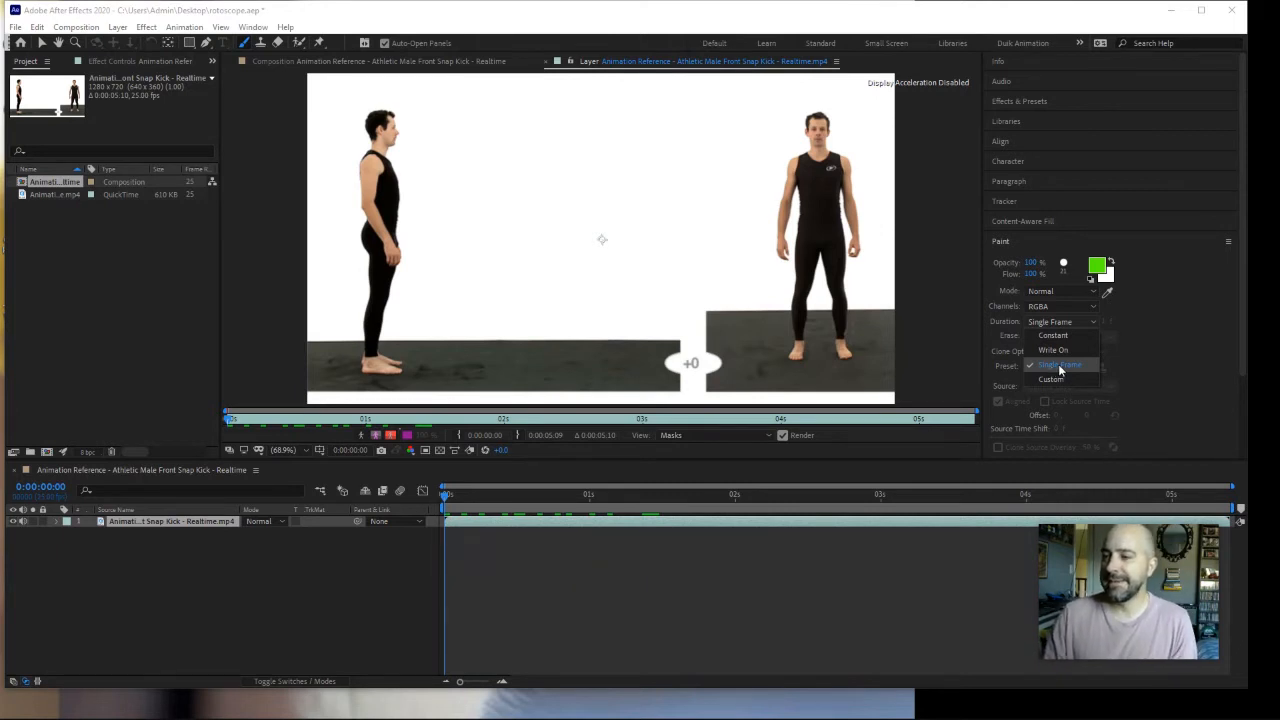
{"action": "left_click", "coordinate": [1060, 366]}
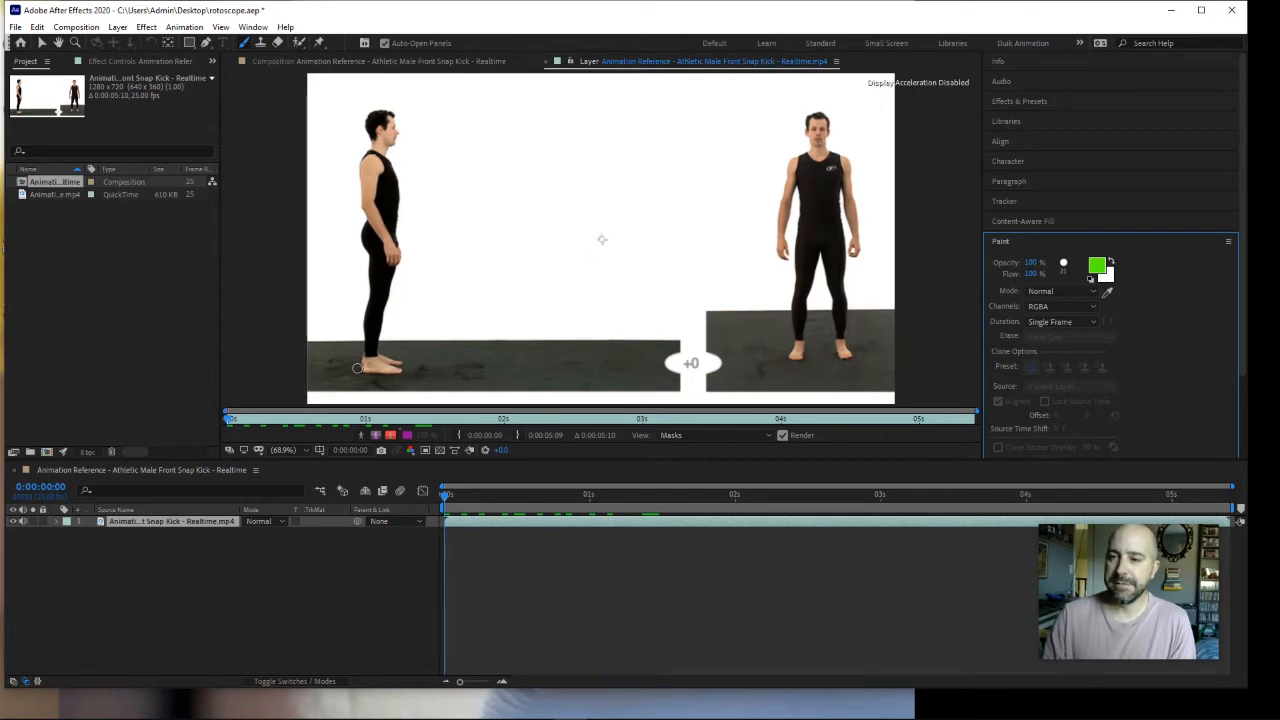
Step: Paint a green stroke on the first frame along the back of the side-view man's leg, between heel and hip
{"action": "left_click_drag", "start_coordinate": [357, 368], "coordinate": [362, 220]}
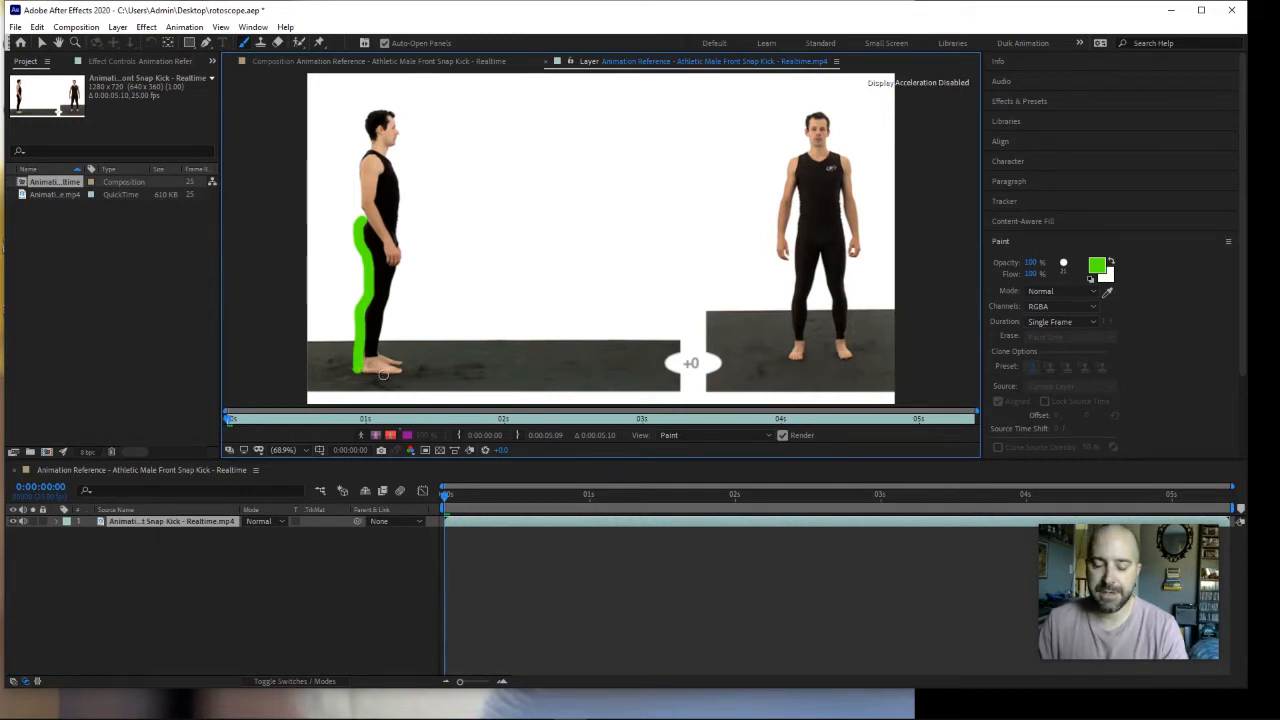
{"action": "key", "text": "Page_Down"}
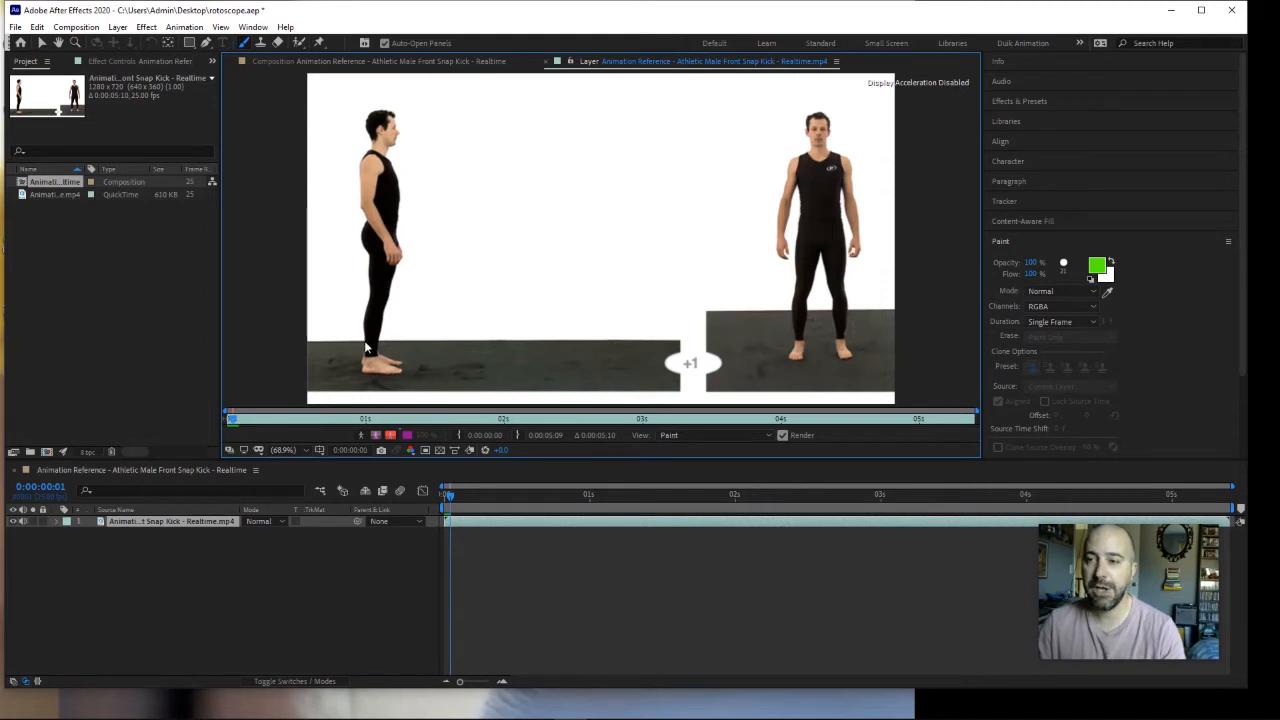
{"action": "key", "text": "Page_Up"}
{"action": "left_click_drag", "start_coordinate": [364, 218], "coordinate": [358, 368]}
Step: Step back and forth through the opening frames to check on which frames the green stroke appears
{"action": "key", "text": "Page_Down"}
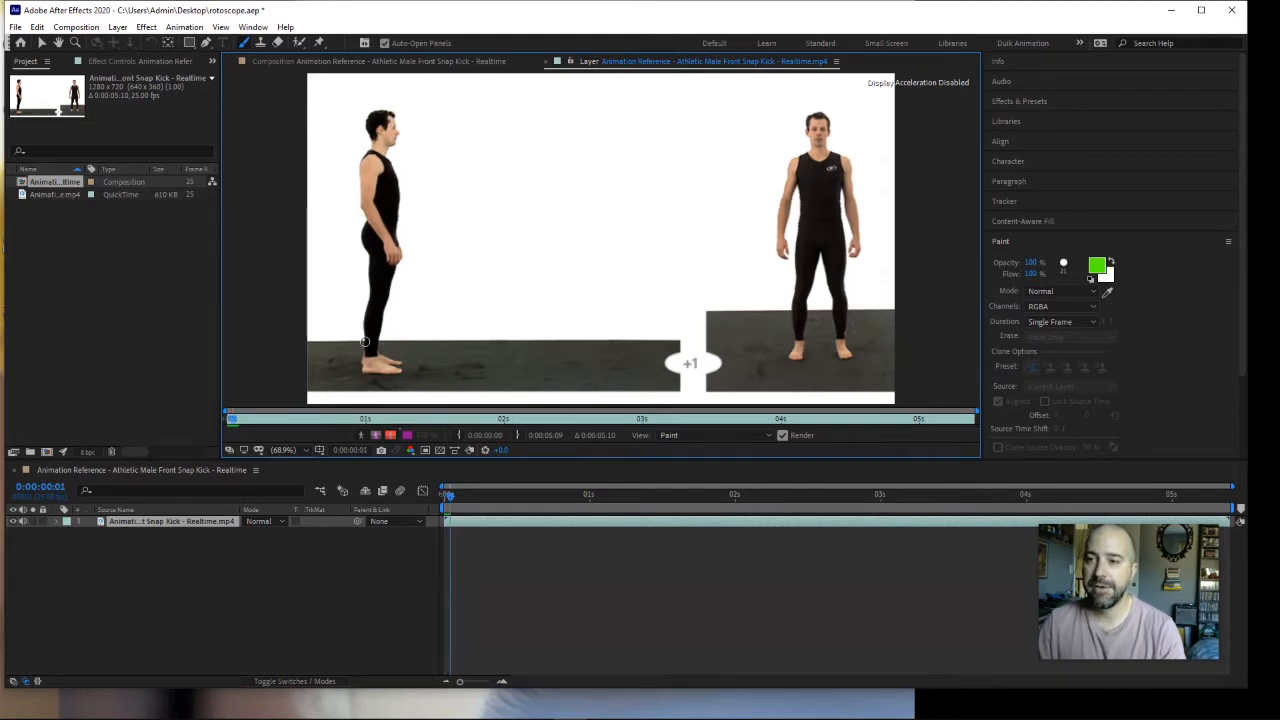
{"action": "key", "text": "Page_Up"}
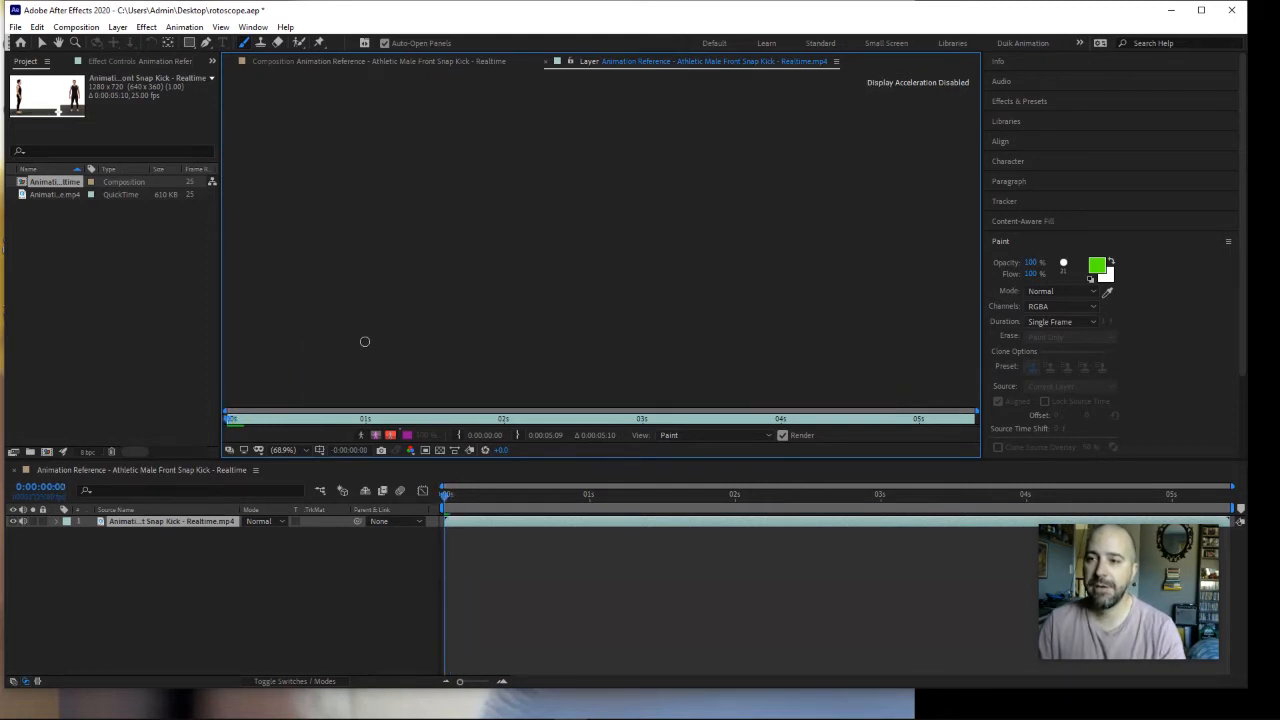
{"action": "key", "text": "Page_Down"}
{"action": "key", "text": "Page_Down"}
{"action": "key", "text": "Page_Down"}
{"action": "key", "text": "Page_Down"}
{"action": "key", "text": "Page_Down"}
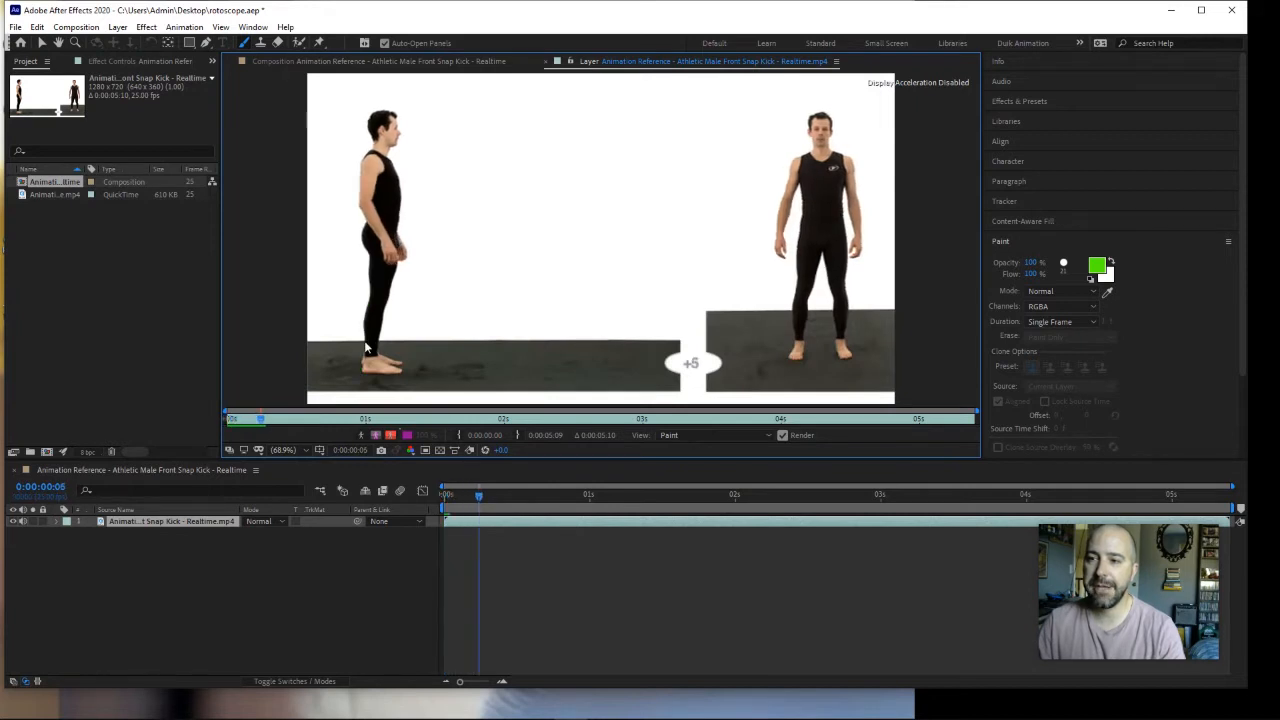
Step: Step forward frame by frame into the fighting stance and back to the first frame to examine the unpainted movement
{"action": "key", "text": "Page_Down"}
{"action": "key", "text": "Page_Down"}
{"action": "key", "text": "Page_Down"}
{"action": "key", "text": "Page_Down"}
{"action": "key", "text": "Page_Down"}
{"action": "key", "text": "Page_Down"}
{"action": "key", "text": "Page_Down"}
{"action": "key", "text": "Page_Down"}
{"action": "key", "text": "Page_Down"}
{"action": "key", "text": "Page_Down"}
{"action": "key", "text": "Page_Down"}
{"action": "key", "text": "Page_Down"}
{"action": "key", "text": "Page_Down"}
{"action": "key", "text": "Page_Down"}
{"action": "key", "text": "Page_Down"}
{"action": "key", "text": "Page_Down"}
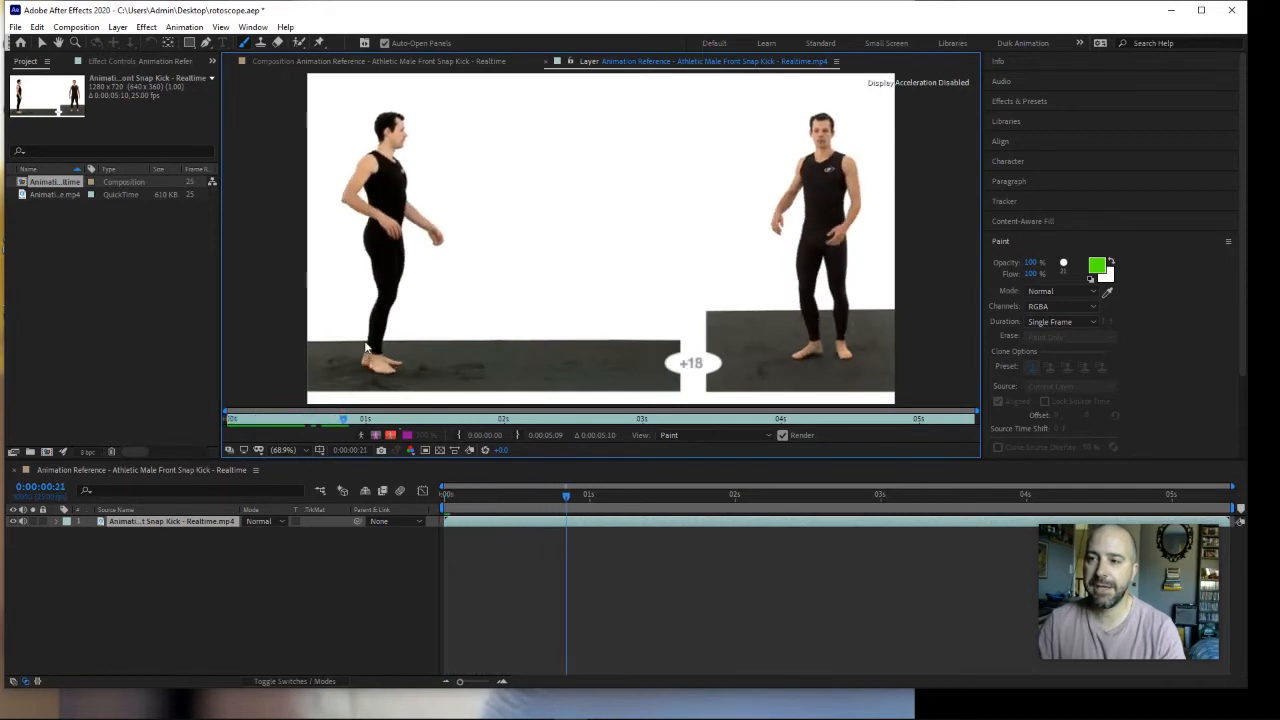
{"action": "key", "text": "Page_Down"}
{"action": "key", "text": "Page_Down"}
{"action": "key", "text": "Page_Down"}
{"action": "key", "text": "Page_Down"}
{"action": "key", "text": "Page_Down"}
{"action": "key", "text": "Page_Down"}
{"action": "key", "text": "Page_Down"}
{"action": "key", "text": "Page_Down"}
{"action": "key", "text": "Page_Down"}
{"action": "key", "text": "Page_Down"}
{"action": "key", "text": "Page_Down"}
{"action": "key", "text": "Page_Down"}
{"action": "key", "text": "Page_Down"}
{"action": "key", "text": "Page_Down"}
{"action": "key", "text": "Page_Down"}
{"action": "key", "text": "Page_Down"}
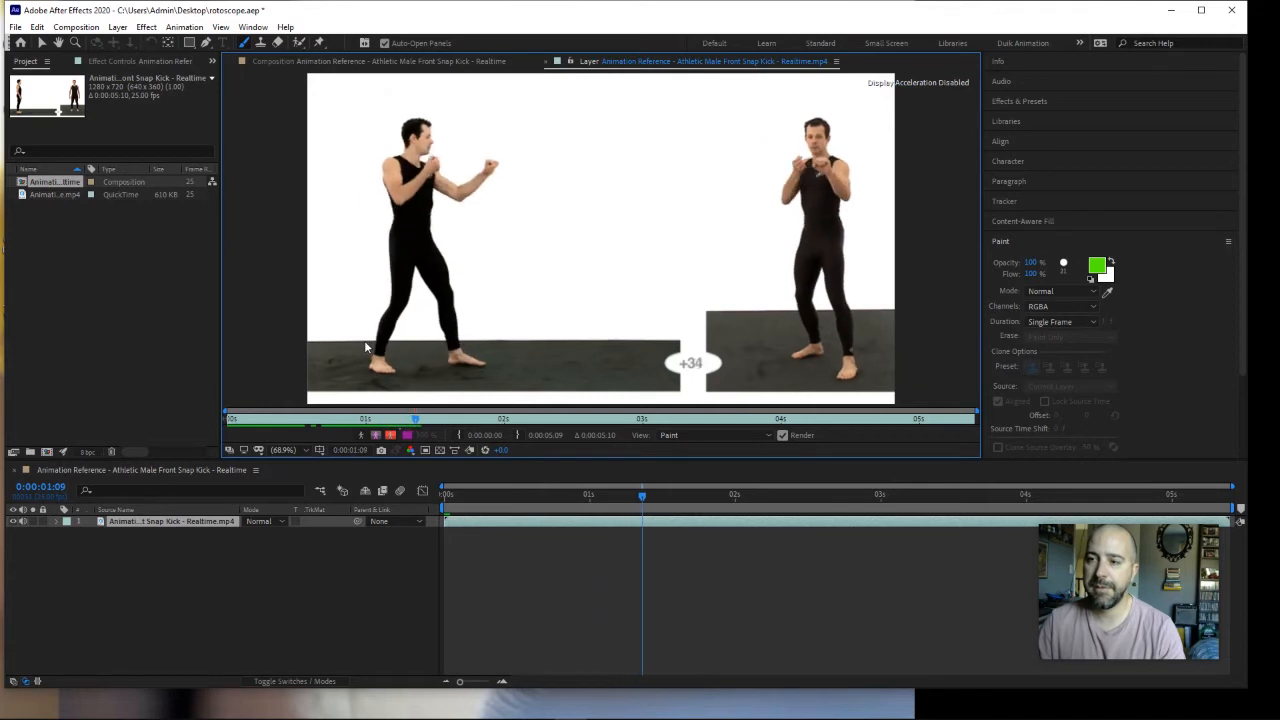
{"action": "key", "text": "Page_Down"}
{"action": "key", "text": "Page_Down"}
{"action": "key", "text": "Page_Down"}
{"action": "key", "text": "Page_Down"}
{"action": "key", "text": "Page_Down"}
{"action": "key", "text": "Page_Down"}
{"action": "key", "text": "Page_Up"}
{"action": "key", "text": "Page_Up"}
{"action": "key", "text": "Page_Up"}
{"action": "key", "text": "Page_Up"}
{"action": "key", "text": "Page_Up"}
{"action": "key", "text": "Page_Up"}
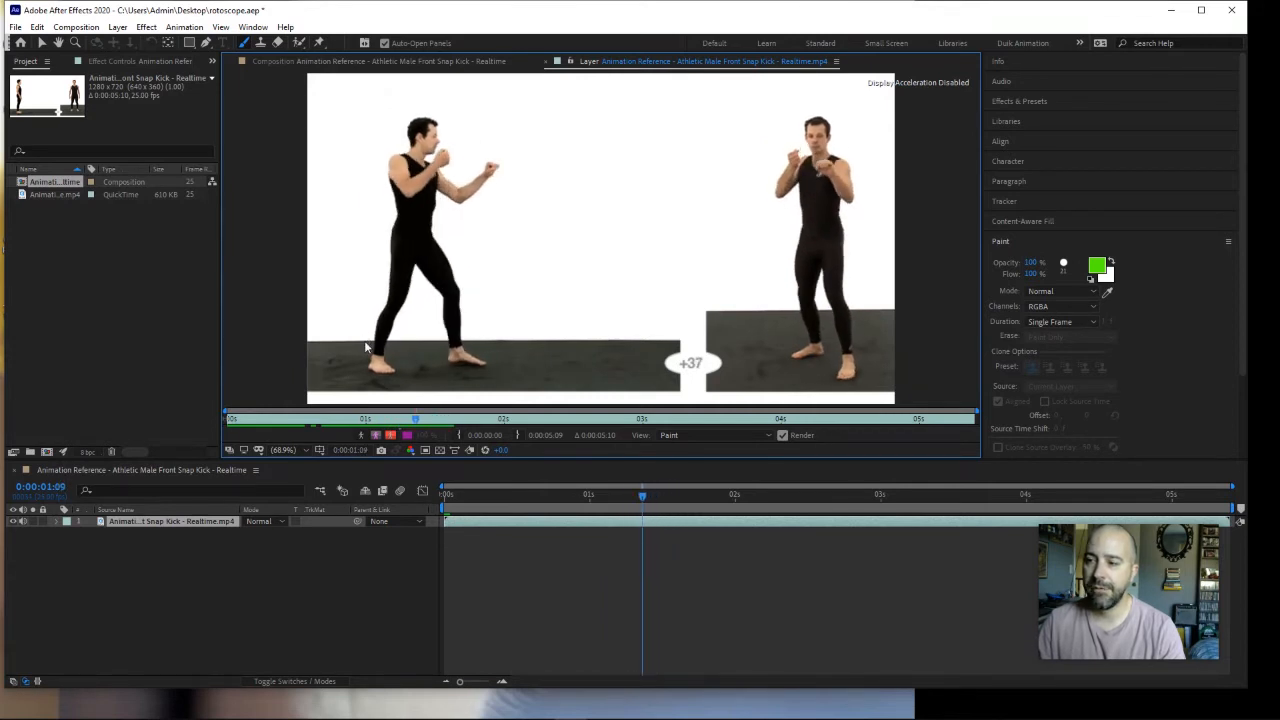
{"action": "key", "text": "Page_Up"}
{"action": "key", "text": "Page_Up"}
{"action": "key", "text": "Page_Up"}
{"action": "key", "text": "Page_Up"}
{"action": "key", "text": "Page_Up"}
{"action": "key", "text": "Page_Up"}
{"action": "key", "text": "Page_Up"}
{"action": "key", "text": "Page_Up"}
{"action": "key", "text": "Page_Up"}
{"action": "key", "text": "Page_Up"}
{"action": "key", "text": "Page_Up"}
{"action": "key", "text": "Page_Up"}
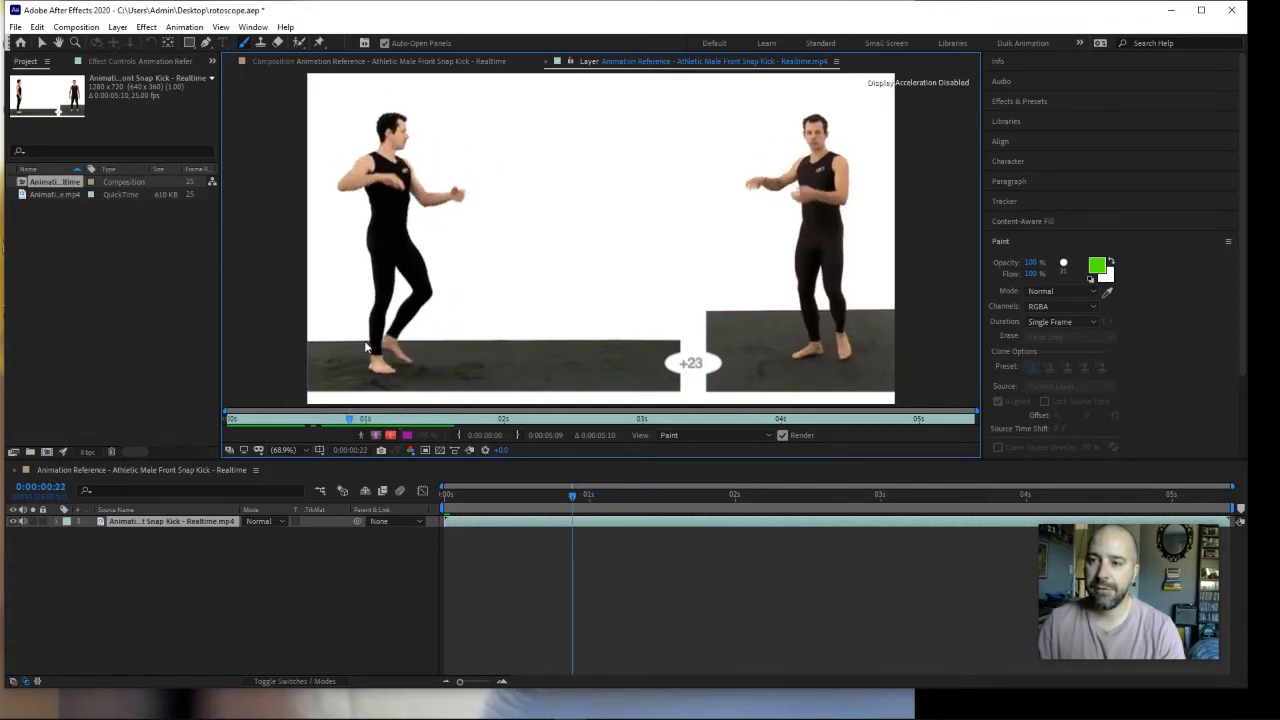
{"action": "key", "text": "Page_Up"}
{"action": "key", "text": "Page_Up"}
{"action": "key", "text": "Page_Up"}
{"action": "key", "text": "Page_Up"}
{"action": "key", "text": "Page_Up"}
{"action": "key", "text": "Page_Up"}
{"action": "key", "text": "Page_Up"}
{"action": "key", "text": "Page_Up"}
{"action": "key", "text": "Page_Up"}
{"action": "key", "text": "Page_Up"}
{"action": "key", "text": "Page_Up"}
{"action": "key", "text": "Page_Up"}
{"action": "key", "text": "Page_Up"}
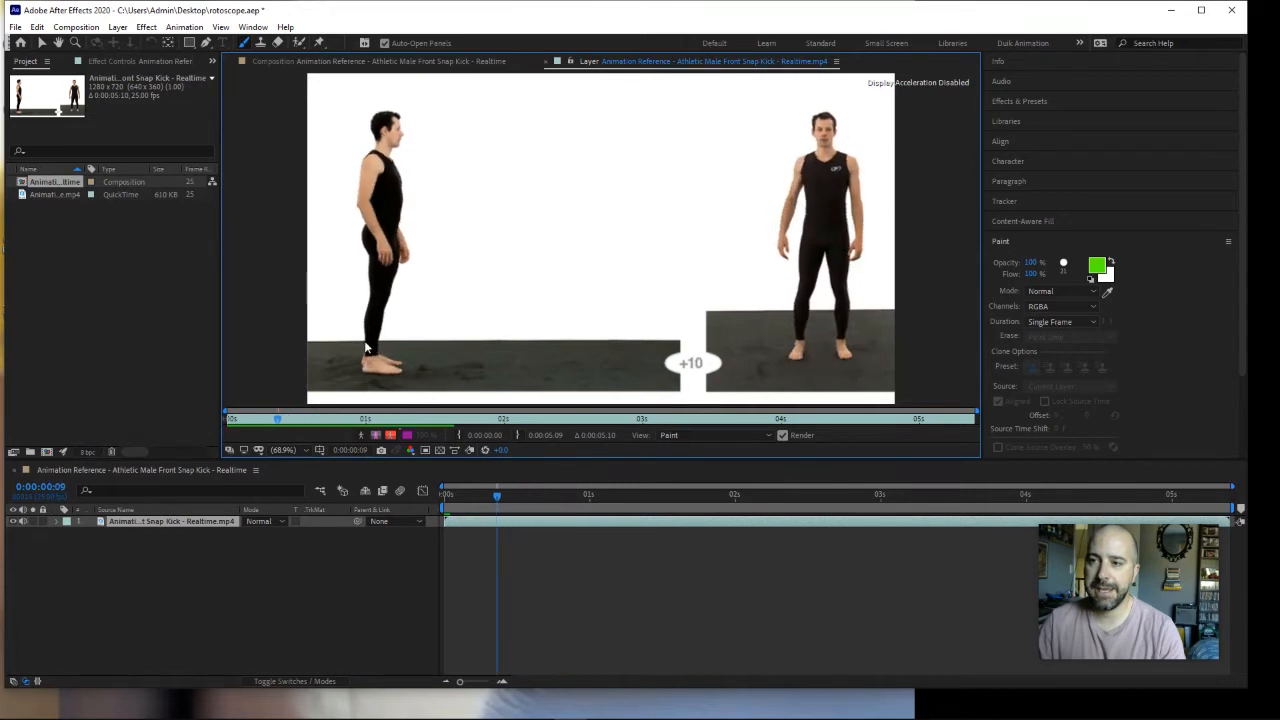
{"action": "key", "text": "Page_Up"}
{"action": "key", "text": "Page_Up"}
{"action": "key", "text": "Page_Up"}
{"action": "key", "text": "Page_Up"}
{"action": "key", "text": "Page_Up"}
{"action": "key", "text": "Page_Up"}
{"action": "key", "text": "Page_Up"}
{"action": "key", "text": "Page_Up"}
{"action": "key", "text": "Page_Up"}
{"action": "key", "text": "Page_Up"}
{"action": "key", "text": "Page_Up"}
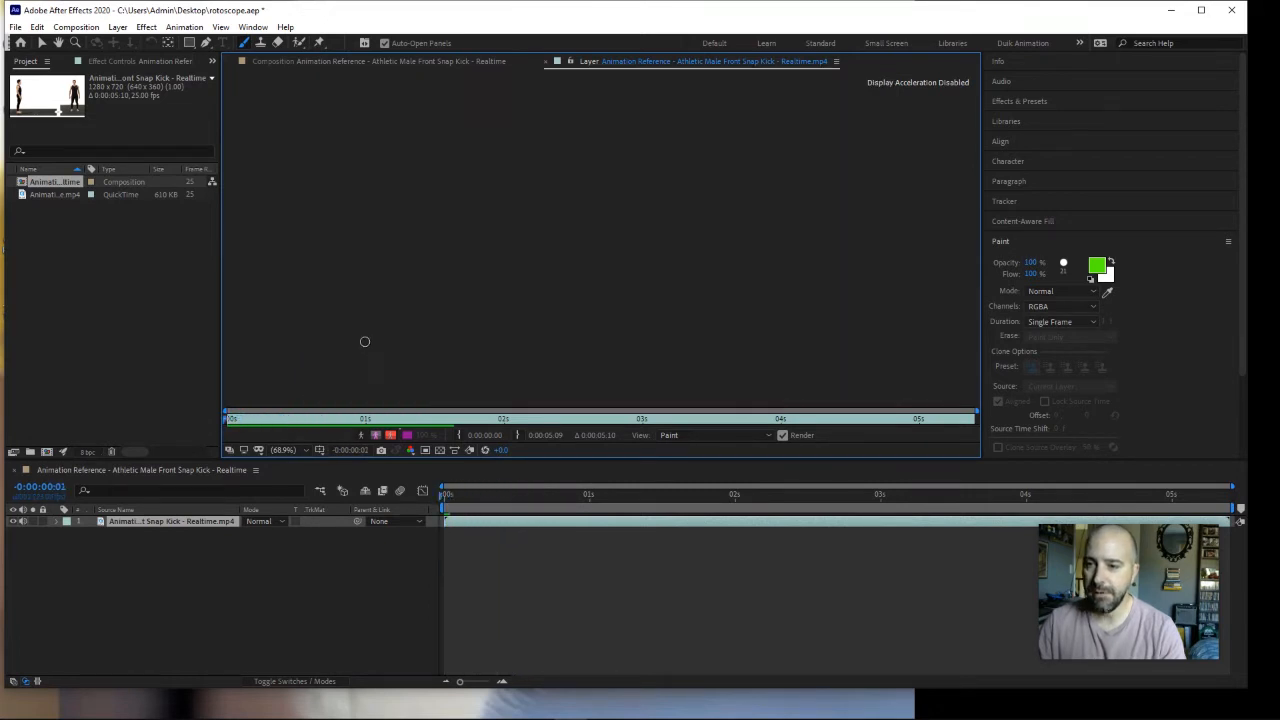
{"action": "key", "text": "Page_Down"}
{"action": "key", "text": "Page_Down"}
{"action": "key", "text": "Page_Up"}
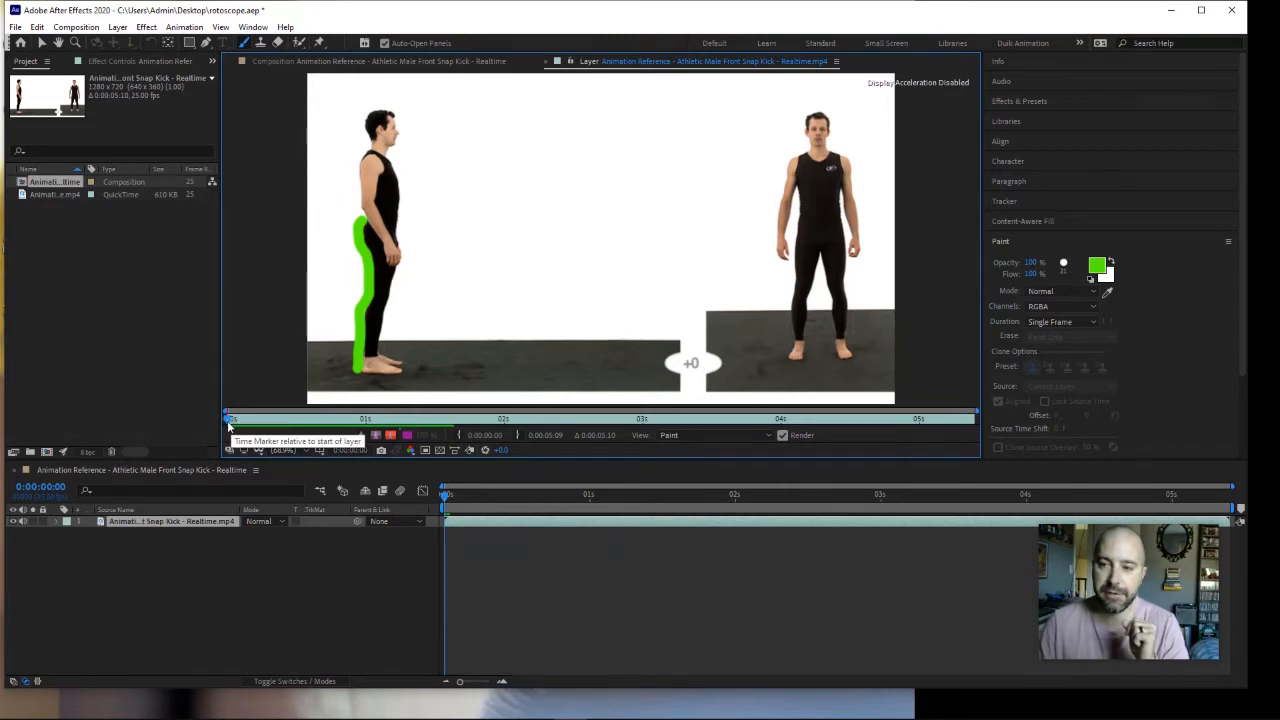
{"action": "mouse_move", "coordinate": [229, 418]}
{"action": "left_mouse_down"}
{"action": "mouse_move", "coordinate": [257, 419]}
{"action": "mouse_move", "coordinate": [222, 424]}
{"action": "left_mouse_up"}
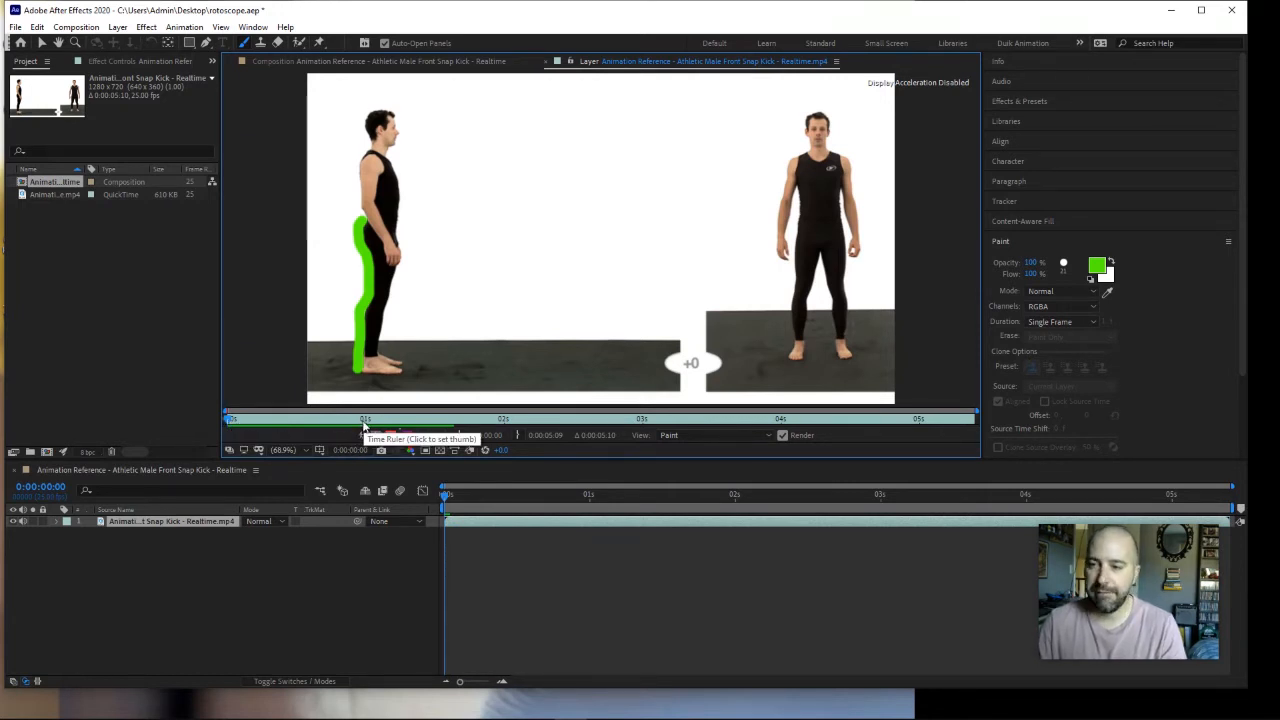
Step: With the layer's time ruler zoomed to single frames, paint a green stroke on frame 1 from the side-view man's heel up to his shoulder
{"action": "key", "text": "equal"}
{"action": "key", "text": "equal"}
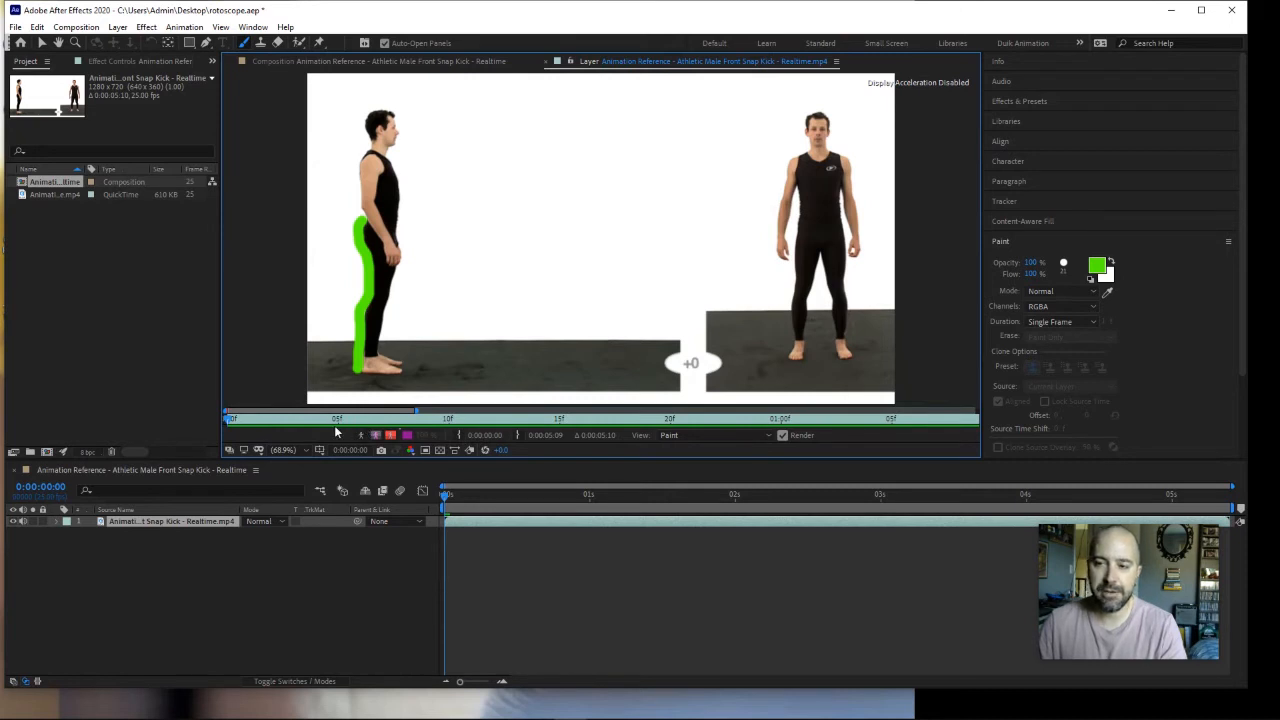
{"action": "key", "text": "equal"}
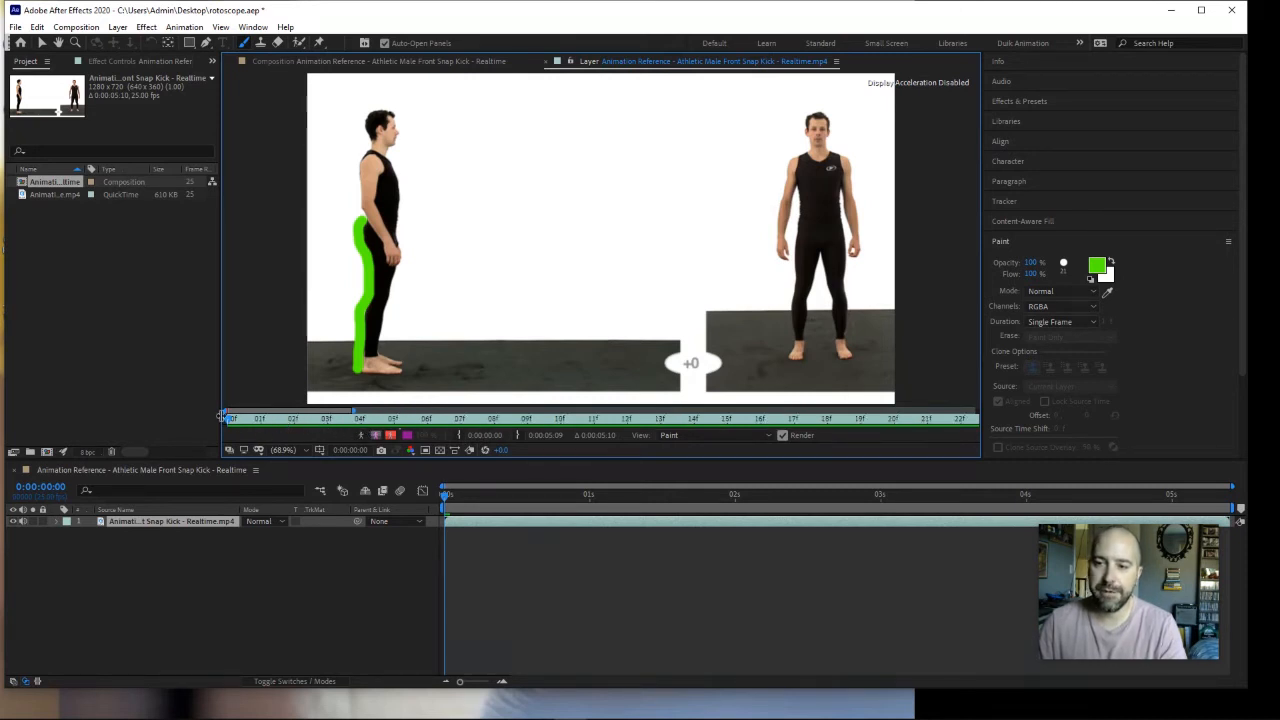
{"action": "left_click", "coordinate": [252, 420]}
{"action": "mouse_move", "coordinate": [257, 421]}
{"action": "left_mouse_down"}
{"action": "mouse_move", "coordinate": [234, 421]}
{"action": "mouse_move", "coordinate": [322, 424]}
{"action": "mouse_move", "coordinate": [234, 421]}
{"action": "mouse_move", "coordinate": [259, 421]}
{"action": "left_mouse_up"}
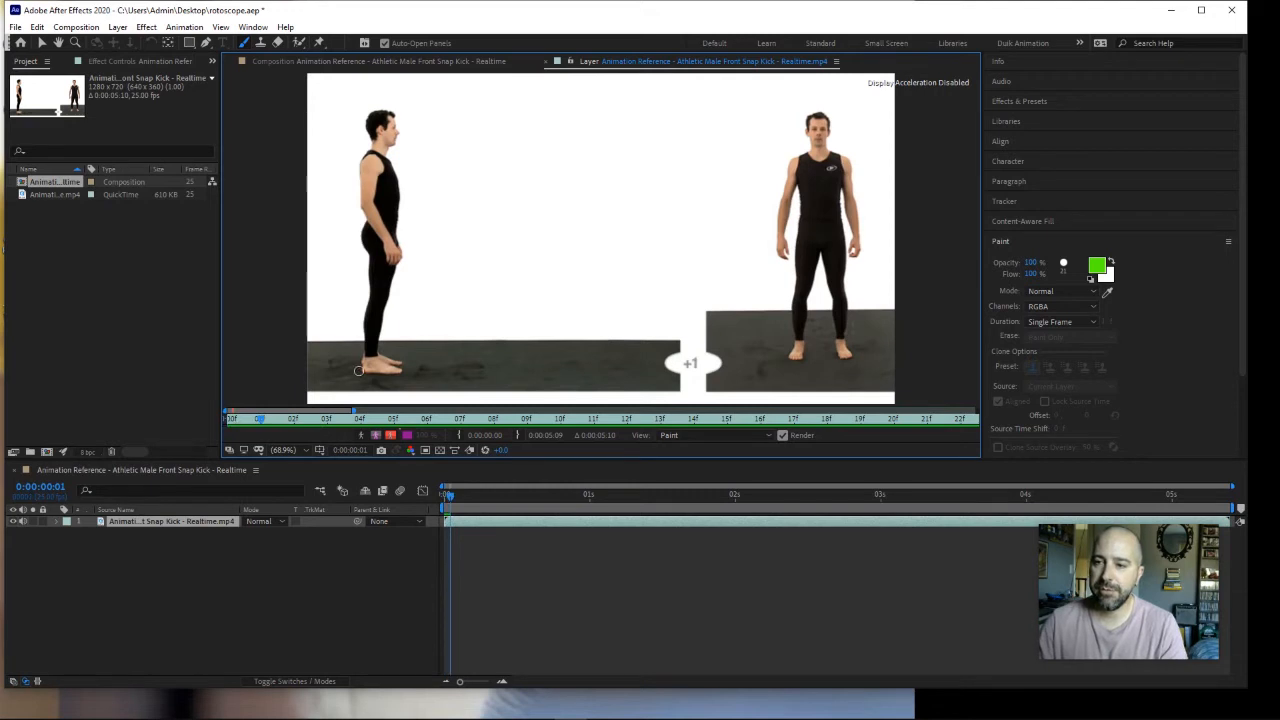
{"action": "mouse_move", "coordinate": [360, 362]}
{"action": "left_mouse_down"}
{"action": "mouse_move", "coordinate": [373, 266]}
{"action": "mouse_move", "coordinate": [362, 225]}
{"action": "left_mouse_up"}
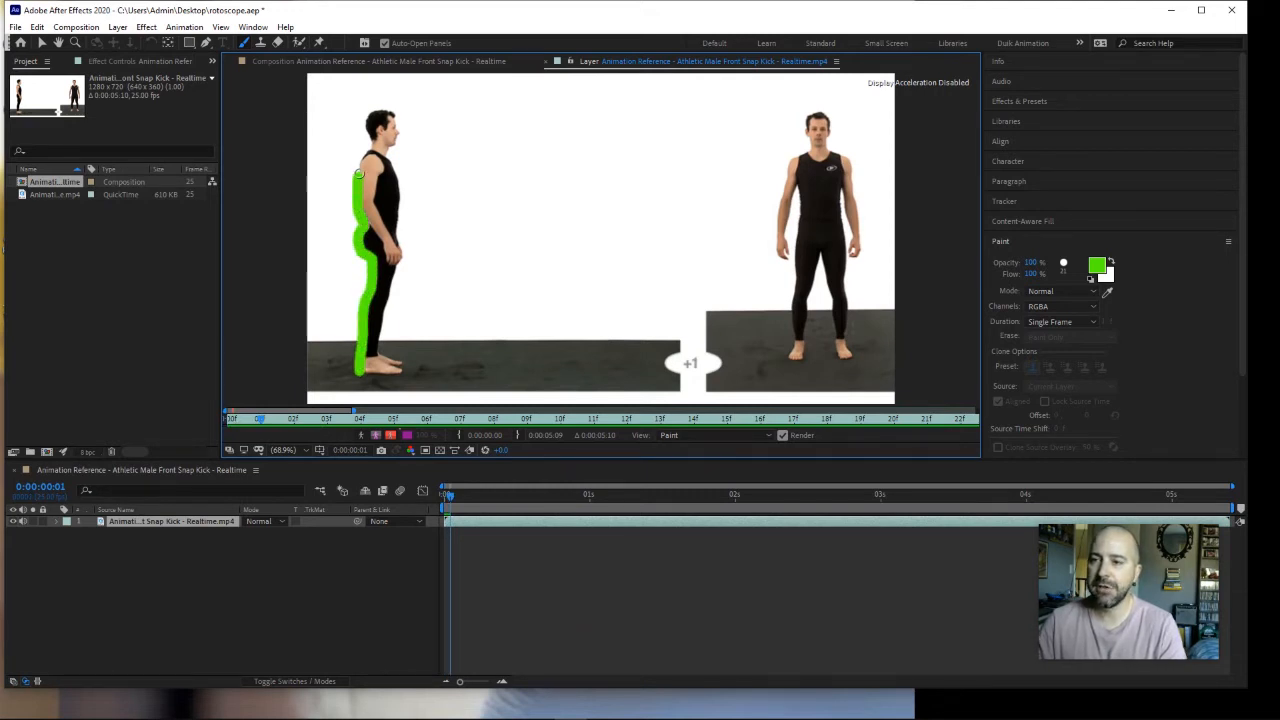
{"action": "left_click_drag", "start_coordinate": [358, 174], "coordinate": [361, 165]}
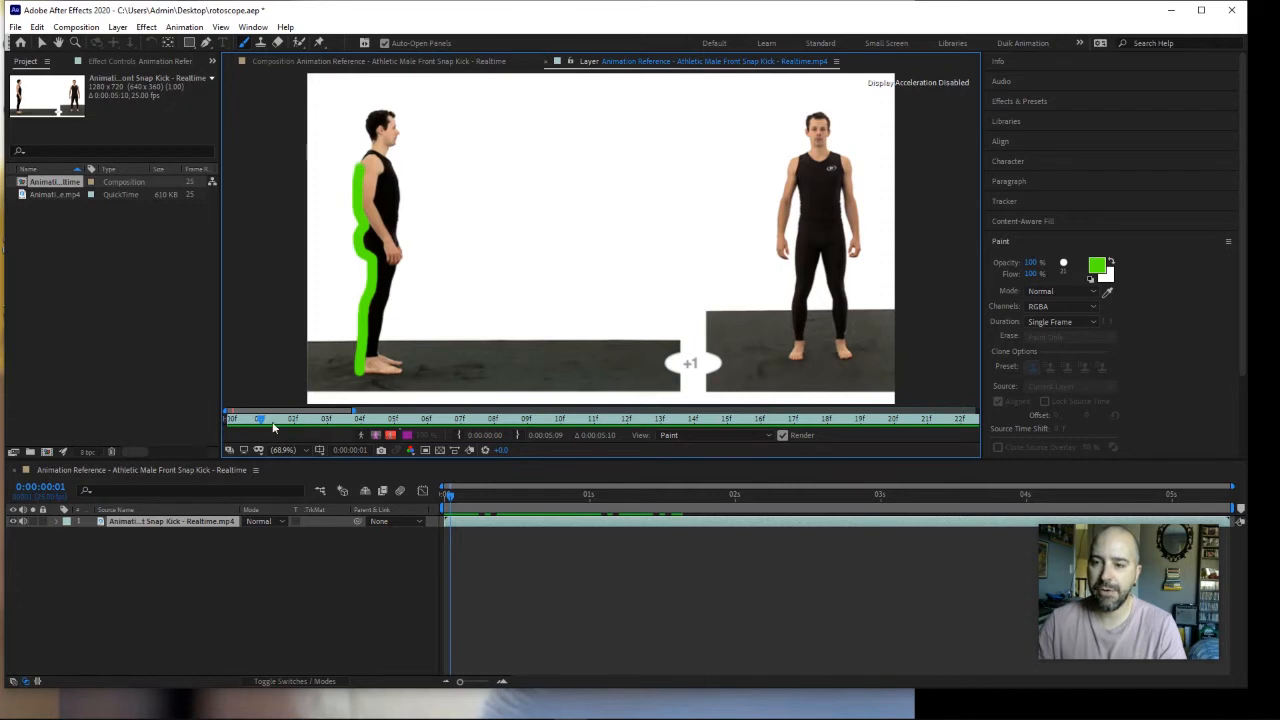
Step: Paint green outlines on frames 2 and 3, from the heel to the top of the head, and from the heel over the head to the hand
{"action": "left_click_drag", "start_coordinate": [260, 422], "coordinate": [292, 421]}
{"action": "mouse_move", "coordinate": [360, 374]}
{"action": "left_mouse_down"}
{"action": "mouse_move", "coordinate": [360, 150]}
{"action": "mouse_move", "coordinate": [380, 105]}
{"action": "left_mouse_up"}
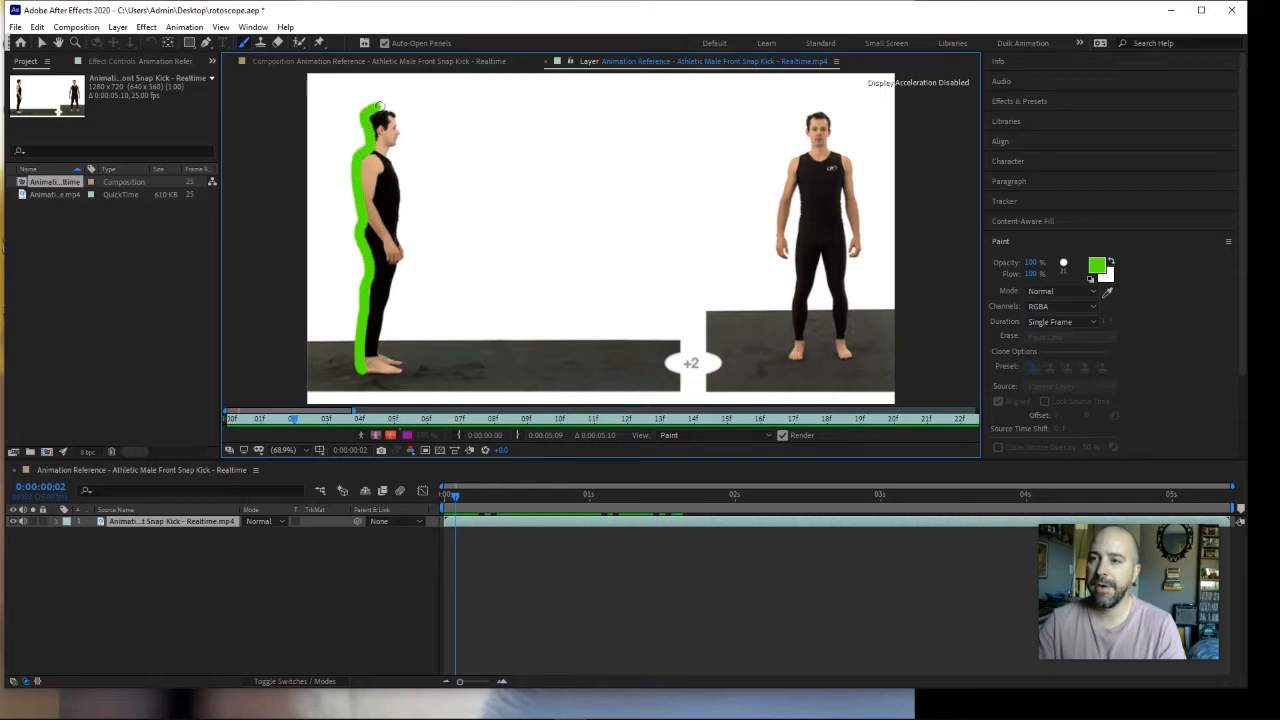
{"action": "left_click", "coordinate": [306, 420]}
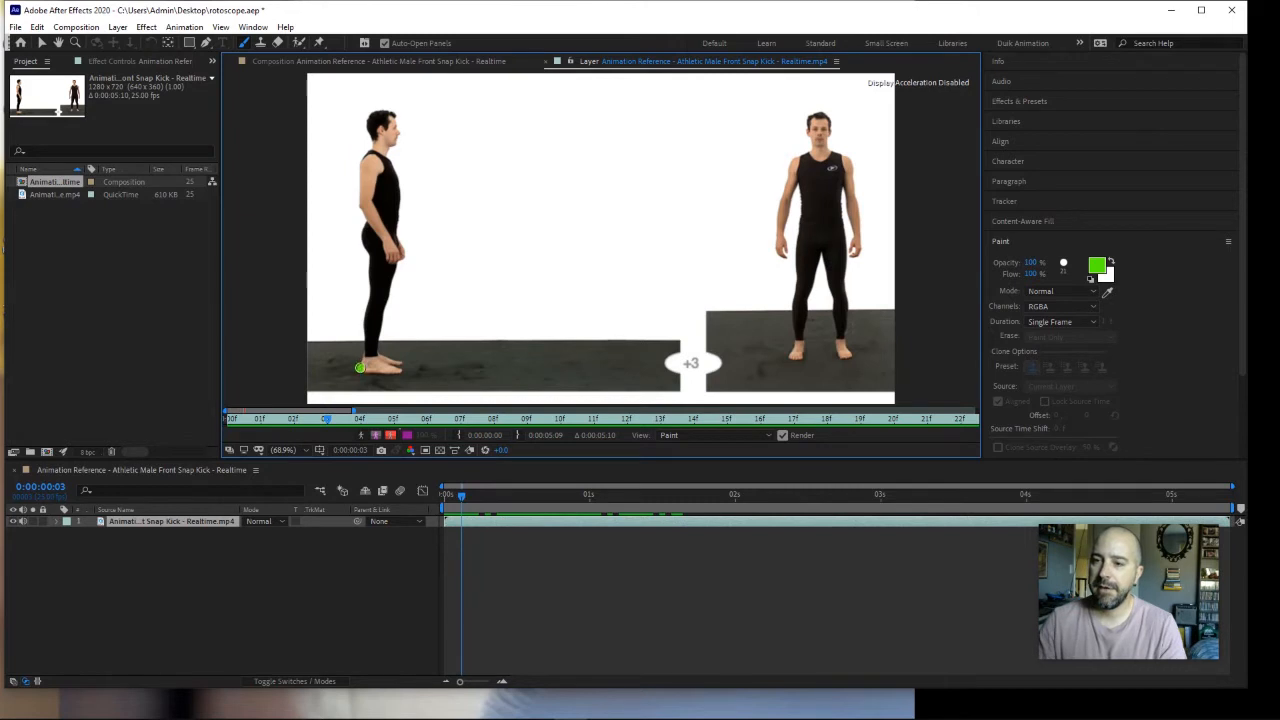
{"action": "mouse_move", "coordinate": [360, 367]}
{"action": "left_mouse_down"}
{"action": "mouse_move", "coordinate": [358, 187]}
{"action": "mouse_move", "coordinate": [377, 107]}
{"action": "mouse_move", "coordinate": [401, 122]}
{"action": "mouse_move", "coordinate": [390, 155]}
{"action": "mouse_move", "coordinate": [404, 260]}
{"action": "left_mouse_up"}
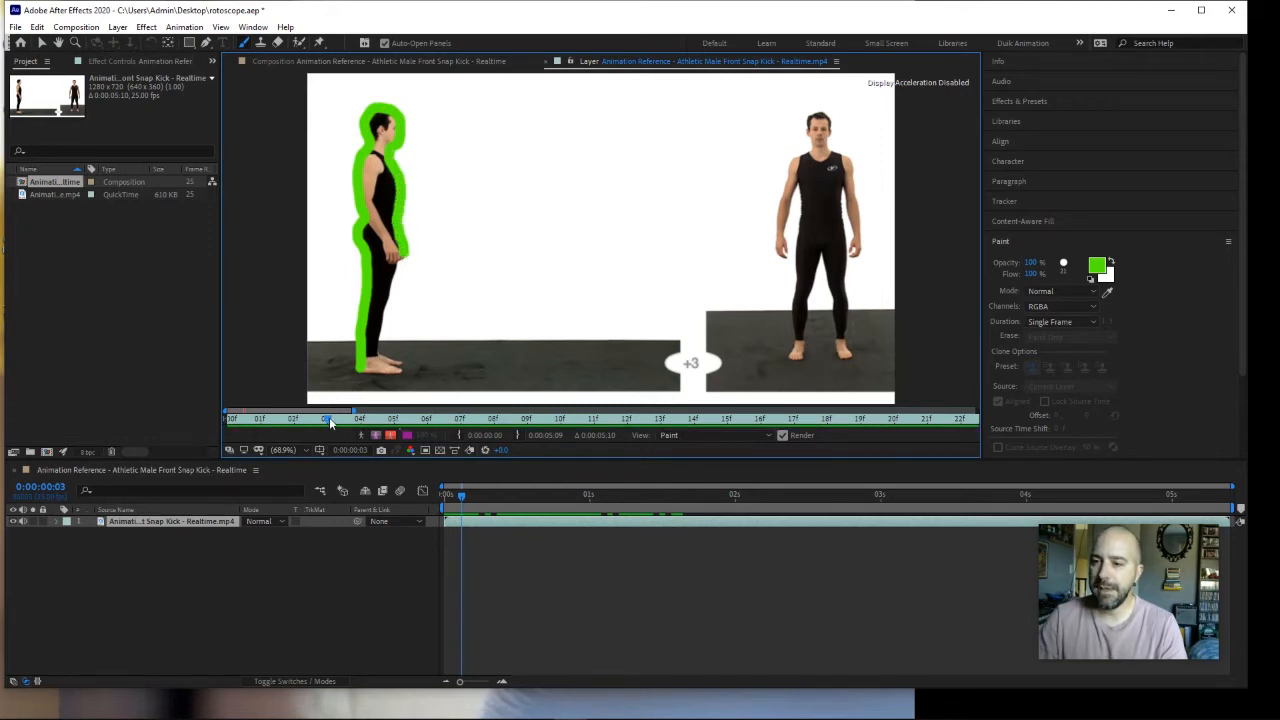
Step: Outline the side-view man in green on frame 4 down to the front ankle, and on frame 5 all the way around the body
{"action": "left_click_drag", "start_coordinate": [329, 417], "coordinate": [359, 418]}
{"action": "mouse_move", "coordinate": [362, 372]}
{"action": "left_mouse_down"}
{"action": "mouse_move", "coordinate": [360, 175]}
{"action": "mouse_move", "coordinate": [373, 119]}
{"action": "mouse_move", "coordinate": [392, 114]}
{"action": "mouse_move", "coordinate": [406, 256]}
{"action": "mouse_move", "coordinate": [383, 352]}
{"action": "left_mouse_up"}
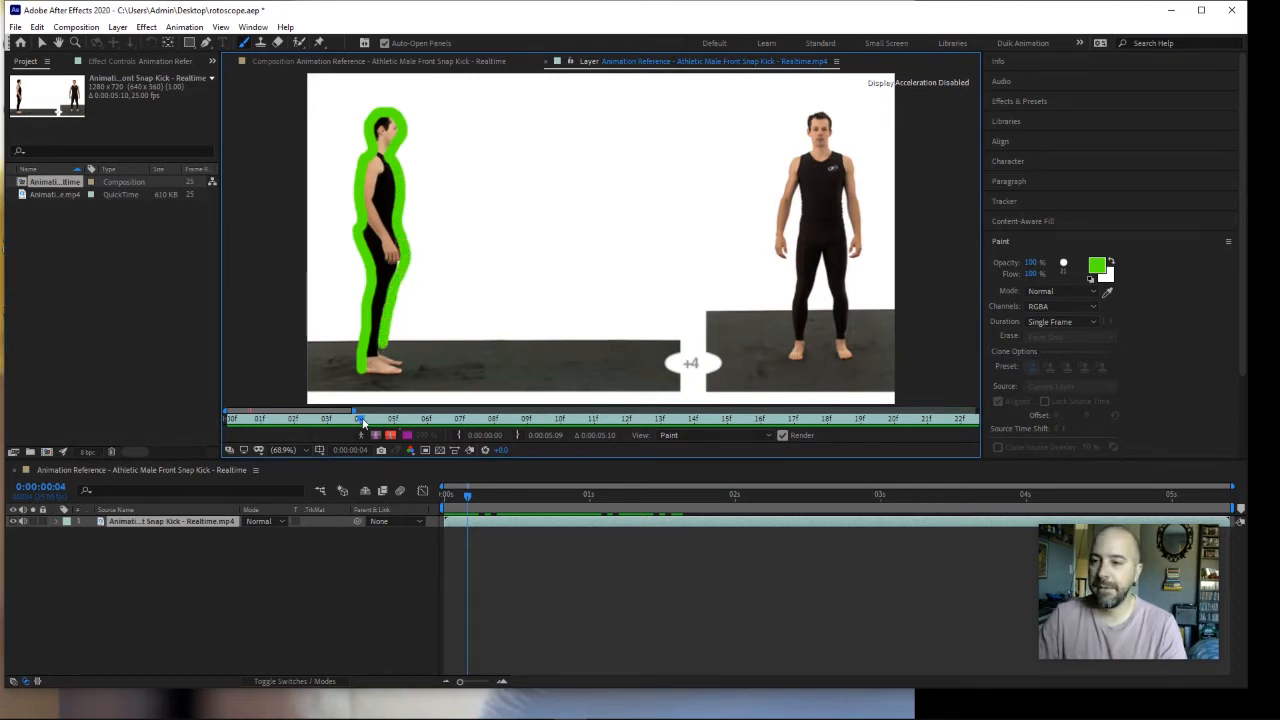
{"action": "left_click_drag", "start_coordinate": [363, 422], "coordinate": [393, 422]}
{"action": "mouse_move", "coordinate": [364, 370]}
{"action": "left_mouse_down"}
{"action": "mouse_move", "coordinate": [355, 192]}
{"action": "mouse_move", "coordinate": [371, 115]}
{"action": "mouse_move", "coordinate": [387, 107]}
{"action": "mouse_move", "coordinate": [402, 135]}
{"action": "mouse_move", "coordinate": [408, 256]}
{"action": "mouse_move", "coordinate": [389, 372]}
{"action": "left_mouse_up"}
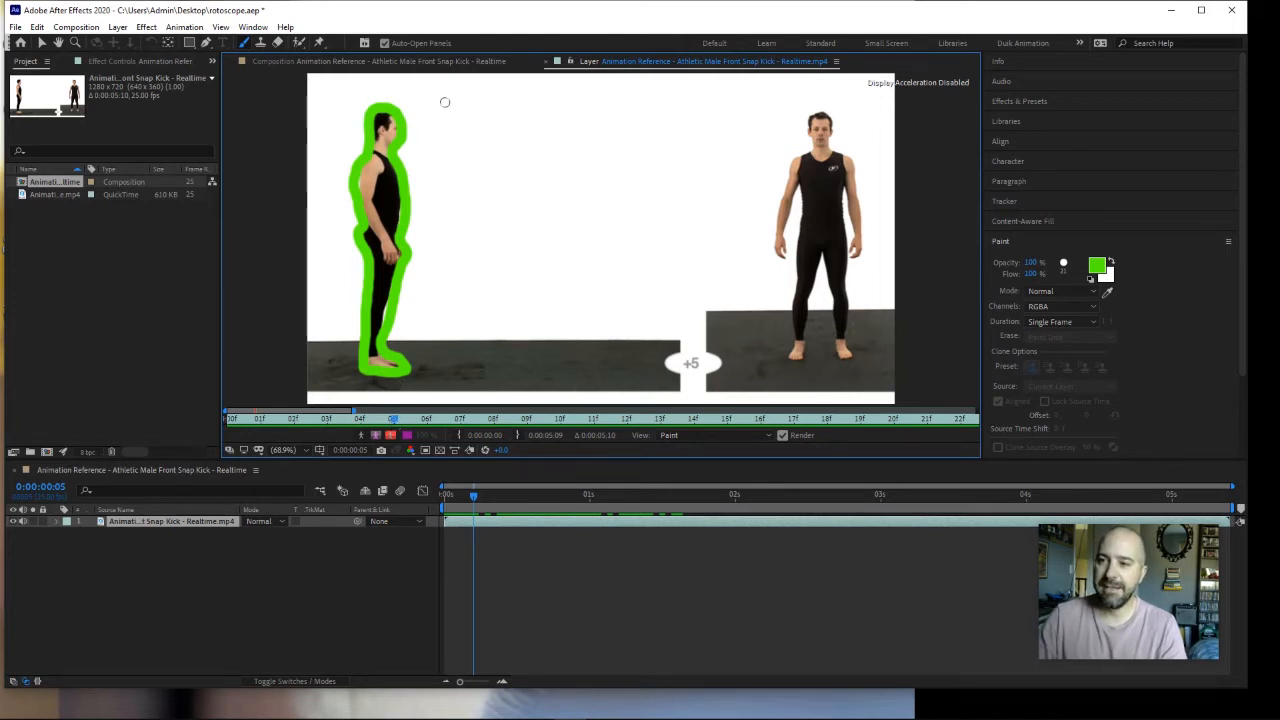
Step: Fill in the side-view man's whole body on frame 6 with green brush strokes, from feet to head
{"action": "mouse_move", "coordinate": [390, 419]}
{"action": "left_mouse_down"}
{"action": "mouse_move", "coordinate": [209, 417]}
{"action": "mouse_move", "coordinate": [346, 434]}
{"action": "mouse_move", "coordinate": [259, 426]}
{"action": "mouse_move", "coordinate": [333, 434]}
{"action": "mouse_move", "coordinate": [276, 426]}
{"action": "mouse_move", "coordinate": [426, 425]}
{"action": "left_mouse_up"}
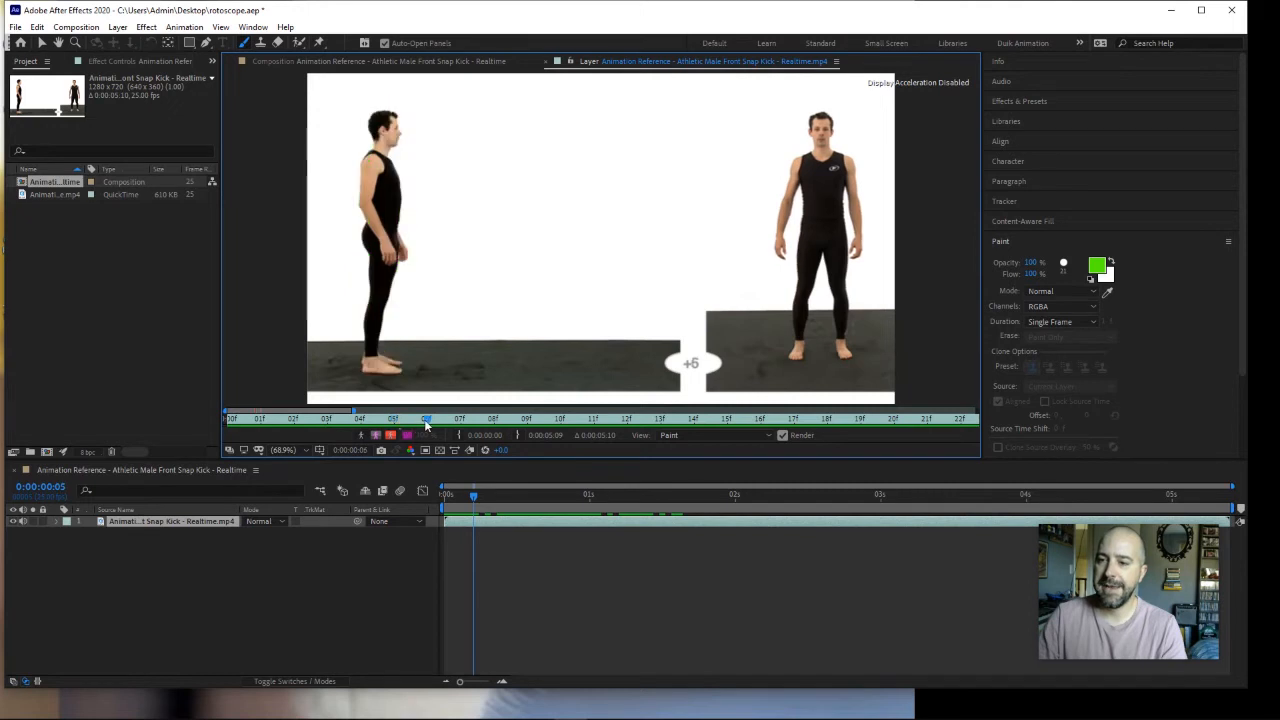
{"action": "mouse_move", "coordinate": [384, 369]}
{"action": "left_mouse_down"}
{"action": "mouse_move", "coordinate": [364, 368]}
{"action": "mouse_move", "coordinate": [394, 370]}
{"action": "mouse_move", "coordinate": [369, 328]}
{"action": "mouse_move", "coordinate": [380, 290]}
{"action": "mouse_move", "coordinate": [367, 196]}
{"action": "left_mouse_up"}
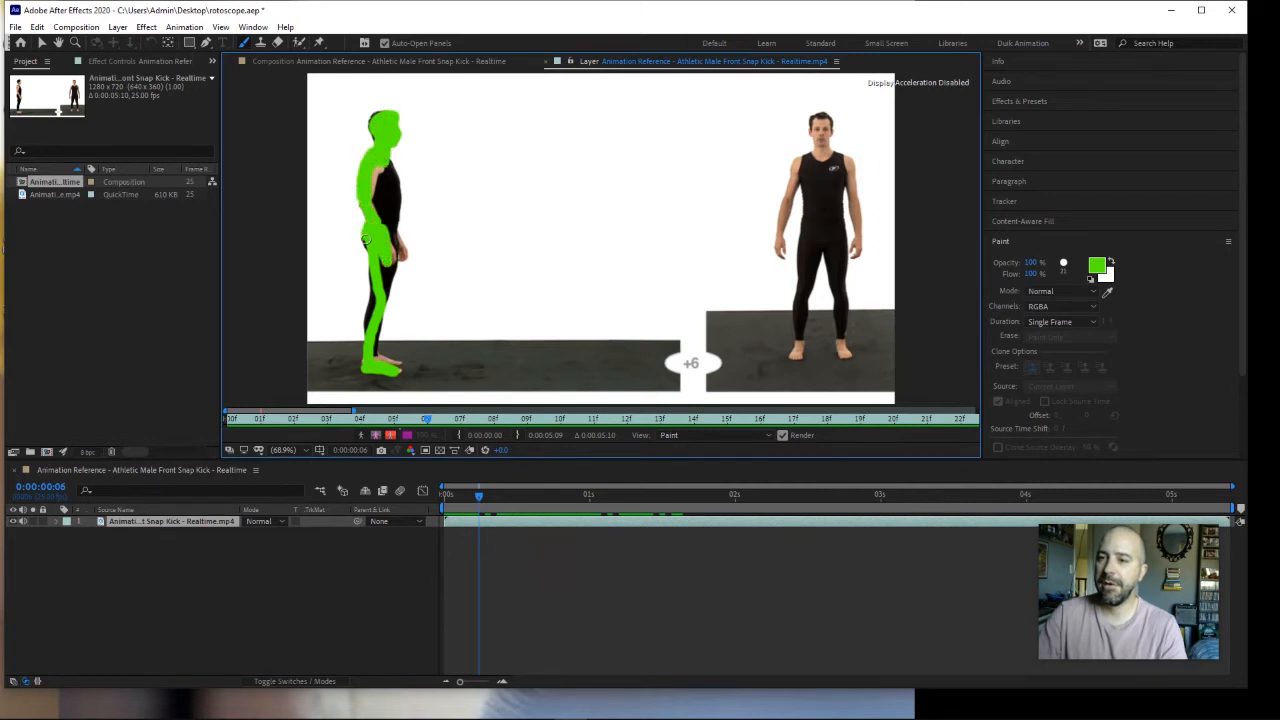
{"action": "mouse_move", "coordinate": [374, 260]}
{"action": "left_mouse_down"}
{"action": "mouse_move", "coordinate": [375, 369]}
{"action": "mouse_move", "coordinate": [374, 355]}
{"action": "mouse_move", "coordinate": [397, 366]}
{"action": "mouse_move", "coordinate": [378, 351]}
{"action": "mouse_move", "coordinate": [391, 236]}
{"action": "mouse_move", "coordinate": [401, 256]}
{"action": "mouse_move", "coordinate": [390, 165]}
{"action": "left_mouse_up"}
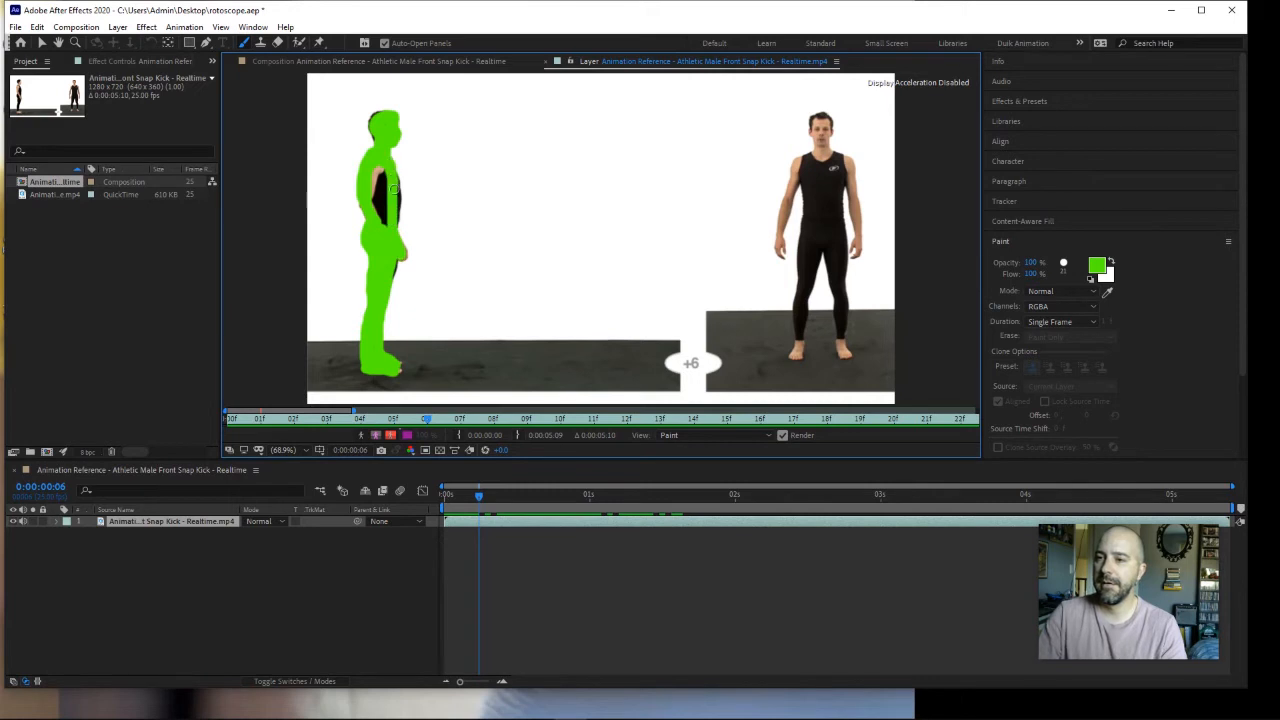
{"action": "left_click_drag", "start_coordinate": [389, 223], "coordinate": [377, 226]}
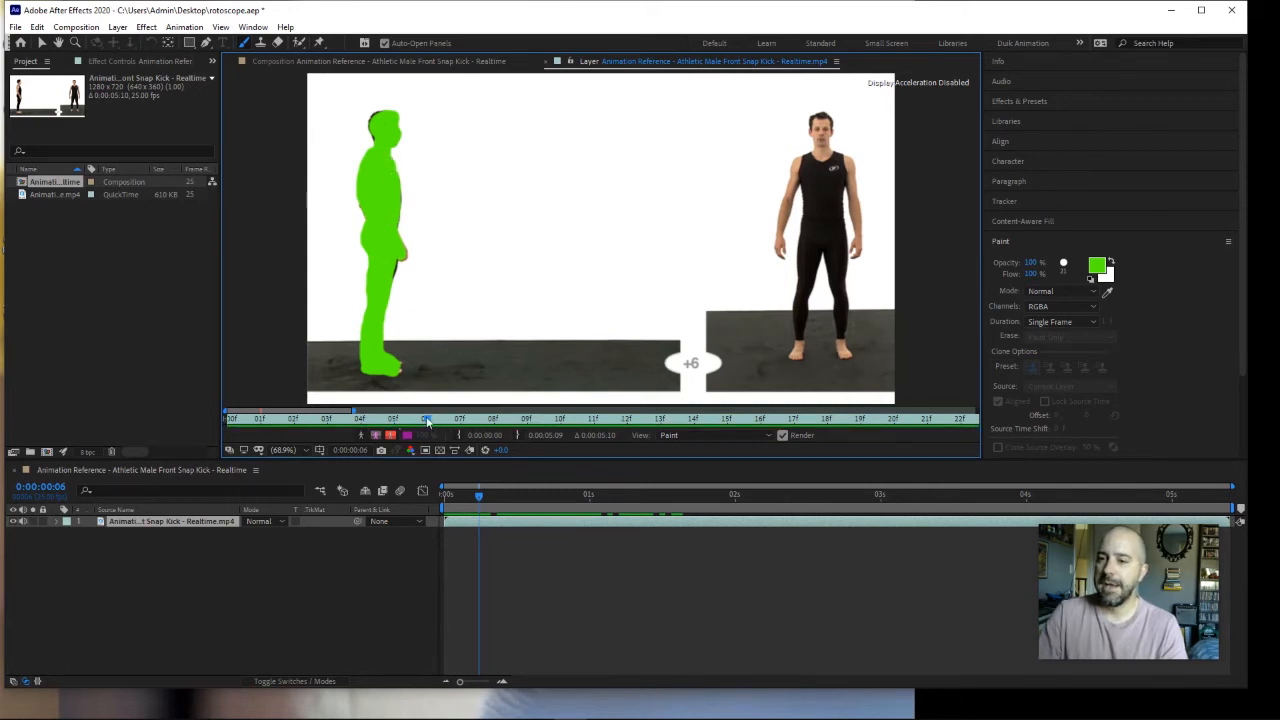
Step: Paint short green rays radiating around the side-view man's head on frame 12
{"action": "mouse_move", "coordinate": [428, 419]}
{"action": "left_mouse_down"}
{"action": "mouse_move", "coordinate": [262, 418]}
{"action": "mouse_move", "coordinate": [359, 416]}
{"action": "mouse_move", "coordinate": [246, 401]}
{"action": "mouse_move", "coordinate": [422, 425]}
{"action": "mouse_move", "coordinate": [630, 428]}
{"action": "left_mouse_up"}
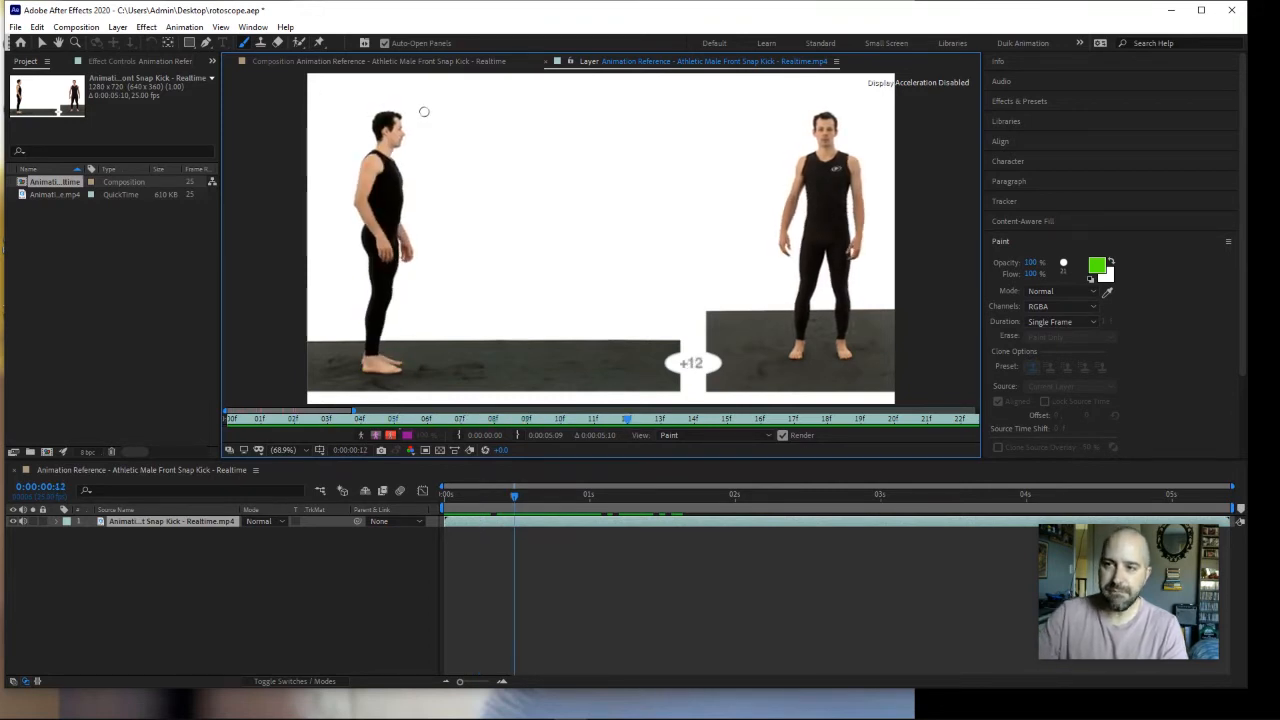
{"action": "mouse_move", "coordinate": [410, 120]}
{"action": "left_mouse_down"}
{"action": "mouse_move", "coordinate": [450, 92]}
{"action": "mouse_move", "coordinate": [460, 127]}
{"action": "mouse_move", "coordinate": [436, 143]}
{"action": "mouse_move", "coordinate": [454, 168]}
{"action": "left_mouse_up"}
{"action": "mouse_move", "coordinate": [401, 104]}
{"action": "left_mouse_down"}
{"action": "mouse_move", "coordinate": [422, 84]}
{"action": "mouse_move", "coordinate": [350, 97]}
{"action": "mouse_move", "coordinate": [336, 142]}
{"action": "left_mouse_up"}
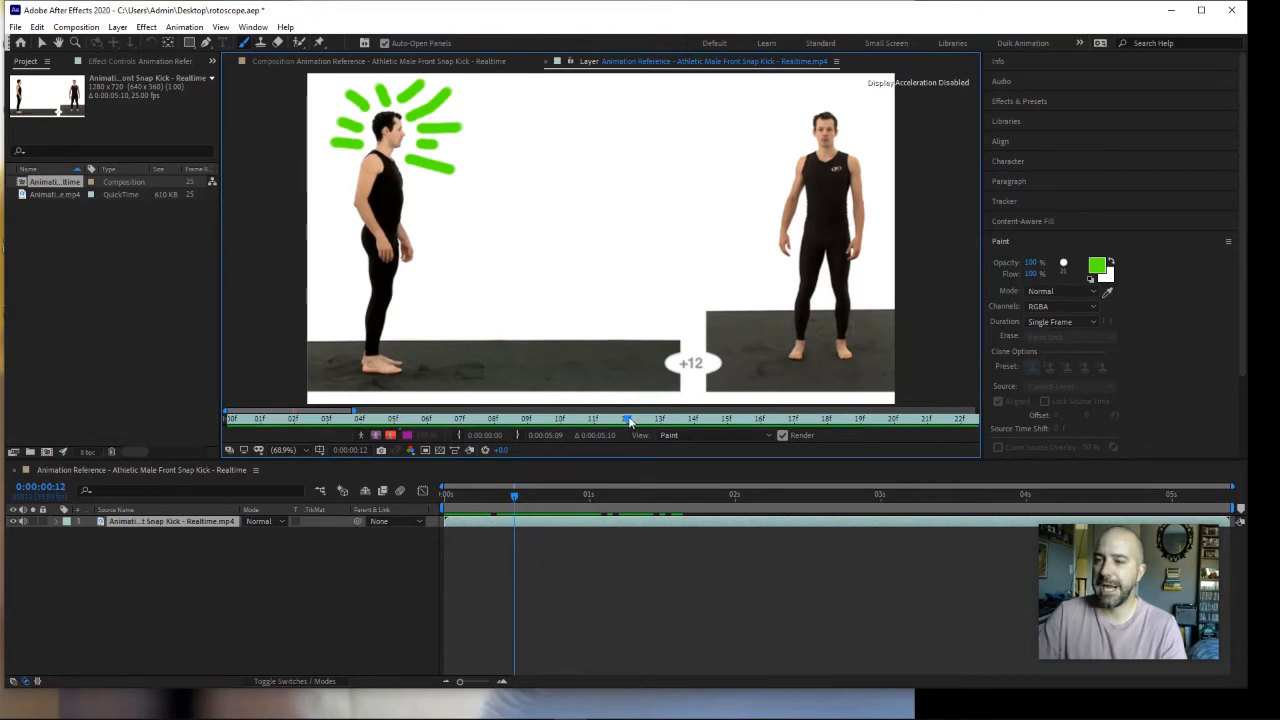
Step: Paint large green hand shapes over both hands of the side-view man on frame 19
{"action": "left_click_drag", "start_coordinate": [628, 420], "coordinate": [858, 421]}
{"action": "mouse_move", "coordinate": [436, 229]}
{"action": "left_mouse_down"}
{"action": "mouse_move", "coordinate": [450, 222]}
{"action": "mouse_move", "coordinate": [432, 185]}
{"action": "mouse_move", "coordinate": [455, 208]}
{"action": "left_mouse_up"}
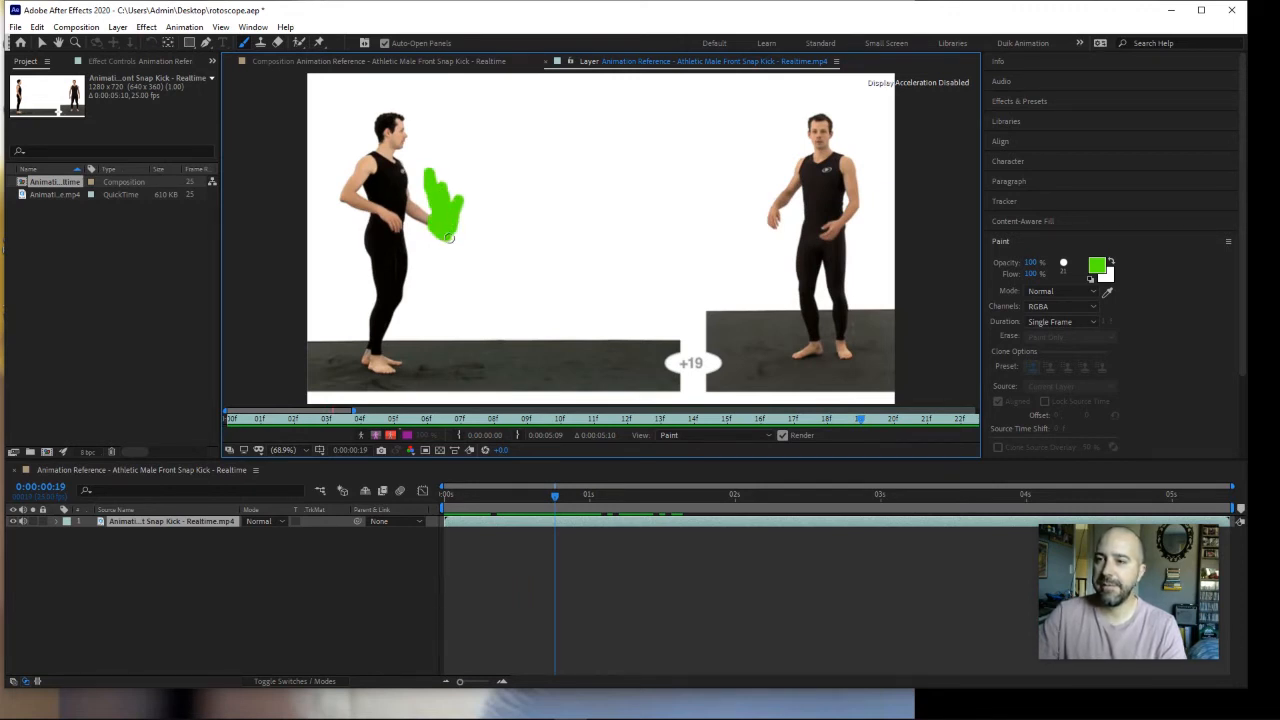
{"action": "mouse_move", "coordinate": [389, 212]}
{"action": "left_mouse_down"}
{"action": "mouse_move", "coordinate": [400, 222]}
{"action": "mouse_move", "coordinate": [396, 206]}
{"action": "left_mouse_up"}
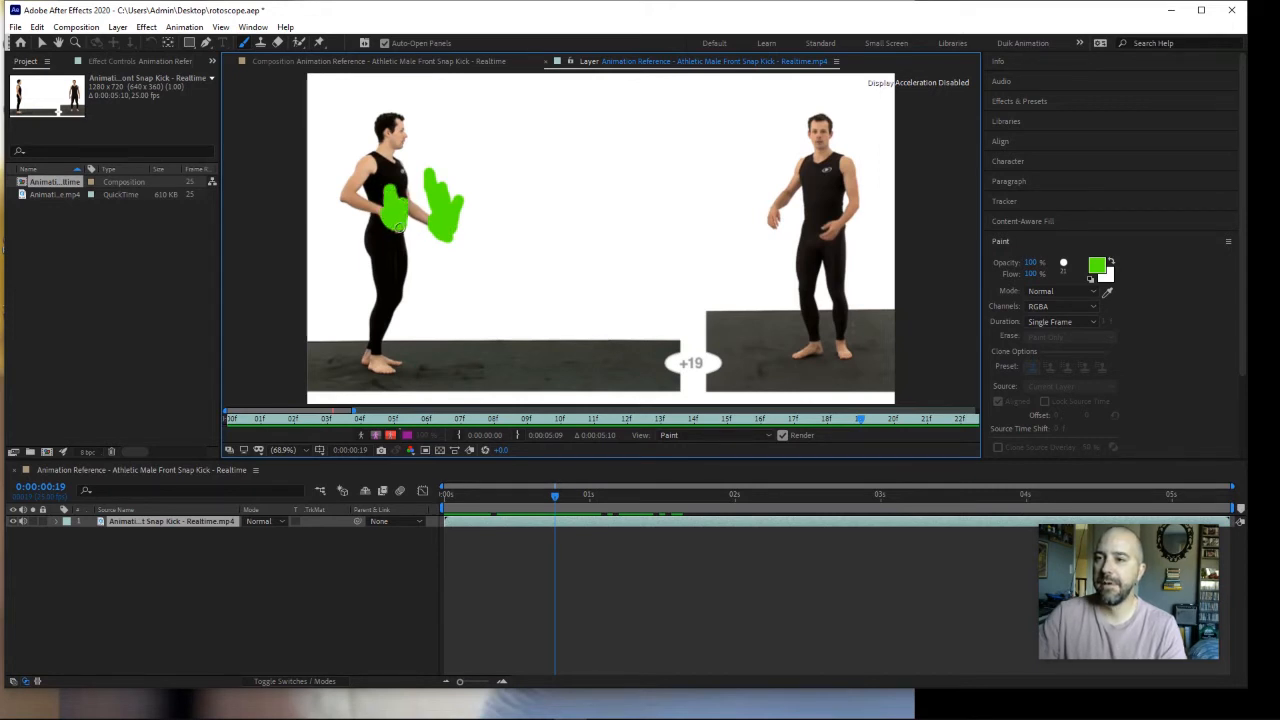
Step: On frame 13, set the brush colour to yellow F2C700 and paint wavy rays around the side-view man's head
{"action": "mouse_move", "coordinate": [856, 423]}
{"action": "left_mouse_down"}
{"action": "mouse_move", "coordinate": [910, 420]}
{"action": "mouse_move", "coordinate": [412, 420]}
{"action": "mouse_move", "coordinate": [870, 428]}
{"action": "mouse_move", "coordinate": [410, 400]}
{"action": "left_mouse_up"}
{"action": "mouse_move", "coordinate": [790, 429]}
{"action": "left_mouse_down"}
{"action": "mouse_move", "coordinate": [460, 410]}
{"action": "mouse_move", "coordinate": [660, 418]}
{"action": "left_mouse_up"}
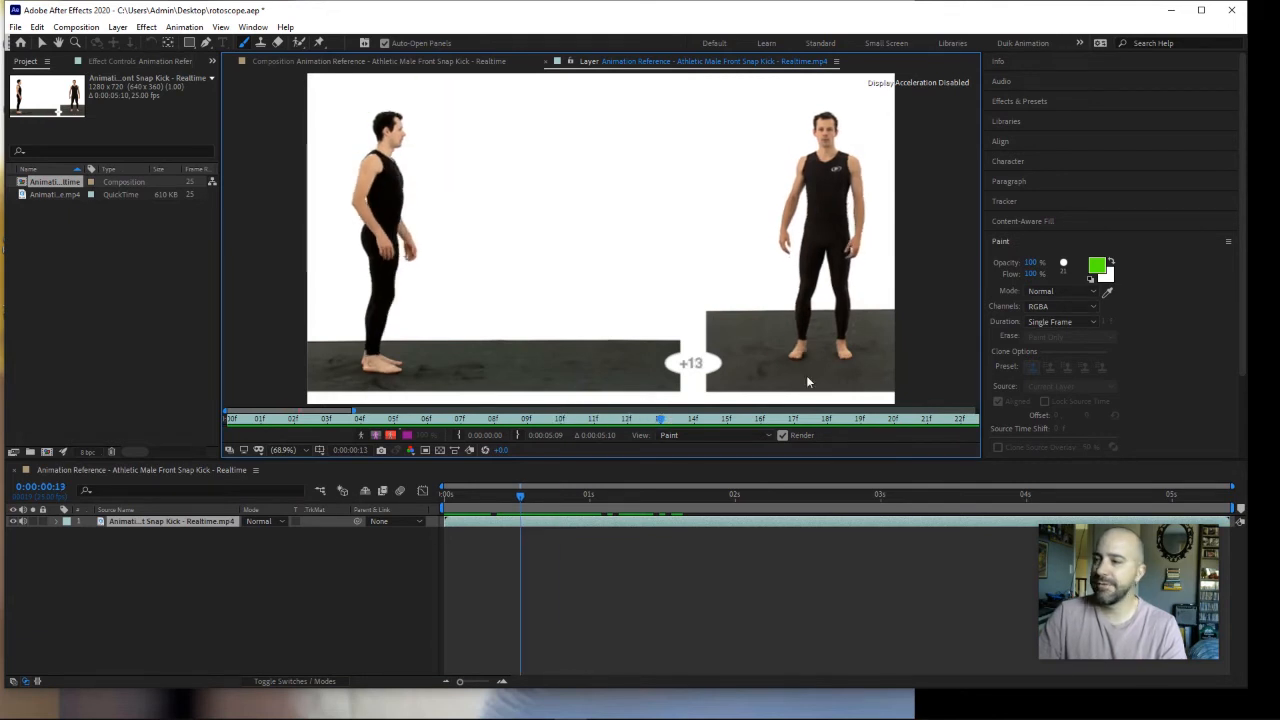
{"action": "left_click", "coordinate": [1103, 272]}
{"action": "left_click", "coordinate": [1103, 272]}
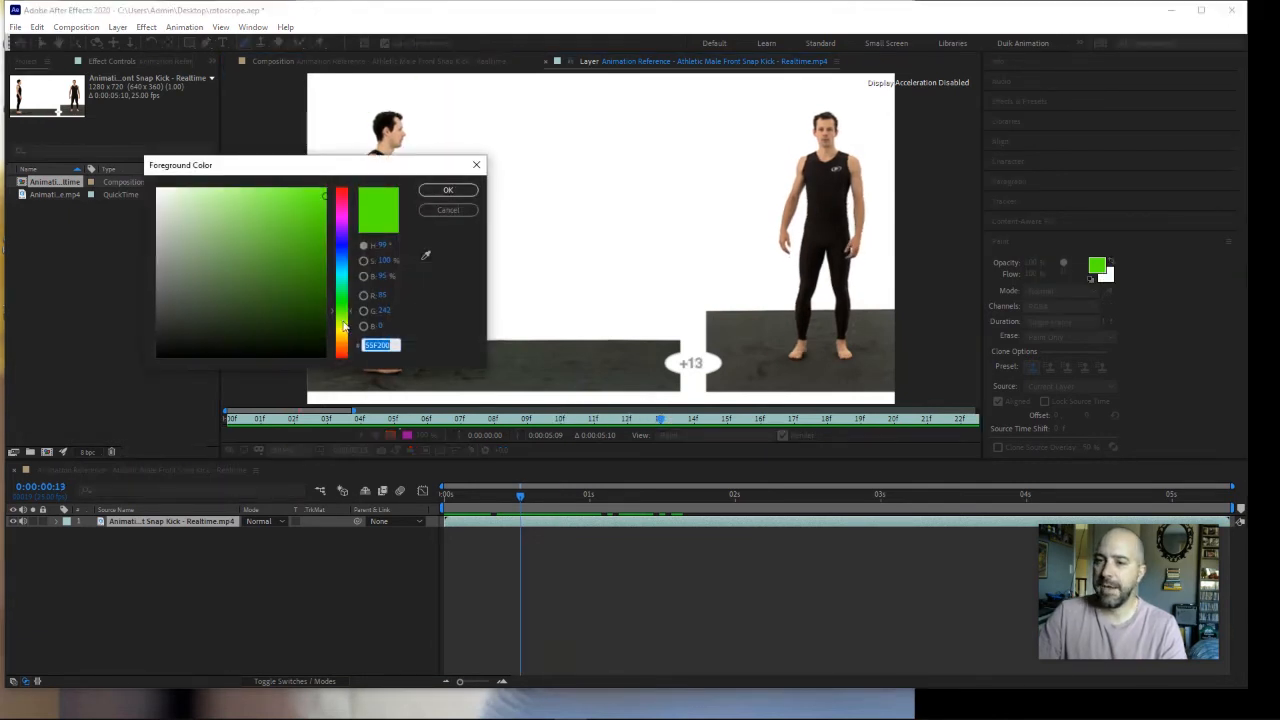
{"action": "left_click", "coordinate": [342, 333]}
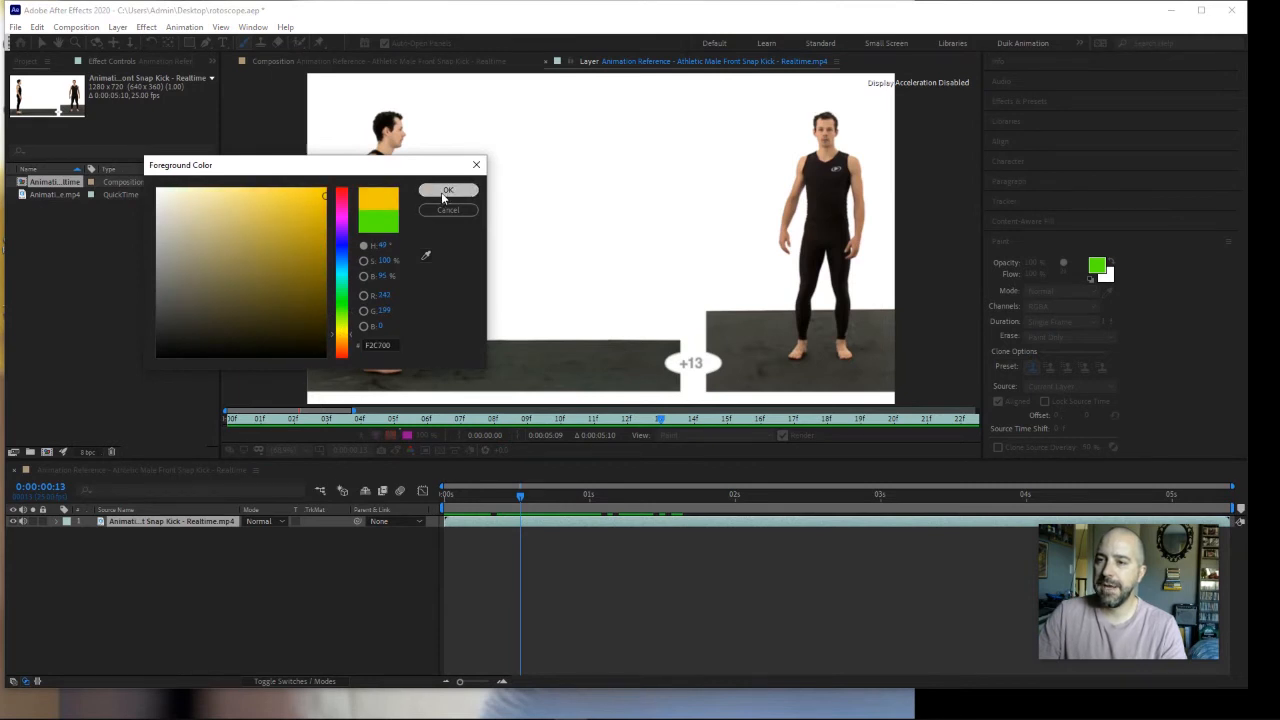
{"action": "left_click", "coordinate": [447, 190]}
{"action": "mouse_move", "coordinate": [408, 153]}
{"action": "left_mouse_down"}
{"action": "mouse_move", "coordinate": [443, 157]}
{"action": "mouse_move", "coordinate": [455, 128]}
{"action": "mouse_move", "coordinate": [415, 118]}
{"action": "mouse_move", "coordinate": [445, 105]}
{"action": "mouse_move", "coordinate": [385, 76]}
{"action": "mouse_move", "coordinate": [334, 118]}
{"action": "mouse_move", "coordinate": [334, 138]}
{"action": "left_mouse_up"}
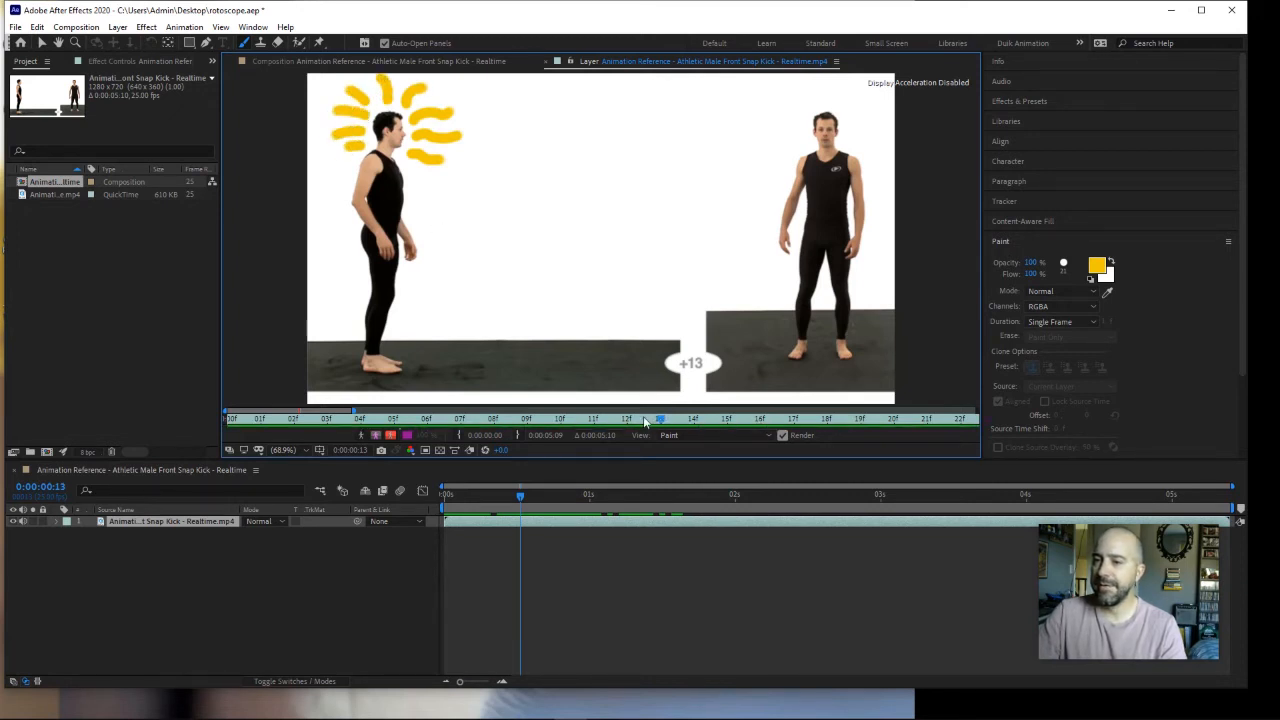
Step: Zoom the time ruler back out to the full clip and scrub through the painted frames to review the strokes
{"action": "mouse_move", "coordinate": [644, 420]}
{"action": "left_mouse_down"}
{"action": "mouse_move", "coordinate": [258, 412]}
{"action": "mouse_move", "coordinate": [770, 433]}
{"action": "mouse_move", "coordinate": [822, 423]}
{"action": "left_mouse_up"}
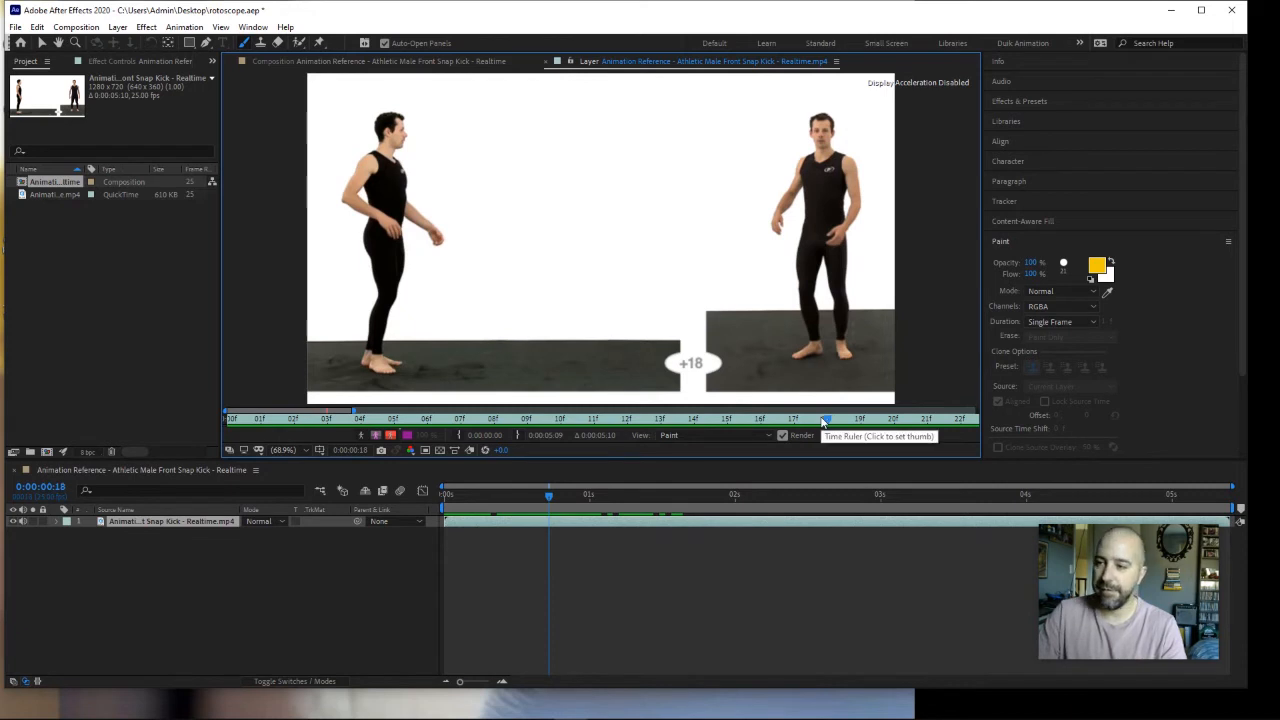
{"action": "key", "text": "minus"}
{"action": "key", "text": "minus"}
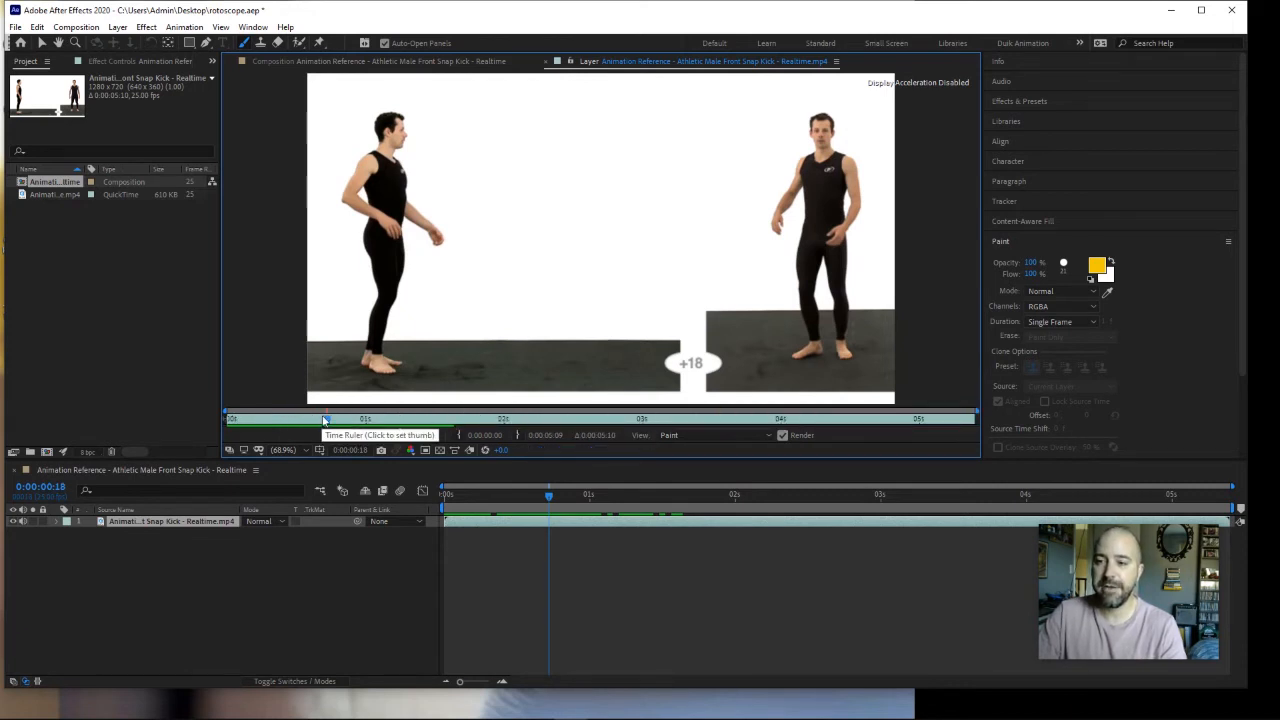
{"action": "mouse_move", "coordinate": [326, 420]}
{"action": "left_mouse_down"}
{"action": "mouse_move", "coordinate": [896, 432]}
{"action": "mouse_move", "coordinate": [236, 424]}
{"action": "left_mouse_up"}
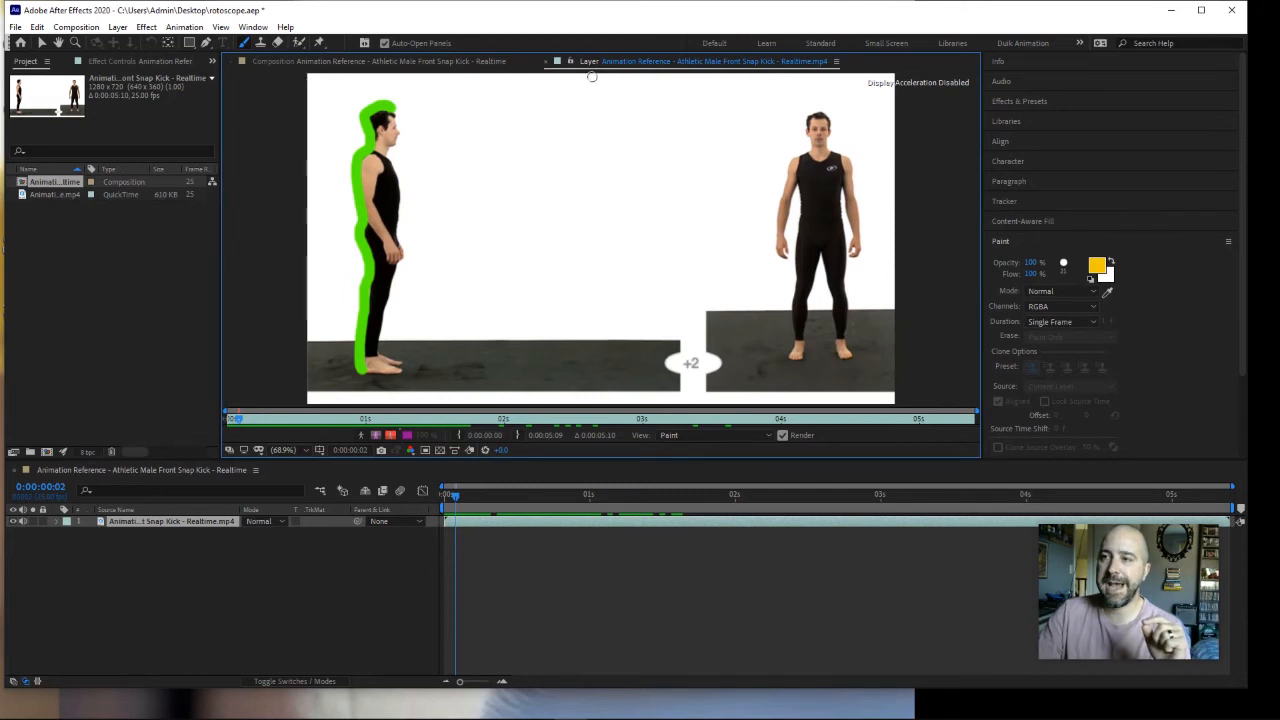
Step: Play the composition from its first frame to preview the painted strokes in motion
{"action": "left_click", "coordinate": [391, 63]}
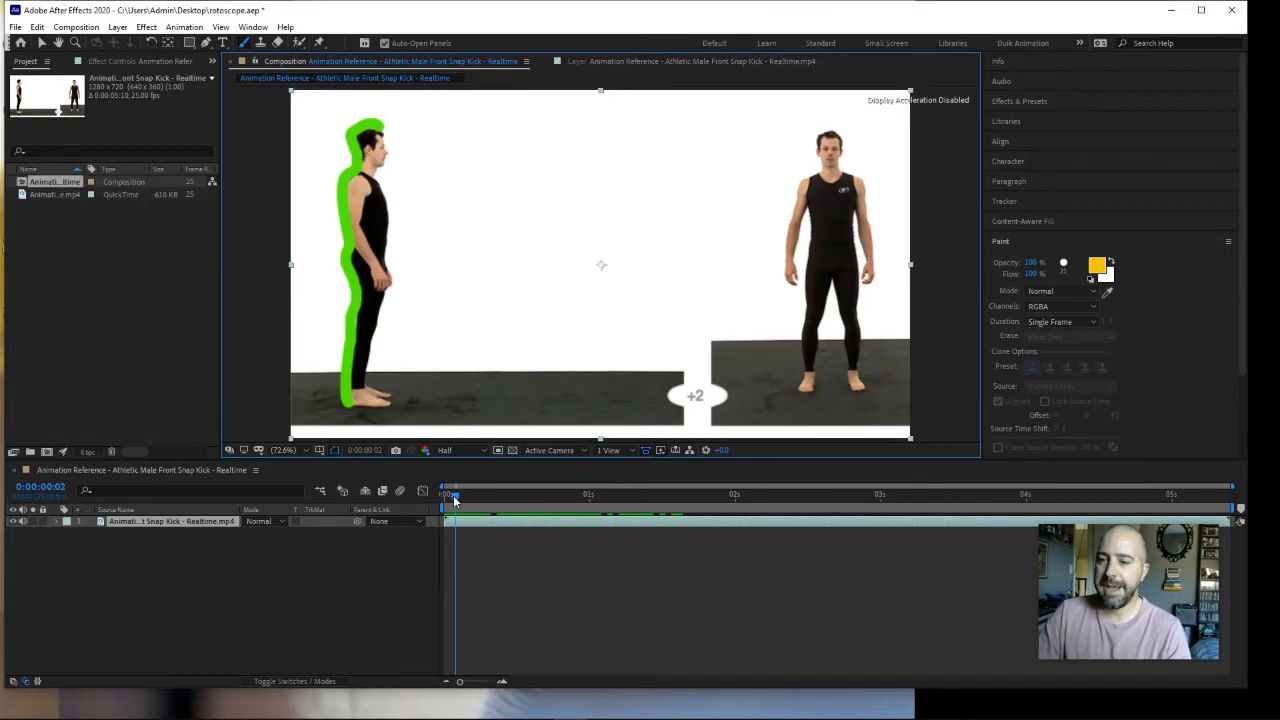
{"action": "left_click_drag", "start_coordinate": [454, 497], "coordinate": [438, 491]}
{"action": "key", "text": "space"}
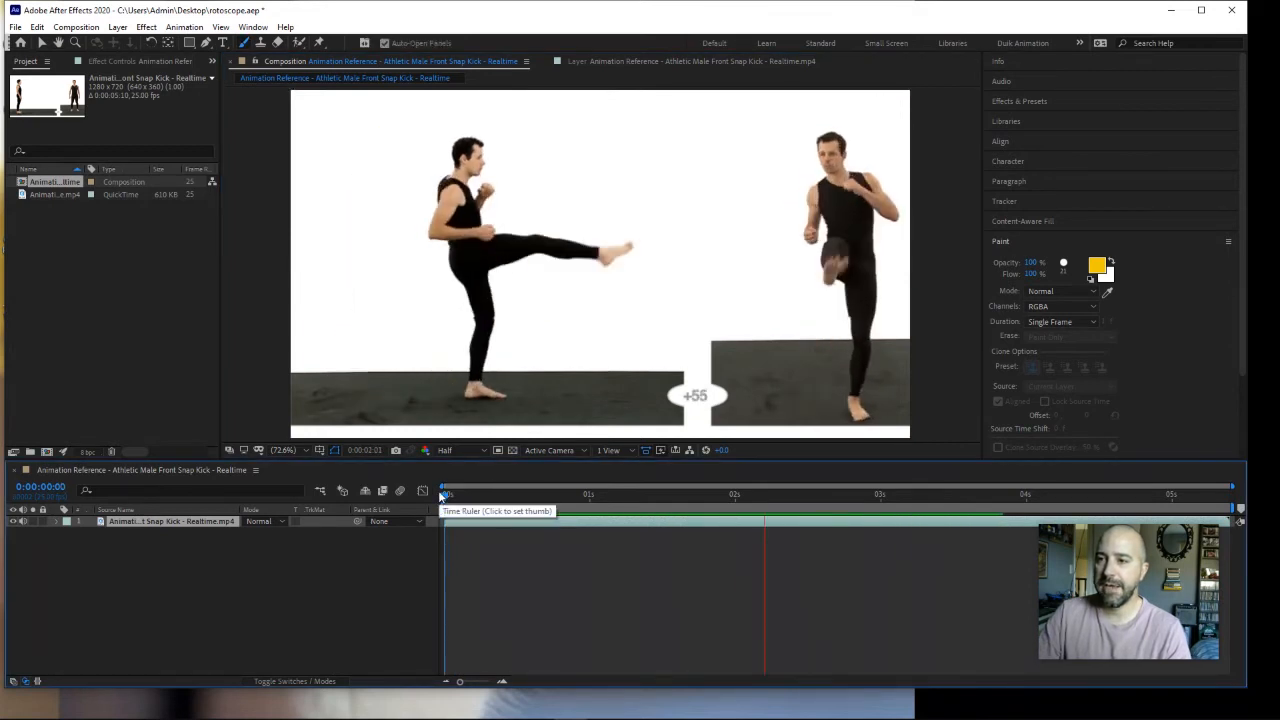
Step: Stop the preview, return to the first frame and duplicate the painted video layer
{"action": "key", "text": "space"}
{"action": "left_click_drag", "start_coordinate": [797, 499], "coordinate": [388, 467]}
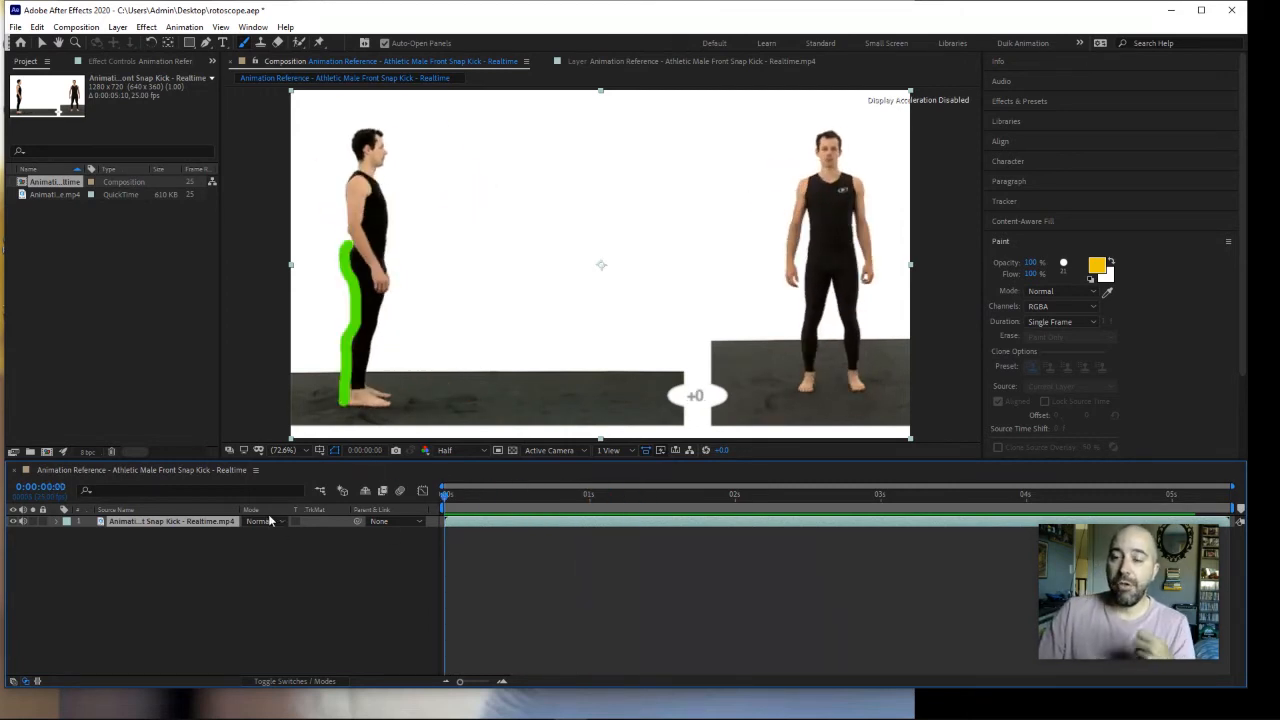
{"action": "left_click", "coordinate": [156, 566]}
{"action": "left_click", "coordinate": [156, 522]}
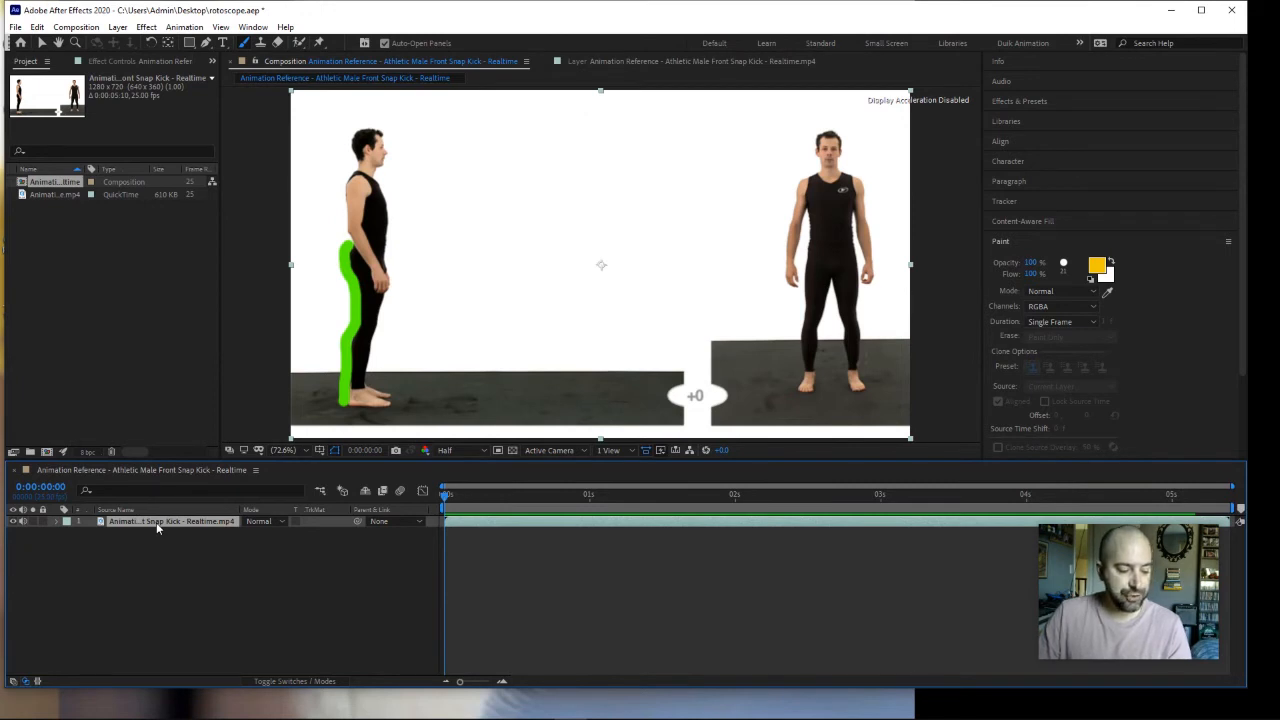
{"action": "key", "text": "ctrl+d"}
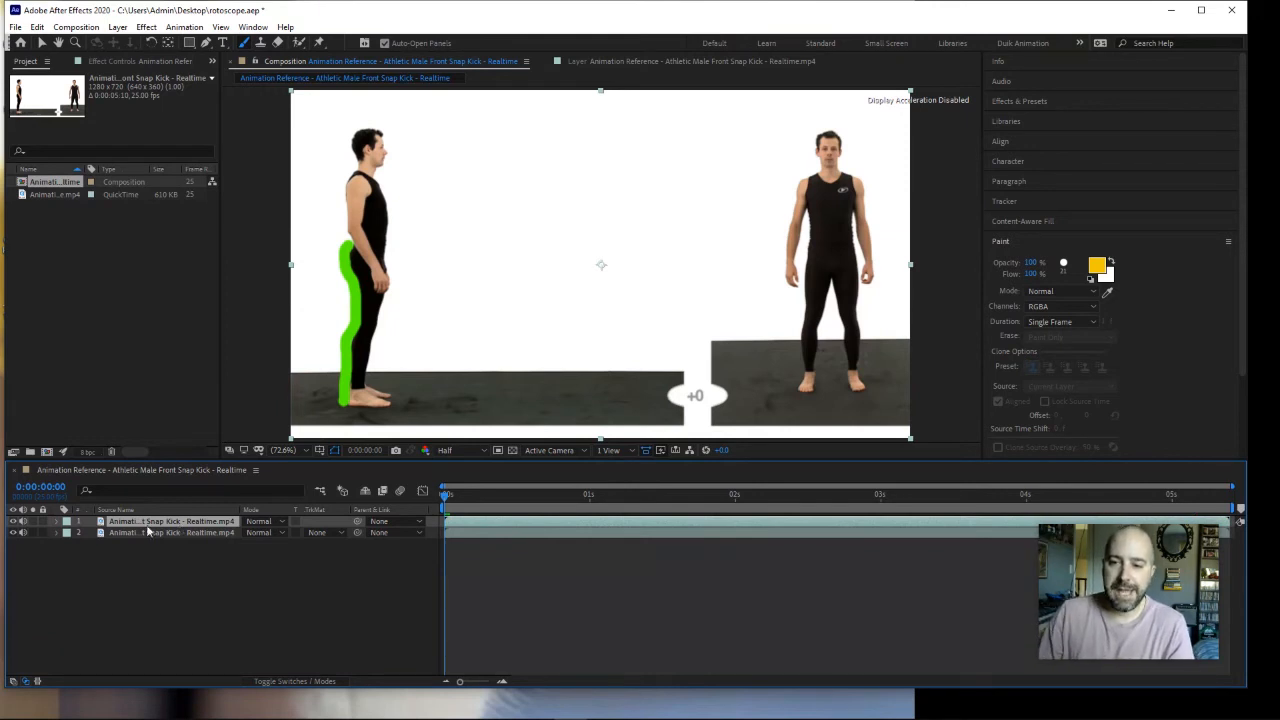
Step: Turn on Paint on Transparent for the upper video copy, hide the lower copy and move to frame 3
{"action": "left_click", "coordinate": [58, 522]}
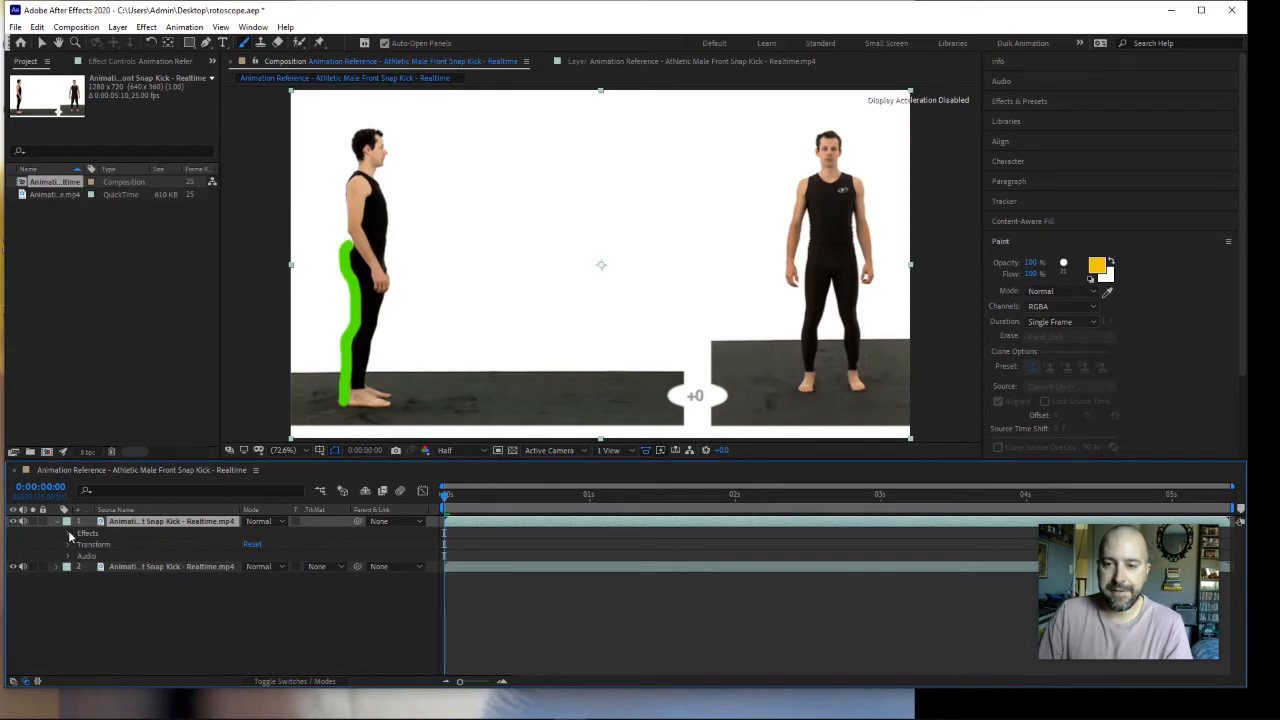
{"action": "left_click", "coordinate": [69, 534]}
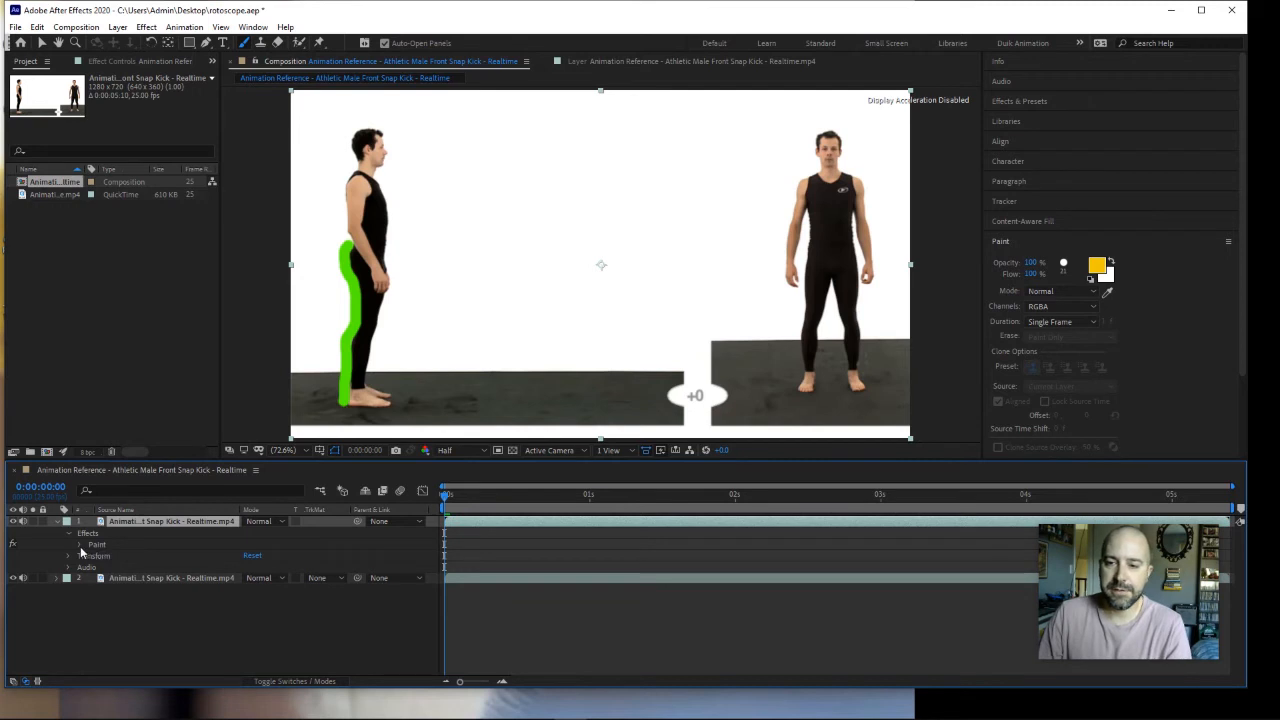
{"action": "left_click", "coordinate": [80, 545]}
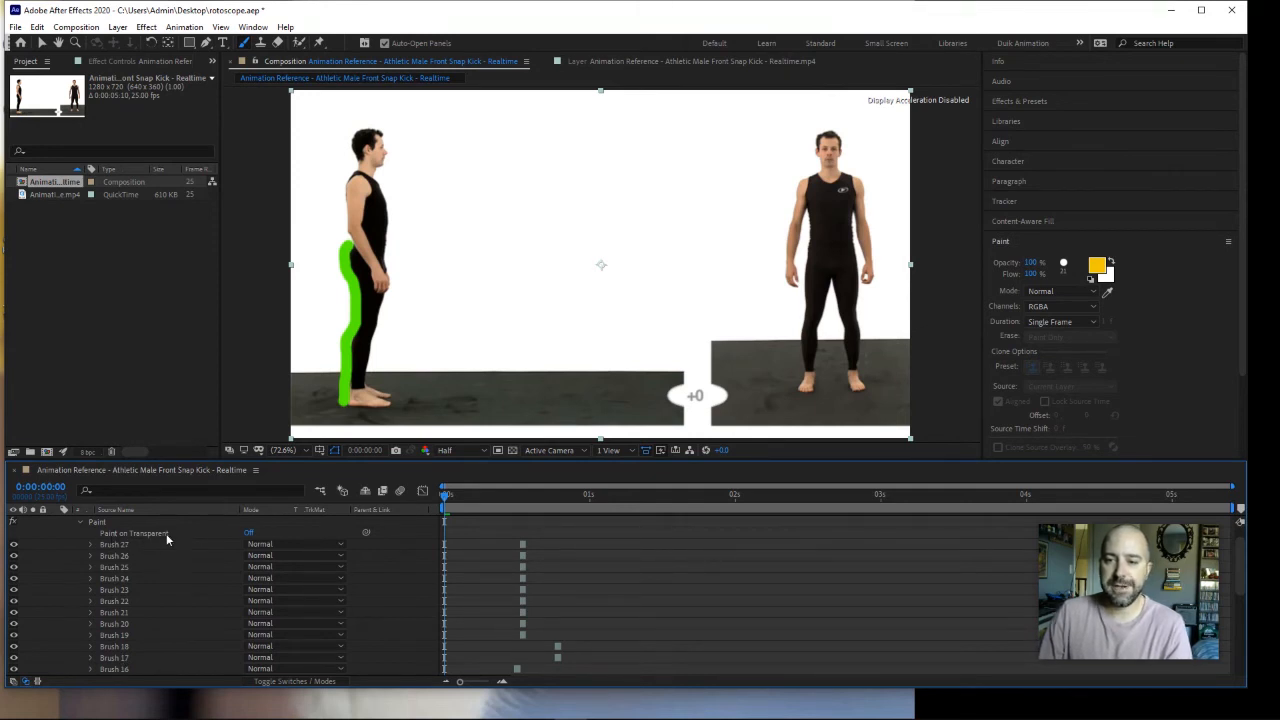
{"action": "left_click", "coordinate": [249, 534]}
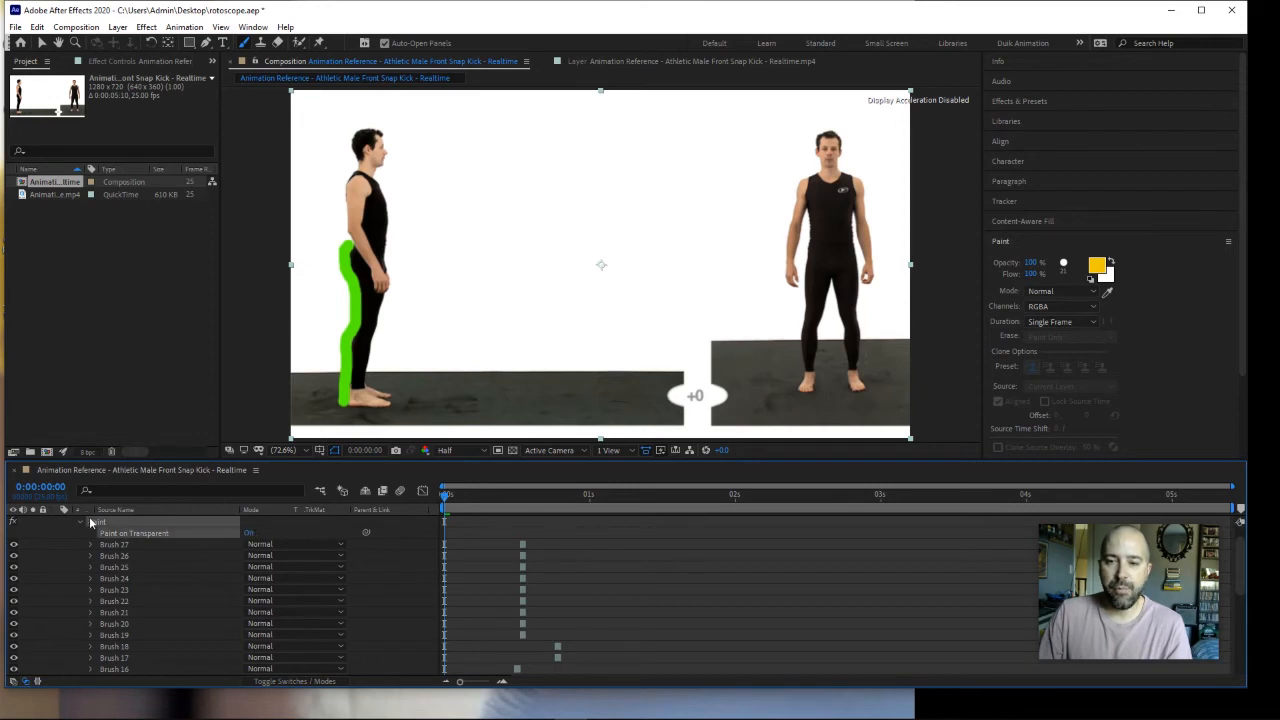
{"action": "scroll", "coordinate": [93, 549], "scroll_direction": "up", "scroll_amount": 1}
{"action": "left_click", "coordinate": [57, 522]}
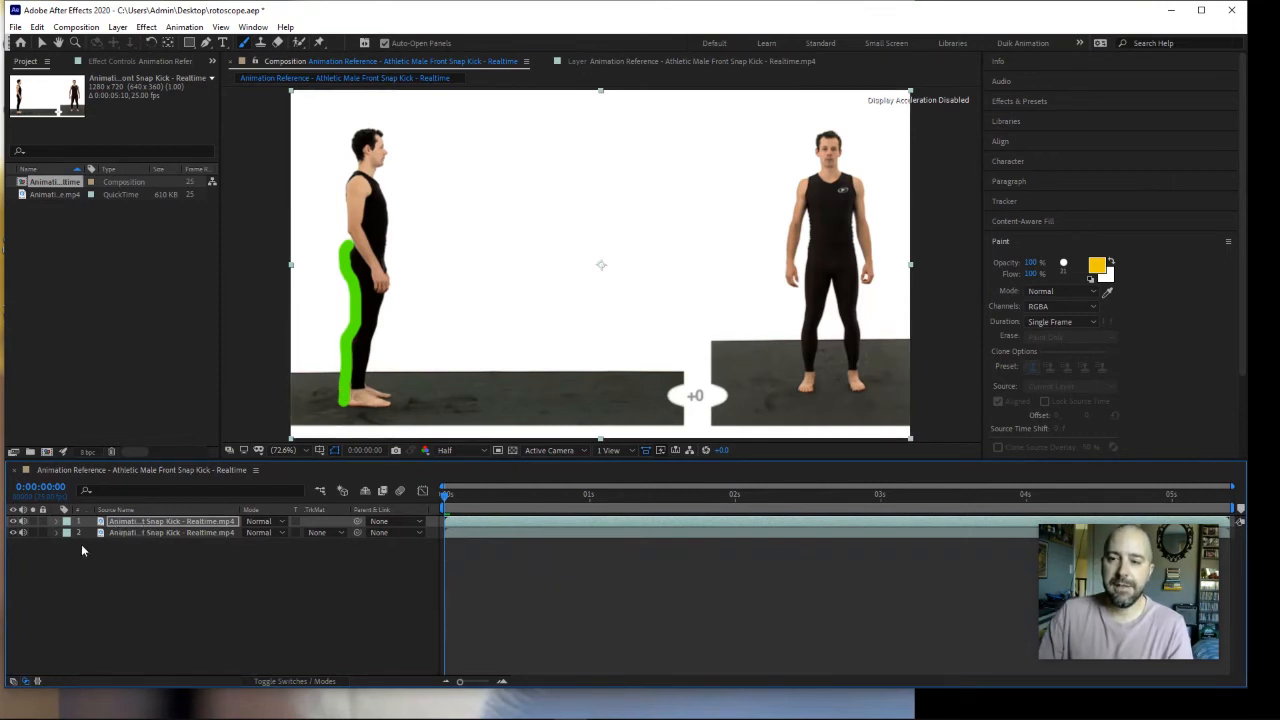
{"action": "left_click", "coordinate": [14, 533]}
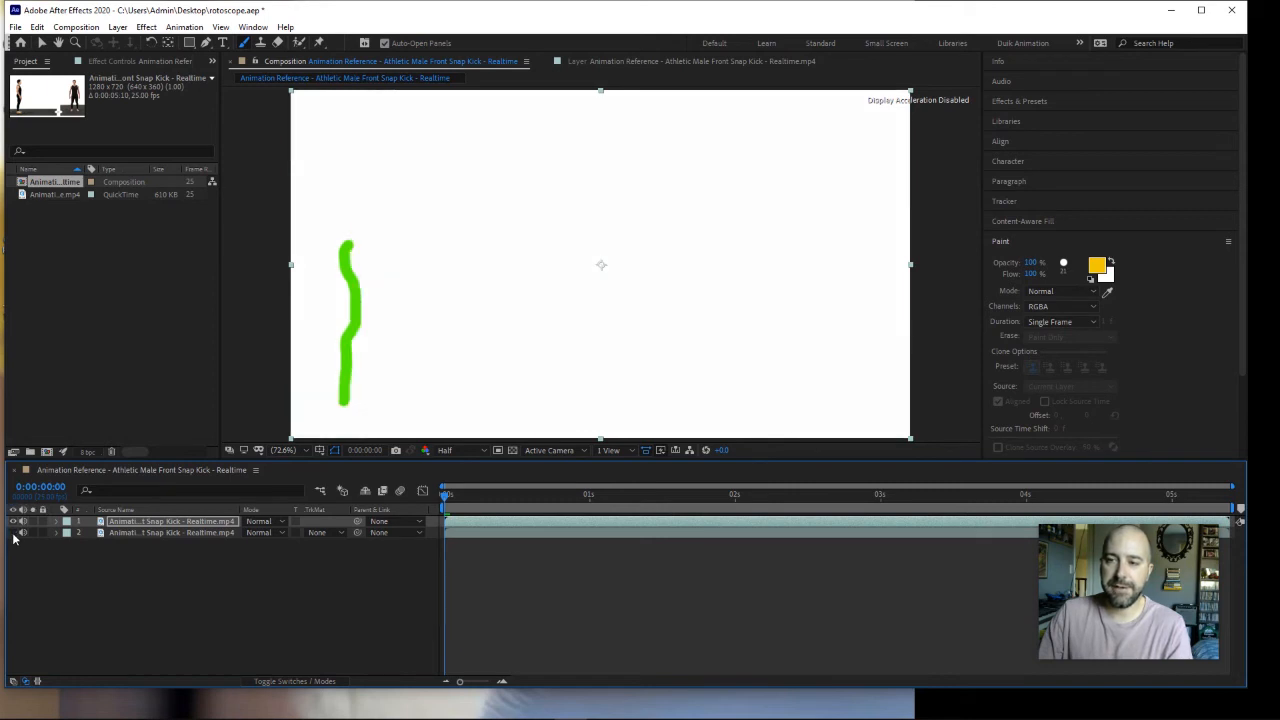
{"action": "mouse_move", "coordinate": [443, 495]}
{"action": "left_mouse_down"}
{"action": "mouse_move", "coordinate": [503, 495]}
{"action": "mouse_move", "coordinate": [473, 495]}
{"action": "mouse_move", "coordinate": [502, 507]}
{"action": "mouse_move", "coordinate": [435, 506]}
{"action": "mouse_move", "coordinate": [522, 510]}
{"action": "mouse_move", "coordinate": [464, 506]}
{"action": "left_mouse_up"}
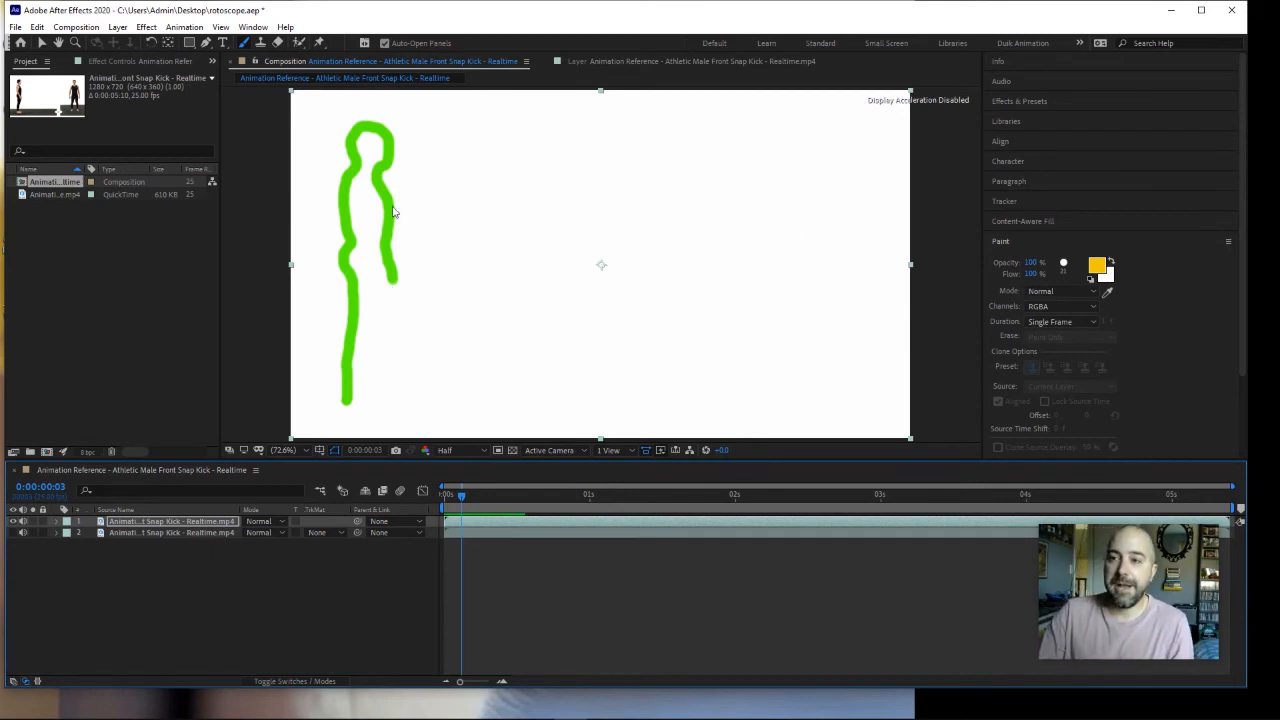
Step: Create a black solid at composition size and place it beneath both video layers as the background
{"action": "left_click", "coordinate": [159, 556]}
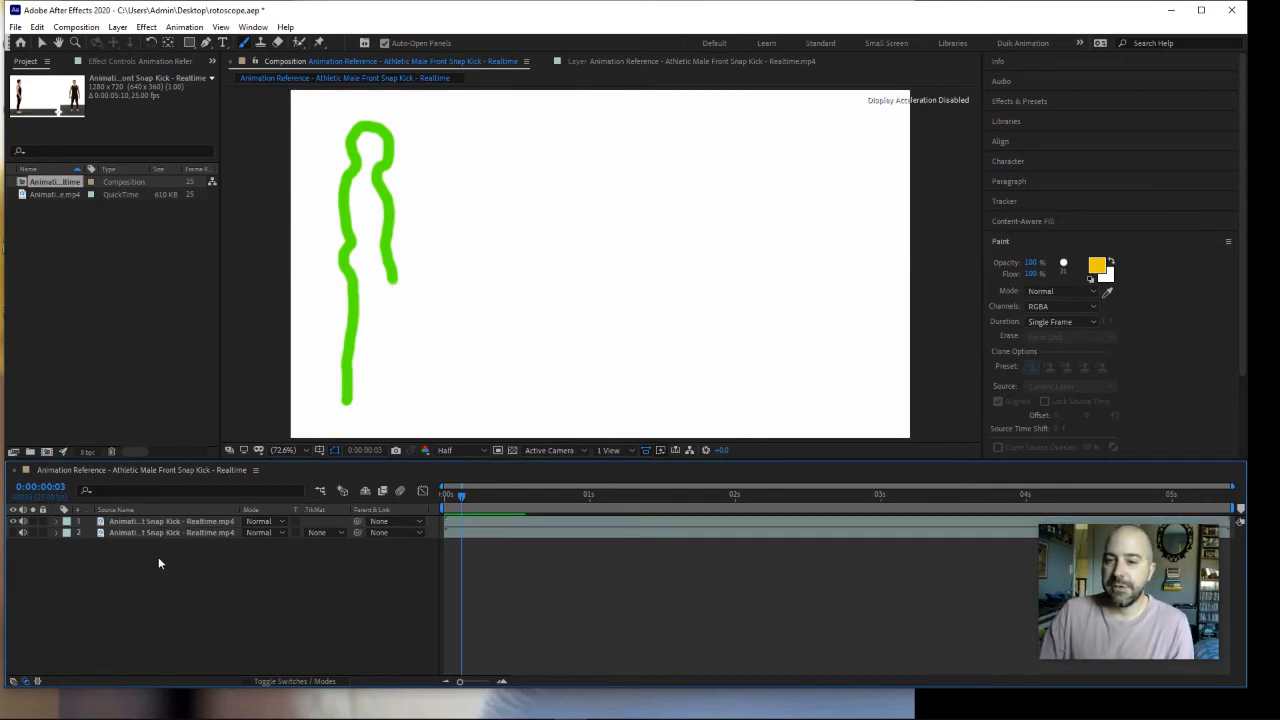
{"action": "left_click", "coordinate": [117, 27]}
{"action": "mouse_move", "coordinate": [169, 49]}
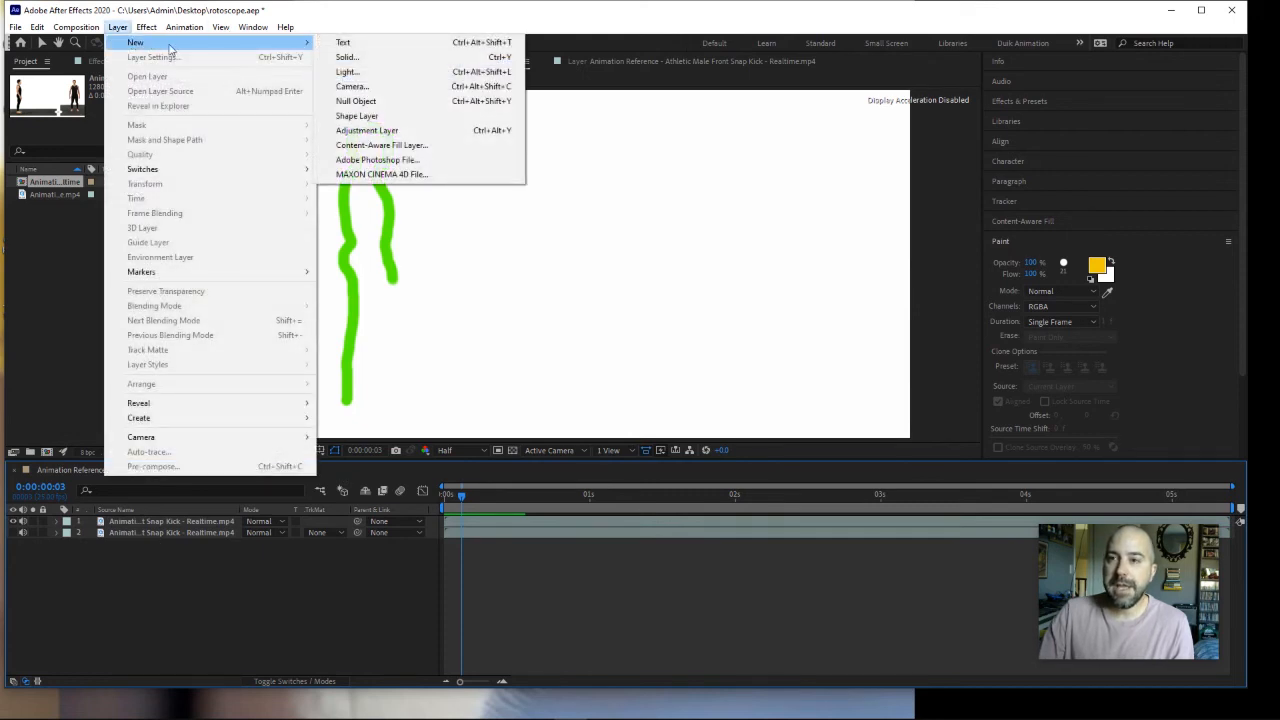
{"action": "left_click", "coordinate": [346, 57]}
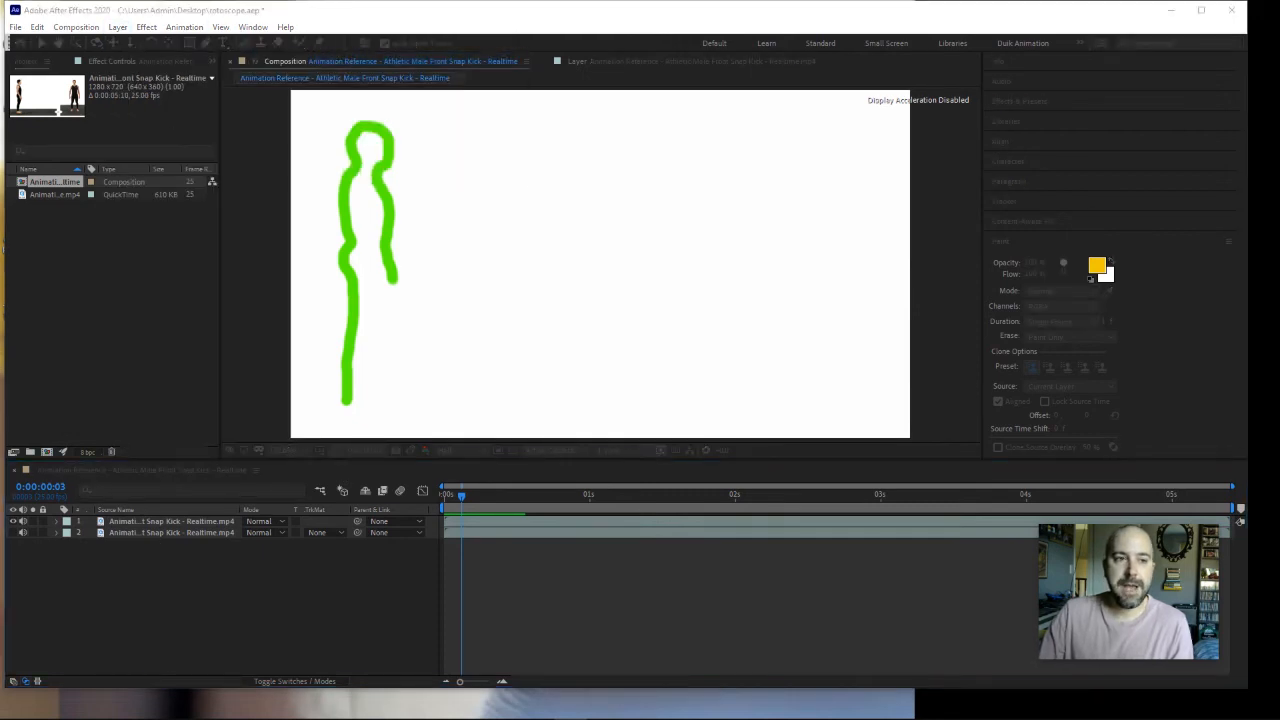
{"action": "left_click", "coordinate": [756, 330]}
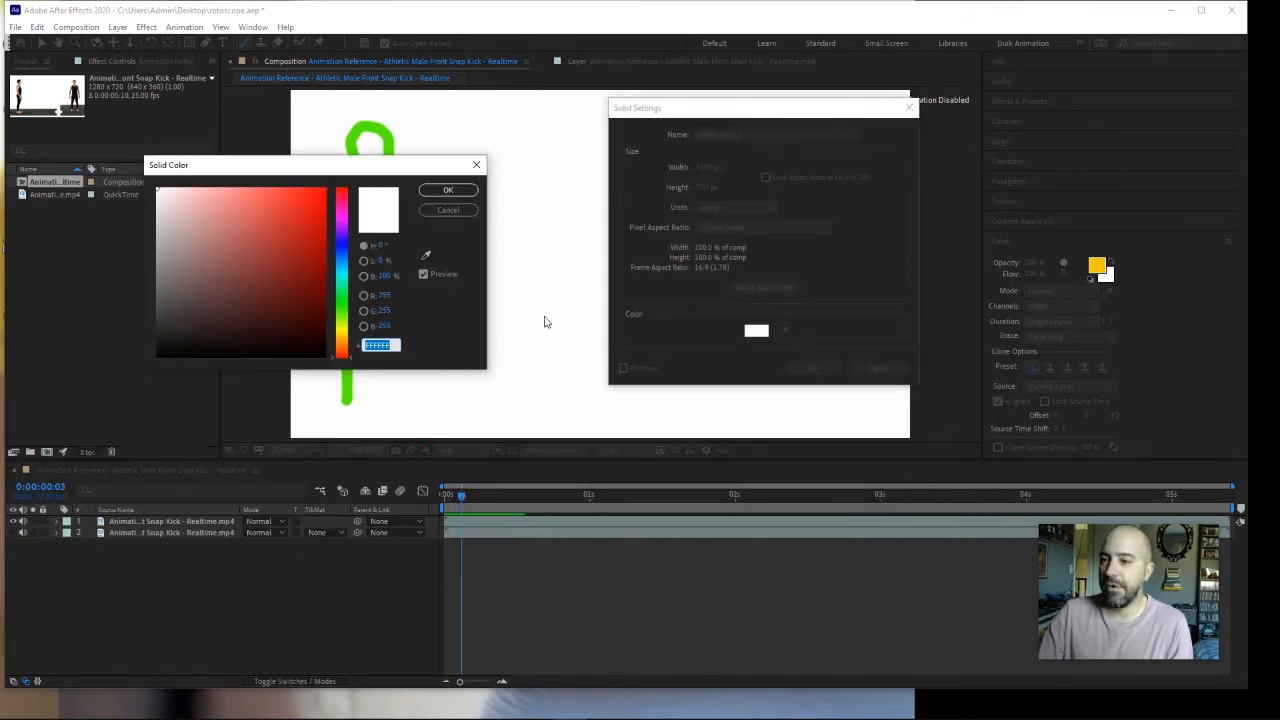
{"action": "left_click_drag", "start_coordinate": [174, 337], "coordinate": [149, 367]}
{"action": "left_click", "coordinate": [448, 191]}
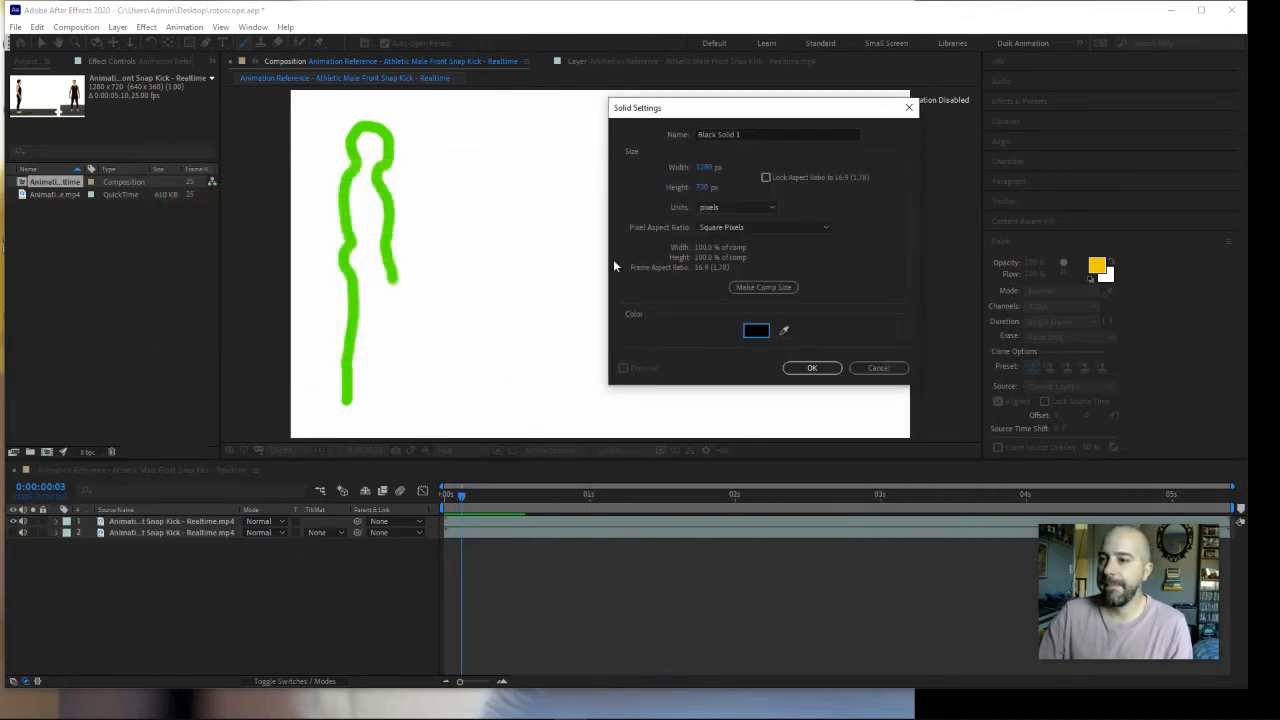
{"action": "left_click", "coordinate": [815, 367]}
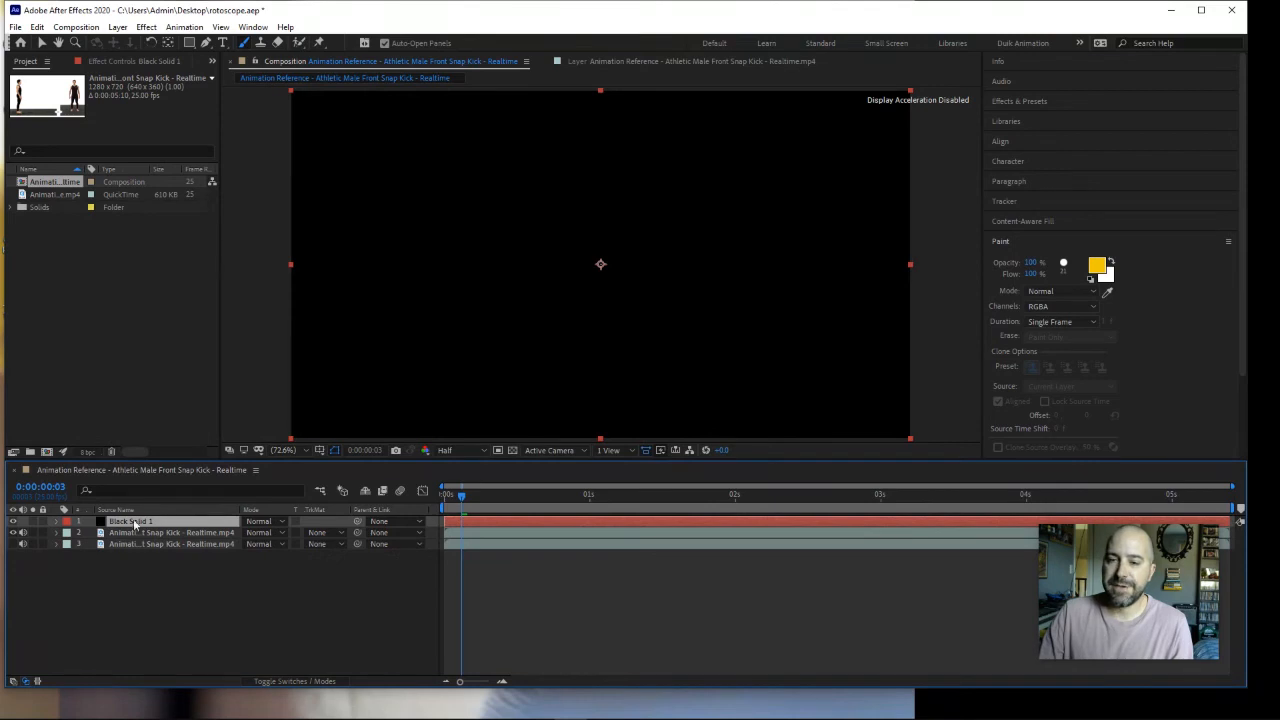
{"action": "left_click_drag", "start_coordinate": [140, 526], "coordinate": [137, 558]}
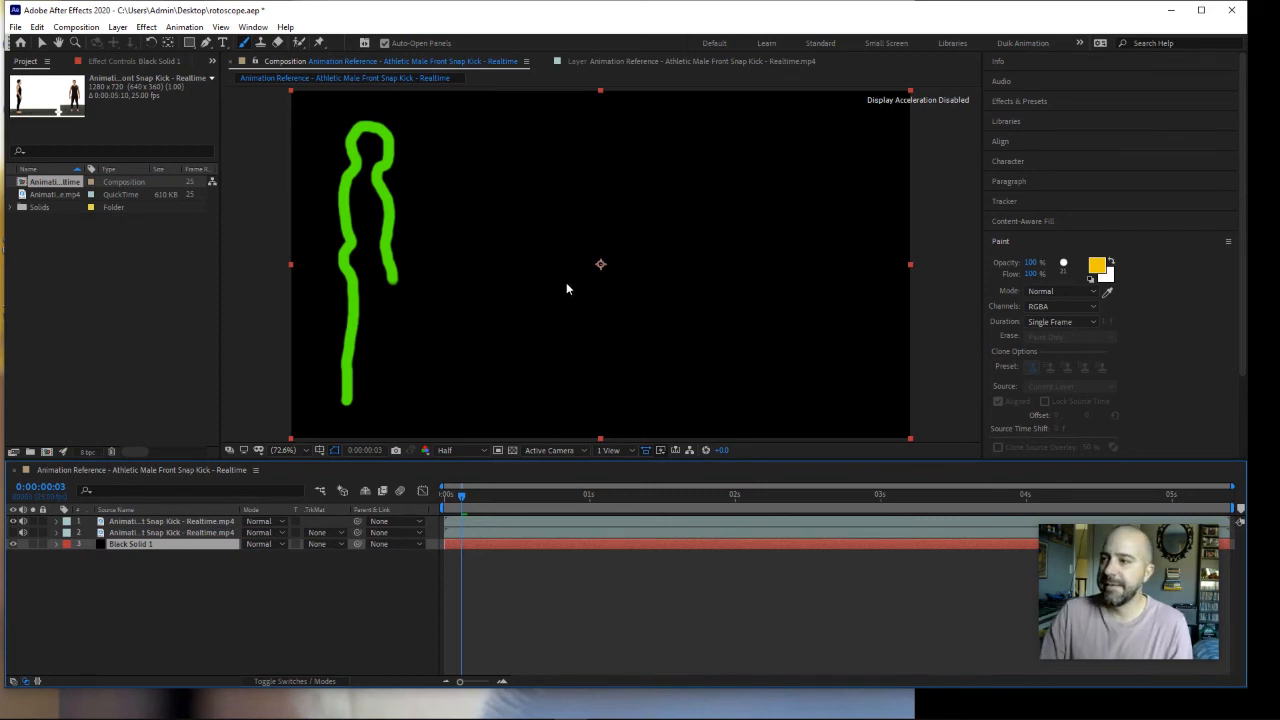
Step: Find the Stylize Glow effect and apply it to the upper painted video layer
{"action": "left_click", "coordinate": [1030, 101]}
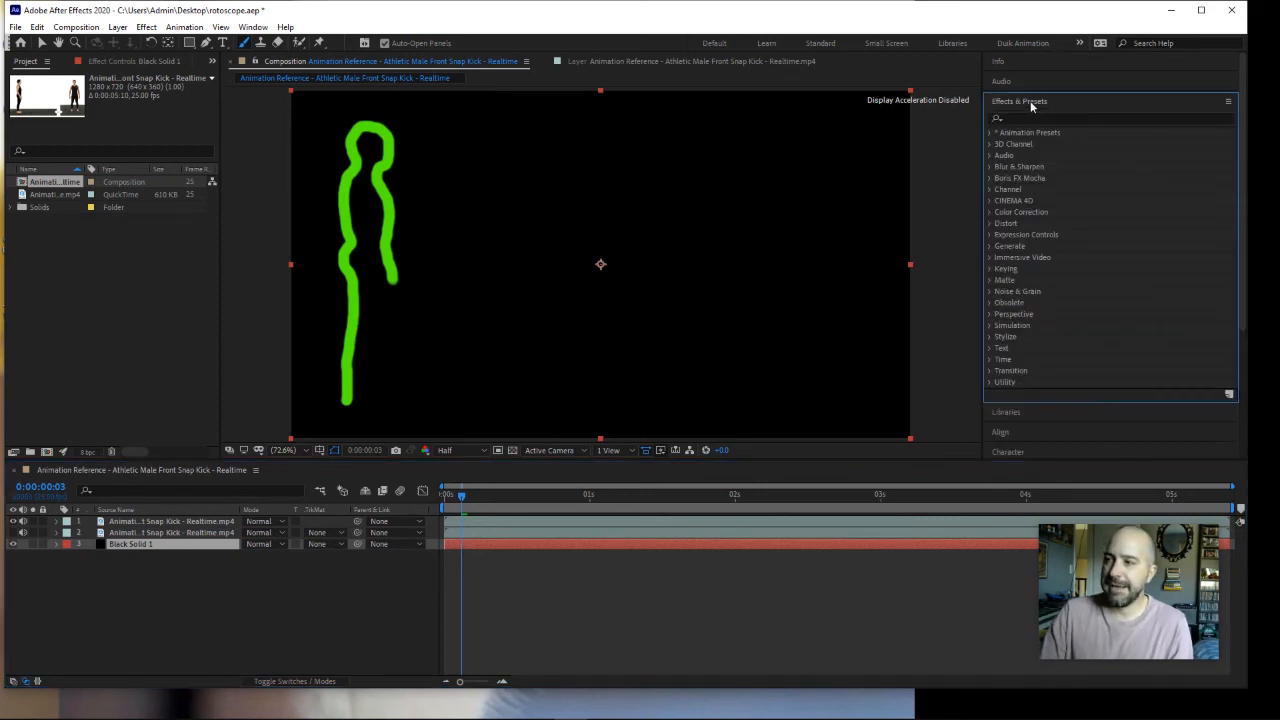
{"action": "left_click", "coordinate": [1025, 117]}
{"action": "type", "text": "glow"}
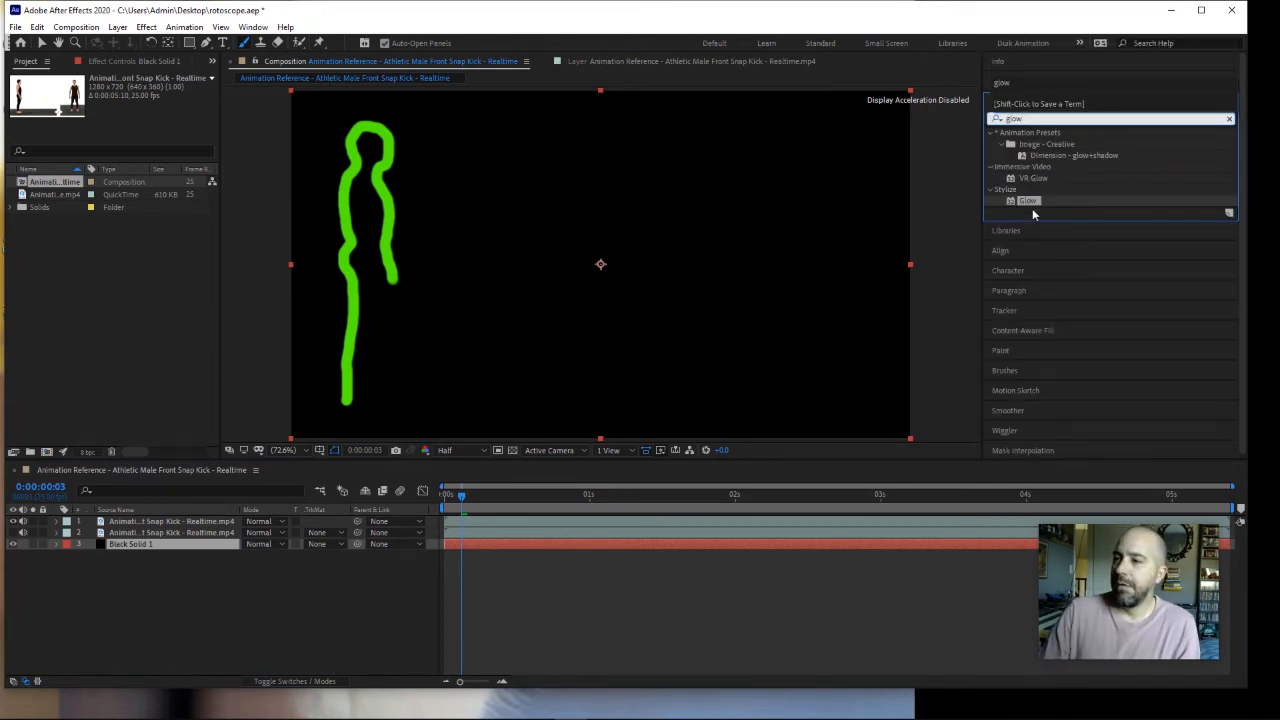
{"action": "mouse_move", "coordinate": [1029, 201]}
{"action": "left_mouse_down"}
{"action": "mouse_move", "coordinate": [761, 256]}
{"action": "mouse_move", "coordinate": [429, 366]}
{"action": "mouse_move", "coordinate": [160, 528]}
{"action": "mouse_move", "coordinate": [183, 523]}
{"action": "left_mouse_up"}
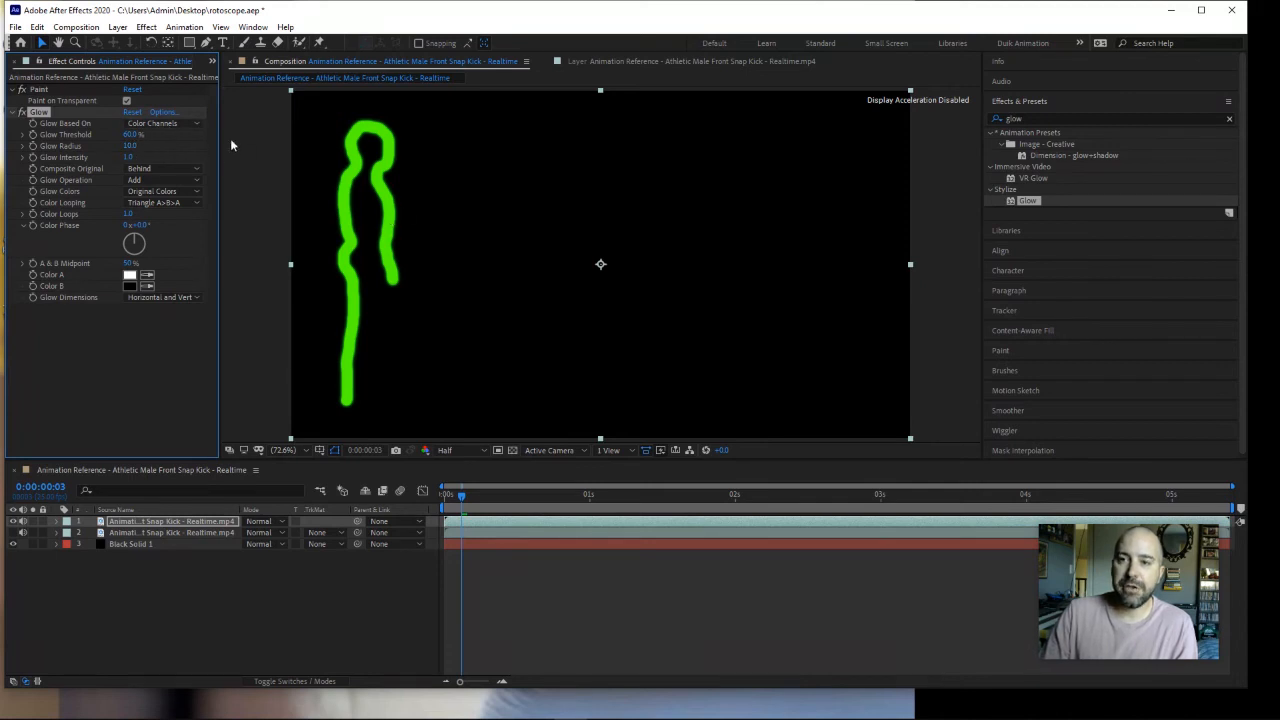
Step: Set the glow radius to 47, intensity to 0.9 and threshold to 55.3%, leaving the colour phase at 0°
{"action": "left_click", "coordinate": [136, 147]}
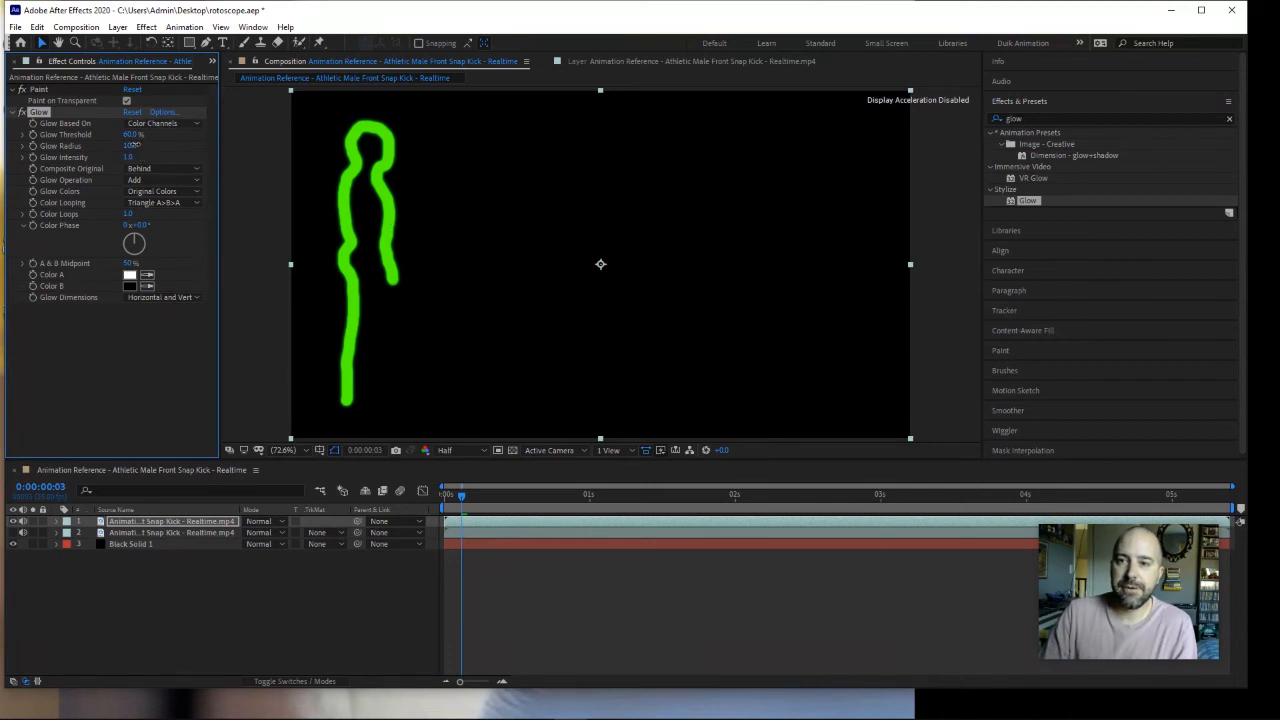
{"action": "left_click_drag", "start_coordinate": [143, 146], "coordinate": [166, 148]}
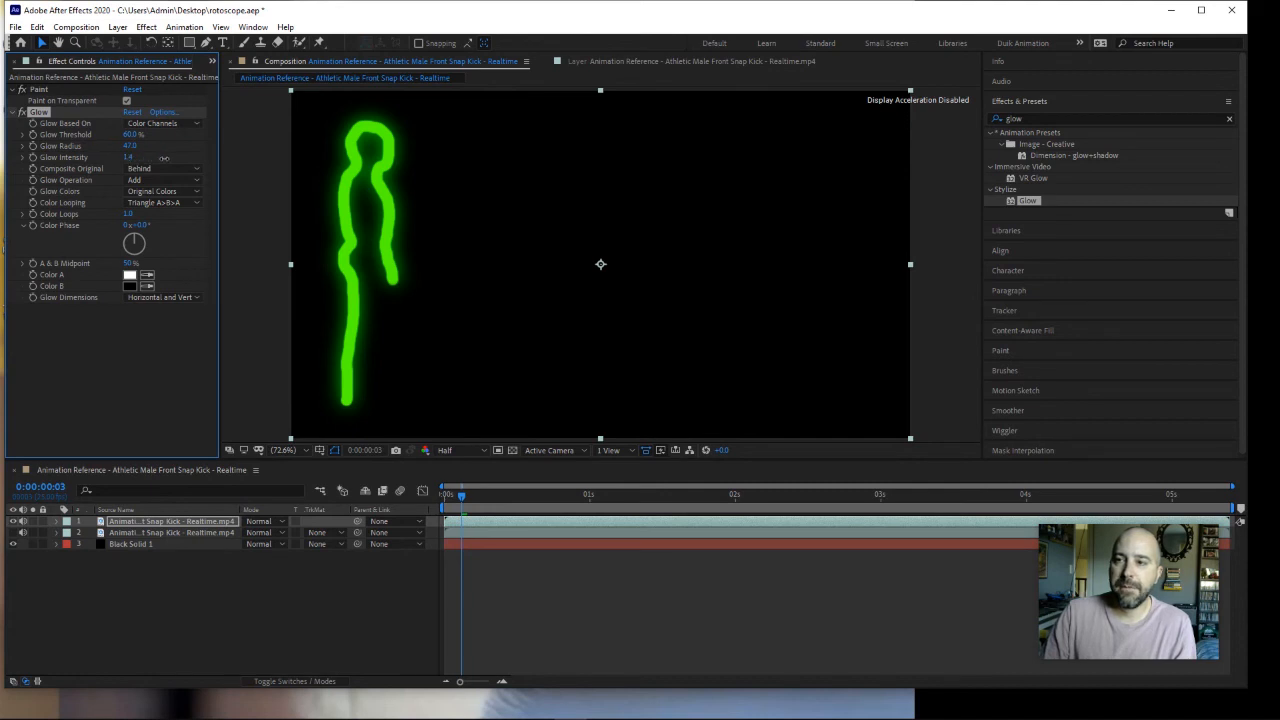
{"action": "mouse_move", "coordinate": [145, 165]}
{"action": "left_mouse_down"}
{"action": "mouse_move", "coordinate": [122, 166]}
{"action": "mouse_move", "coordinate": [152, 134]}
{"action": "mouse_move", "coordinate": [92, 140]}
{"action": "mouse_move", "coordinate": [133, 145]}
{"action": "left_mouse_up"}
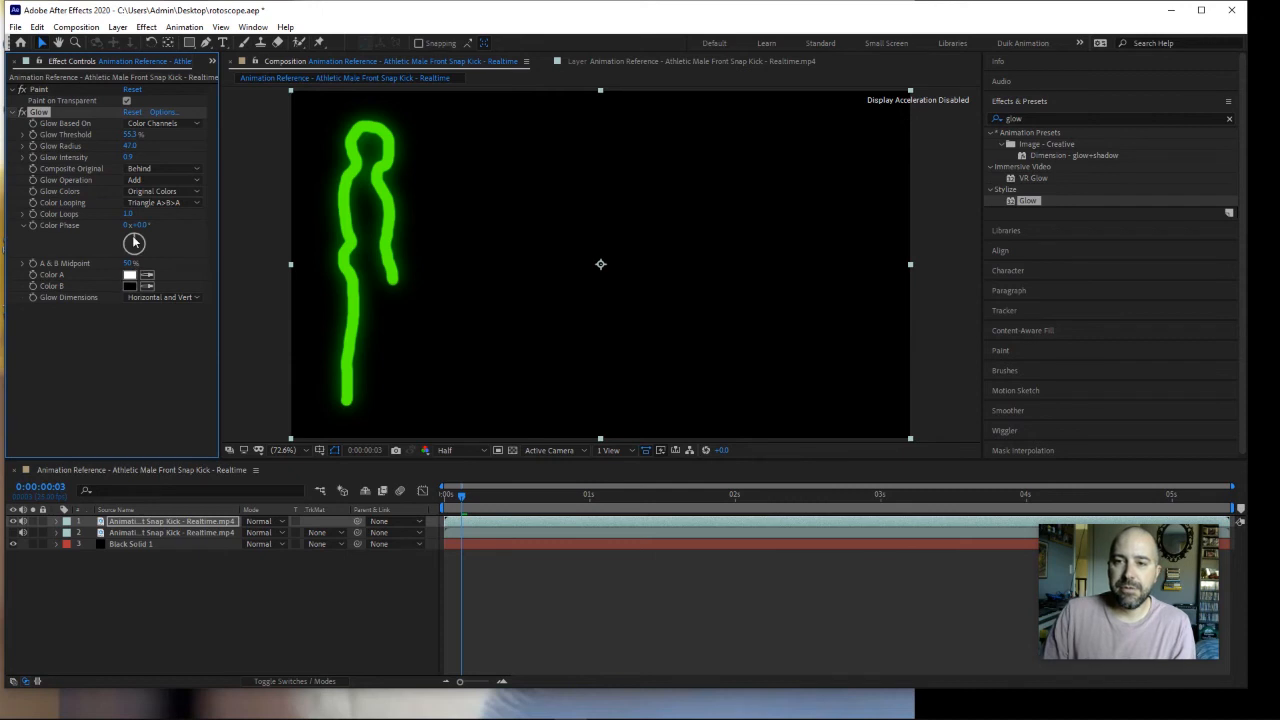
{"action": "mouse_move", "coordinate": [137, 225]}
{"action": "left_mouse_down"}
{"action": "mouse_move", "coordinate": [164, 225]}
{"action": "mouse_move", "coordinate": [126, 226]}
{"action": "left_mouse_up"}
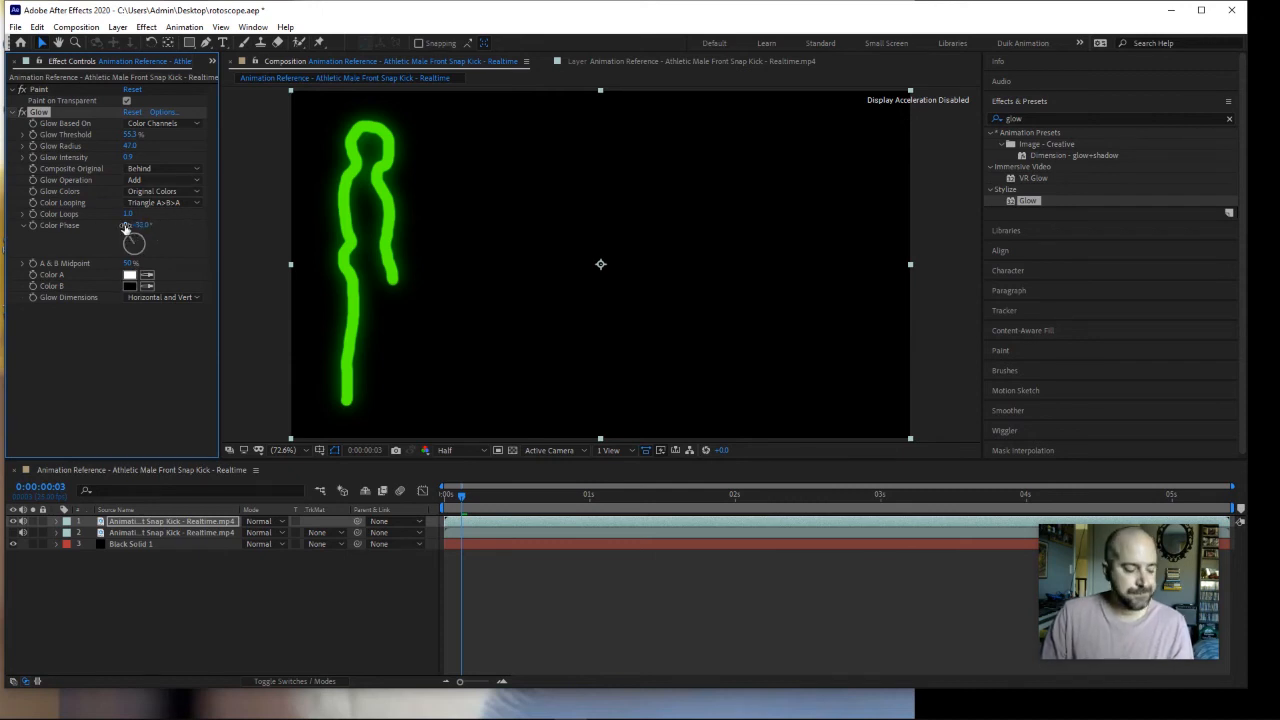
{"action": "key", "text": "ctrl+z"}
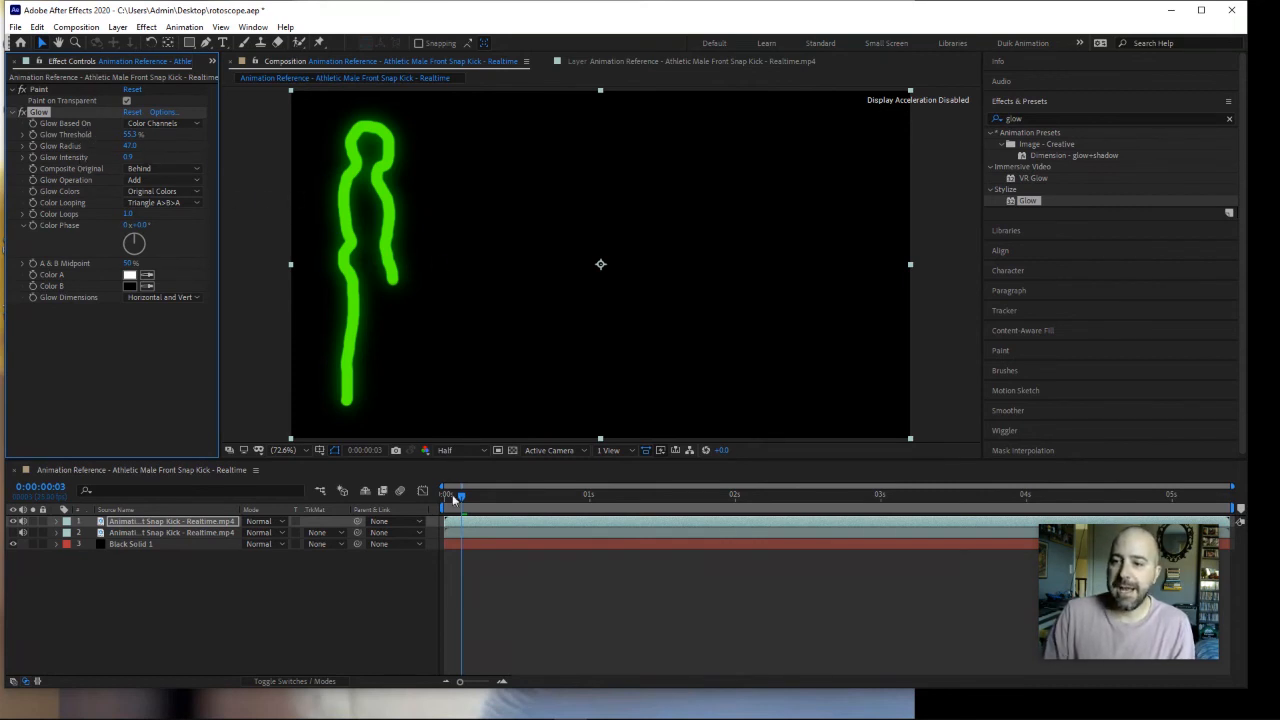
Step: Review the glowing strokes over the black background and, with the lower video layer temporarily shown, over the footage up to frame 4
{"action": "mouse_move", "coordinate": [453, 498]}
{"action": "left_mouse_down"}
{"action": "mouse_move", "coordinate": [596, 510]}
{"action": "mouse_move", "coordinate": [442, 496]}
{"action": "mouse_move", "coordinate": [537, 500]}
{"action": "mouse_move", "coordinate": [446, 508]}
{"action": "left_mouse_up"}
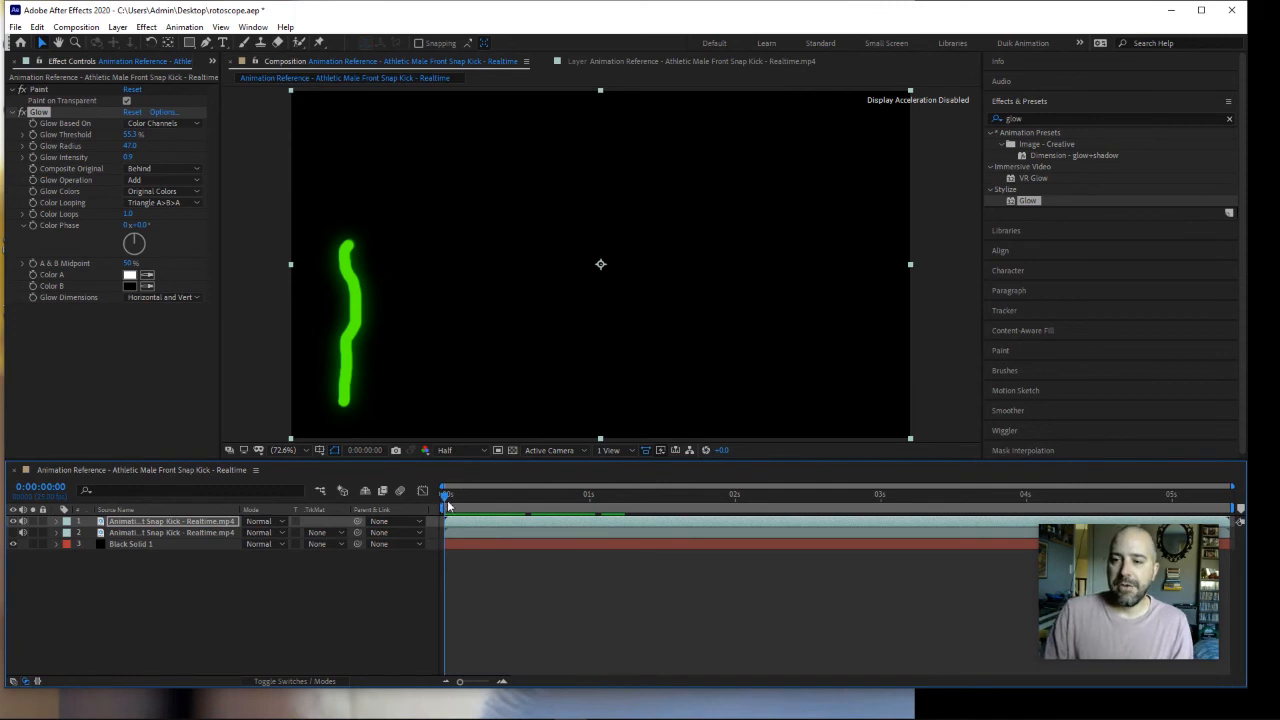
{"action": "left_click", "coordinate": [13, 532]}
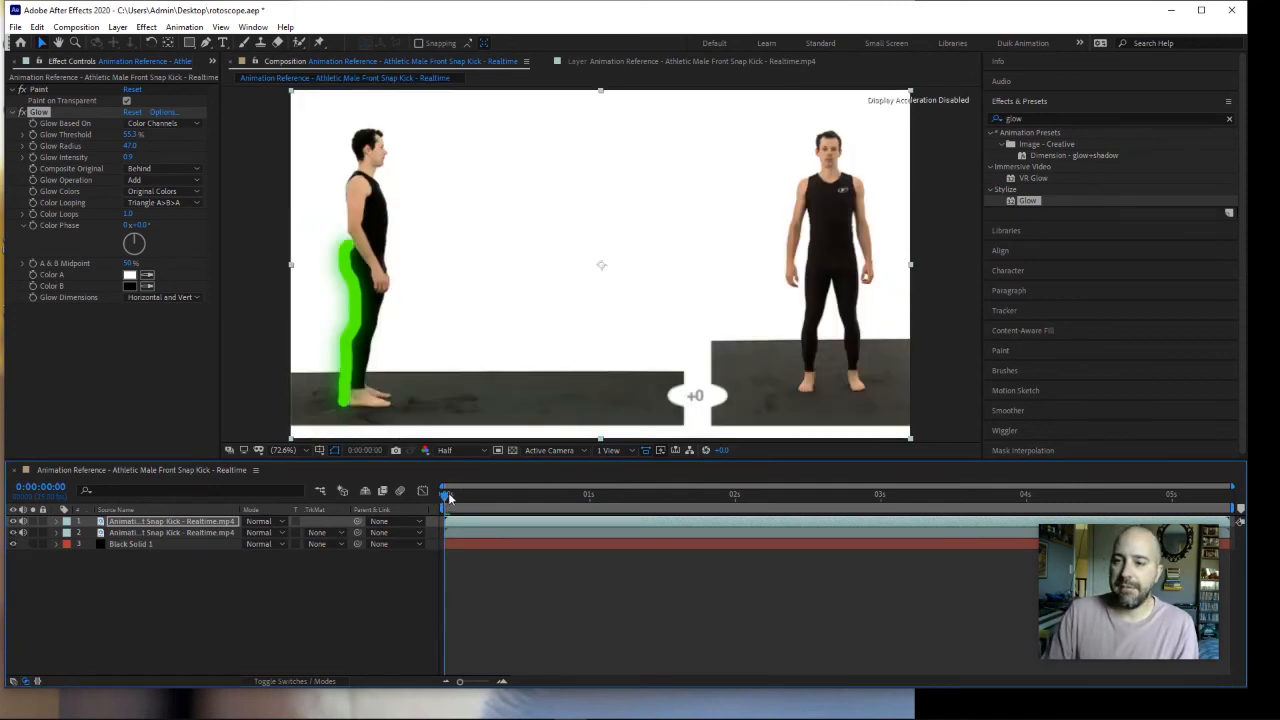
{"action": "mouse_move", "coordinate": [449, 497]}
{"action": "left_mouse_down"}
{"action": "mouse_move", "coordinate": [483, 503]}
{"action": "mouse_move", "coordinate": [466, 505]}
{"action": "left_mouse_up"}
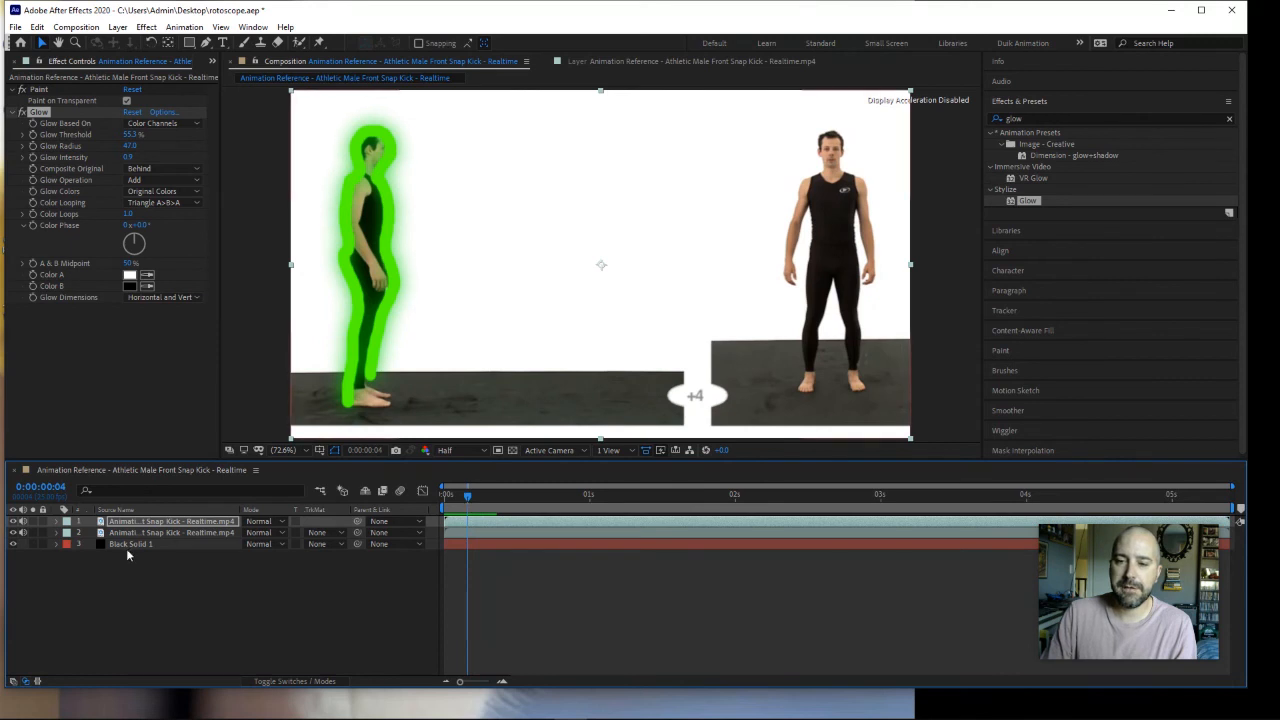
{"action": "left_click", "coordinate": [13, 532]}
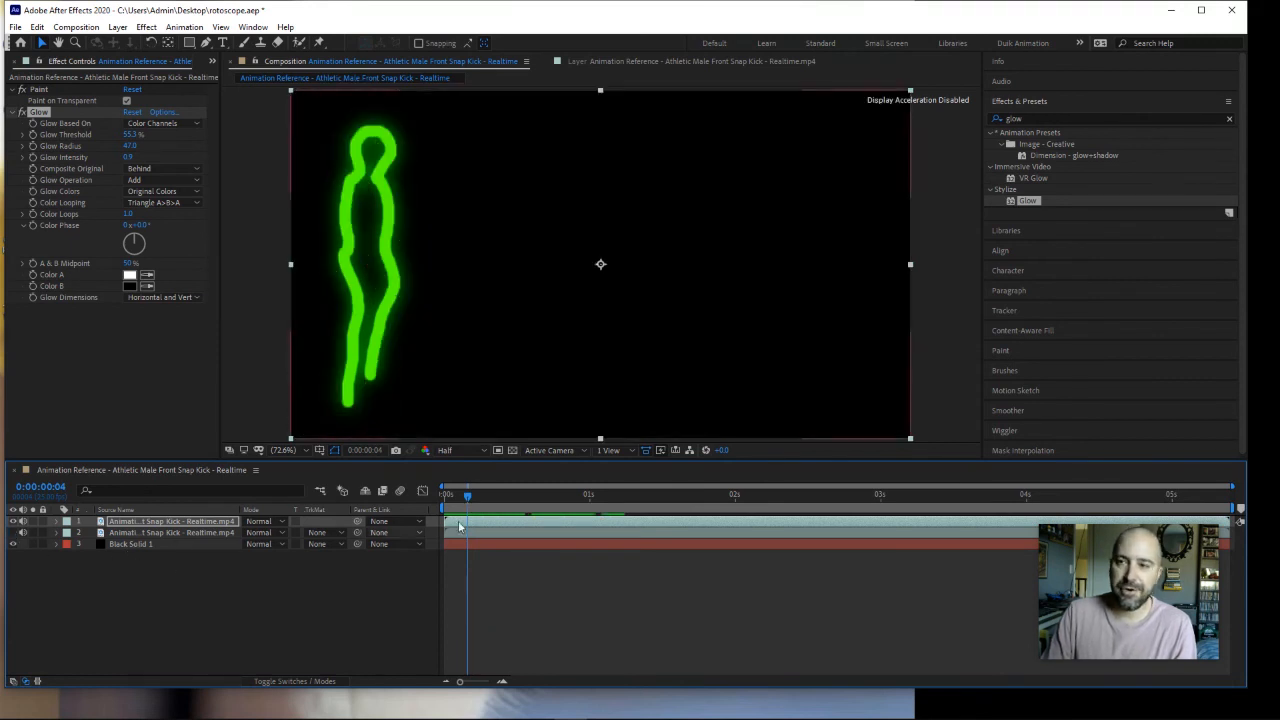
{"action": "mouse_move", "coordinate": [466, 495]}
{"action": "left_mouse_down"}
{"action": "mouse_move", "coordinate": [432, 498]}
{"action": "mouse_move", "coordinate": [474, 507]}
{"action": "mouse_move", "coordinate": [444, 498]}
{"action": "left_mouse_up"}
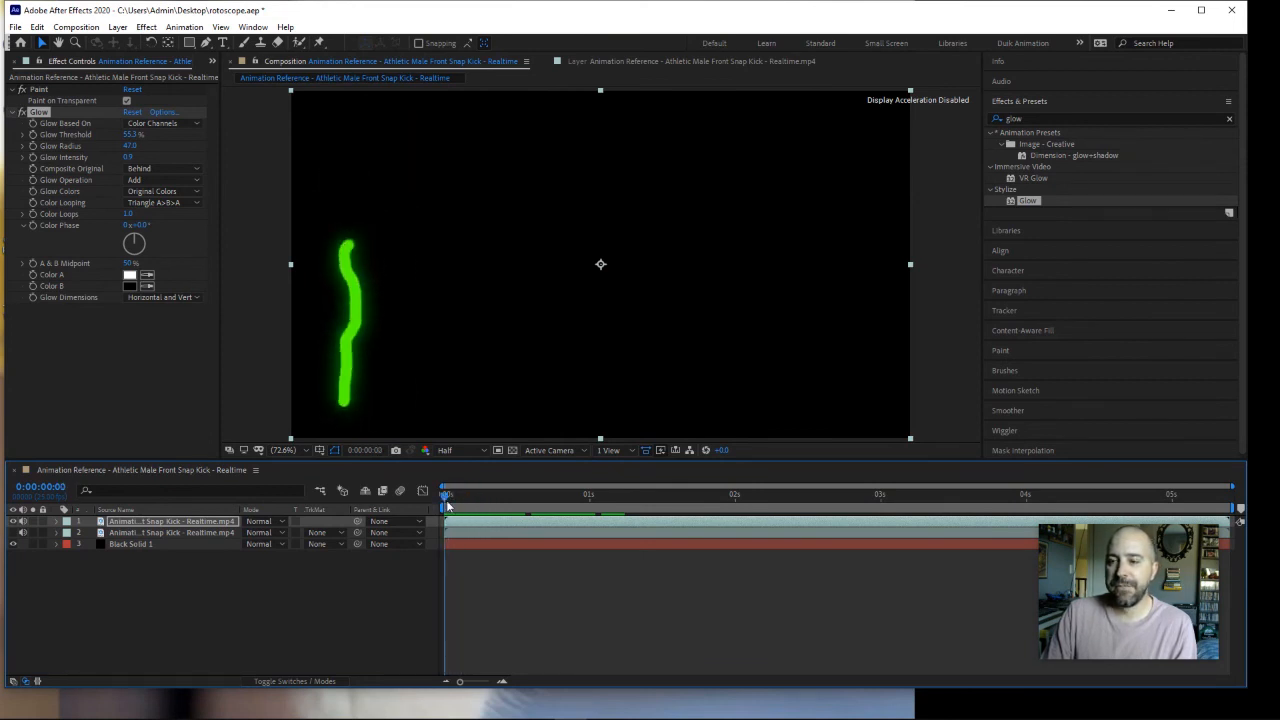
Step: Add the front snap kick composition to the render queue
{"action": "left_click", "coordinate": [15, 27]}
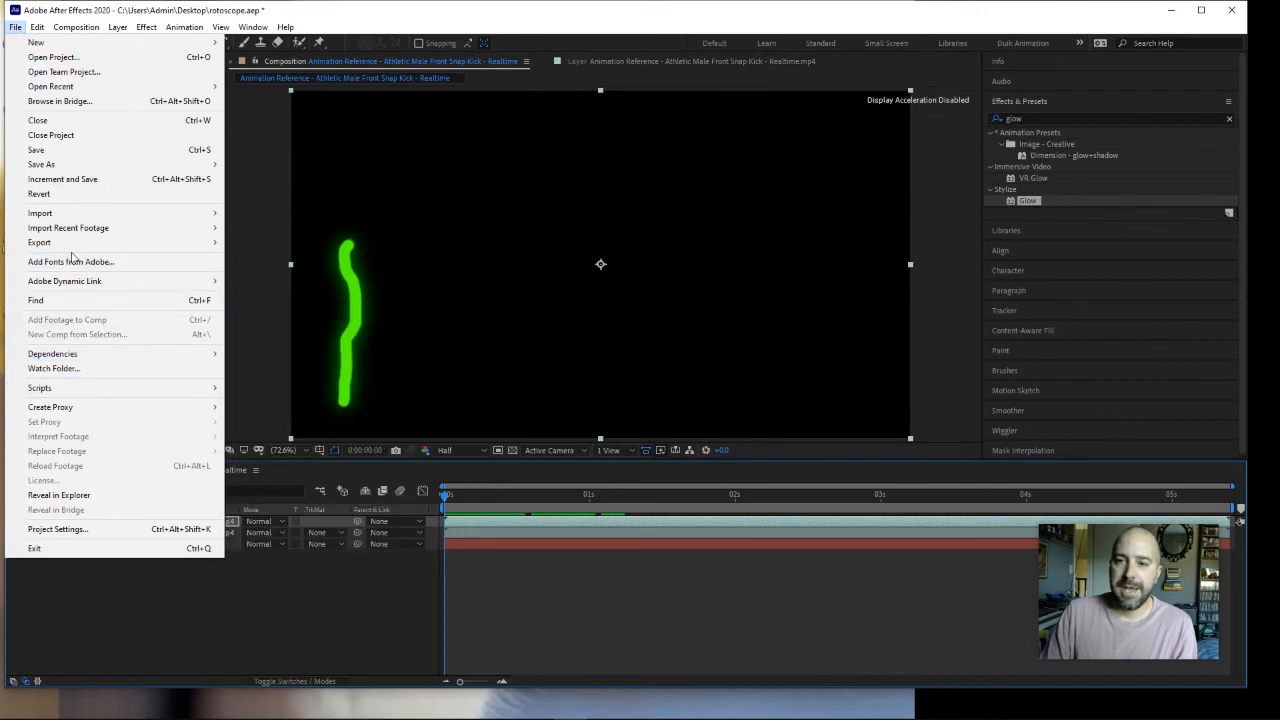
{"action": "mouse_move", "coordinate": [76, 244]}
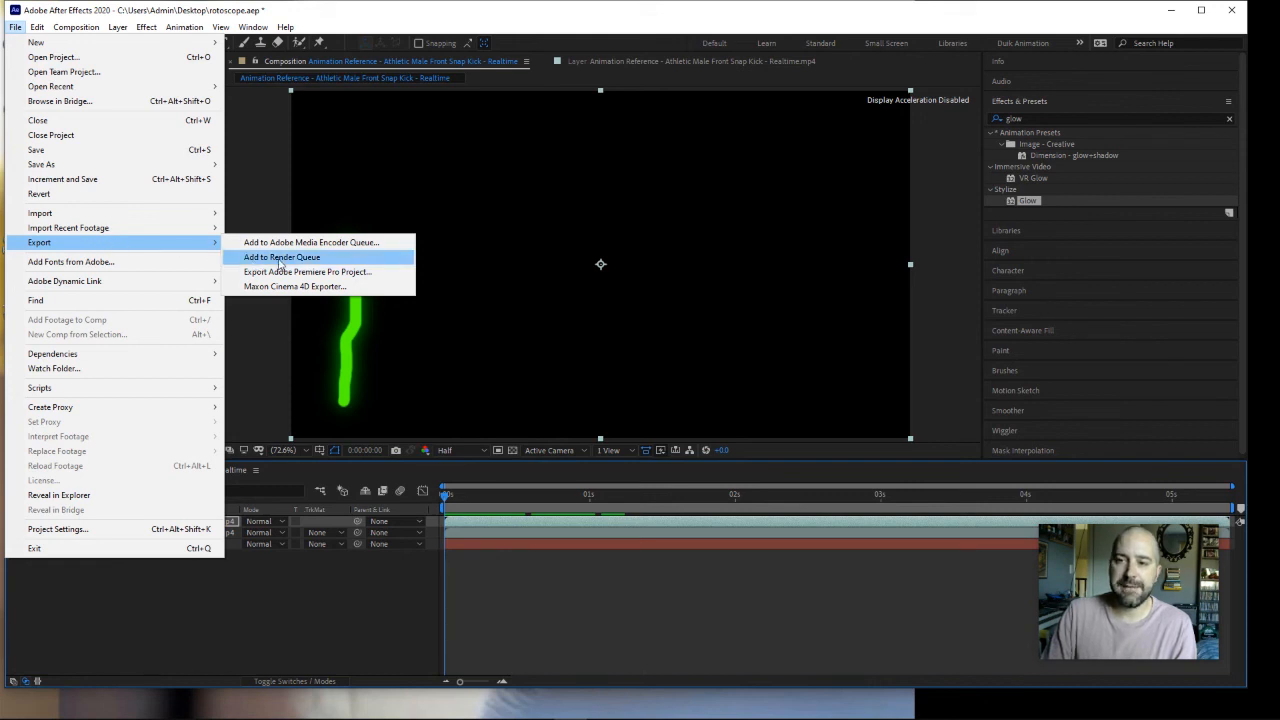
{"action": "left_click", "coordinate": [281, 258]}
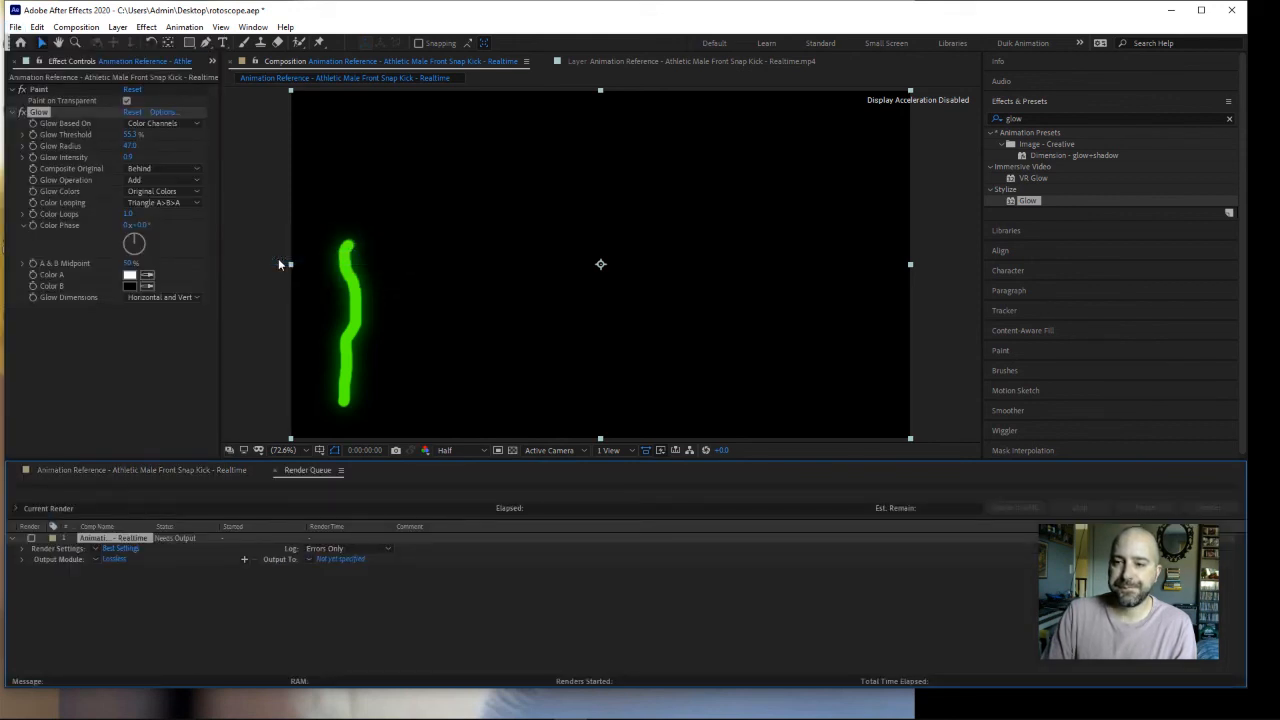
Step: Customise the queued item's output module to export in QuickTime format, keeping the other output options at their defaults
{"action": "left_click", "coordinate": [96, 559]}
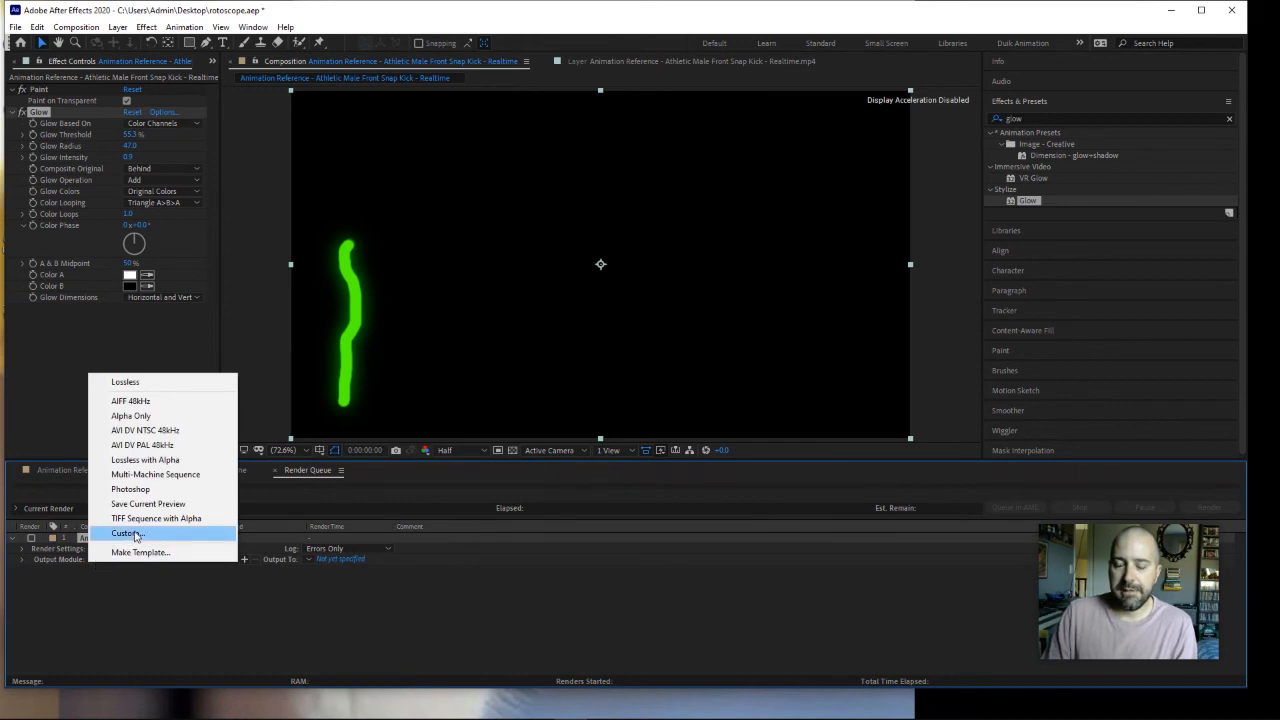
{"action": "left_click", "coordinate": [135, 535]}
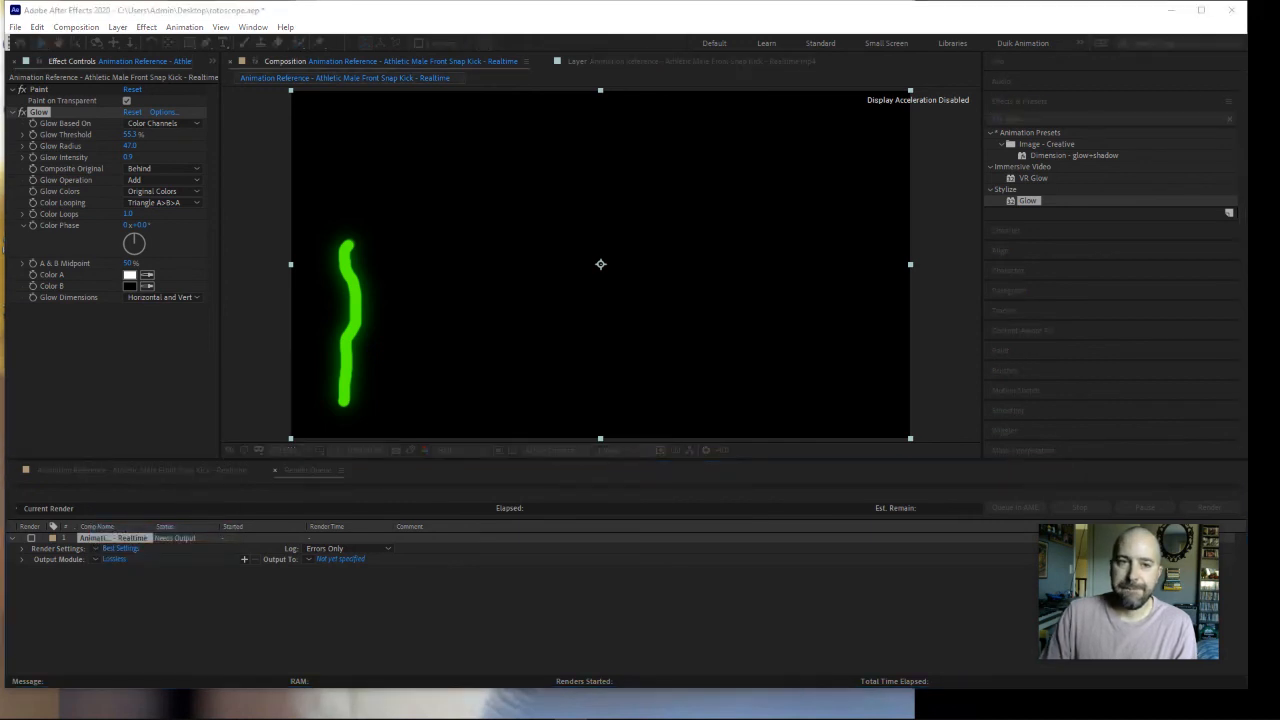
{"action": "left_click_drag", "start_coordinate": [551, 143], "coordinate": [696, 119]}
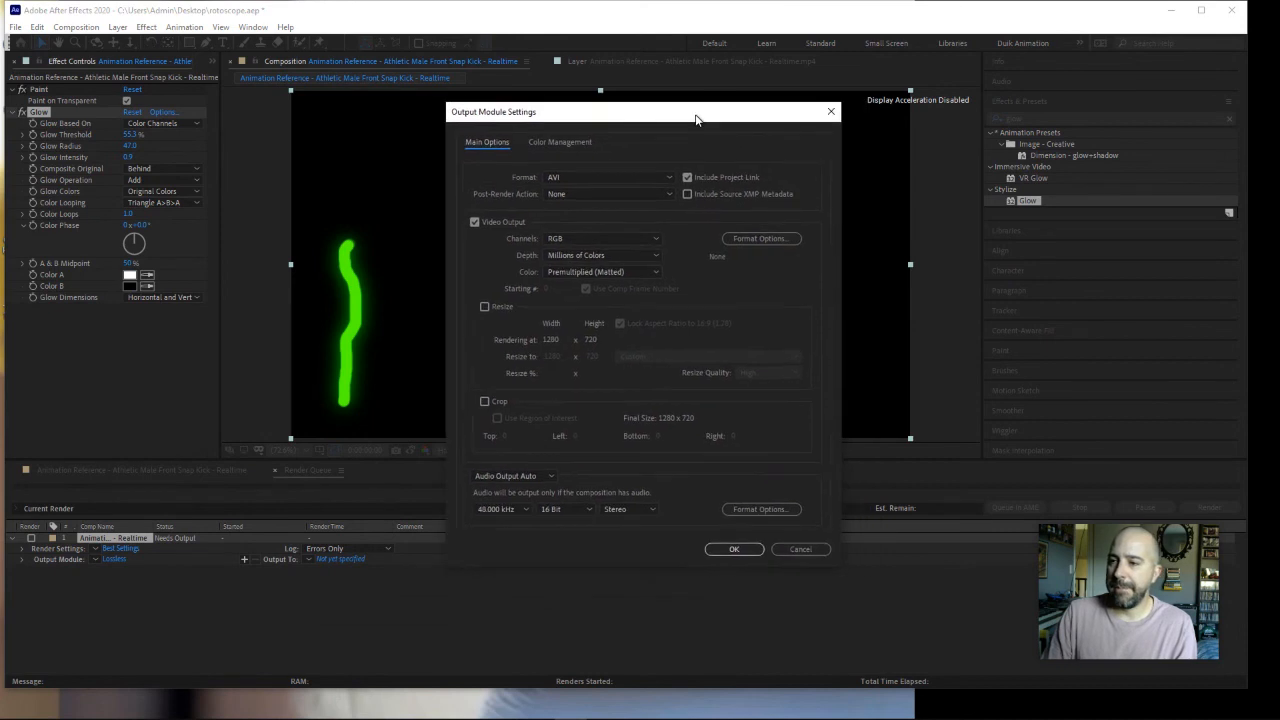
{"action": "left_click", "coordinate": [574, 177]}
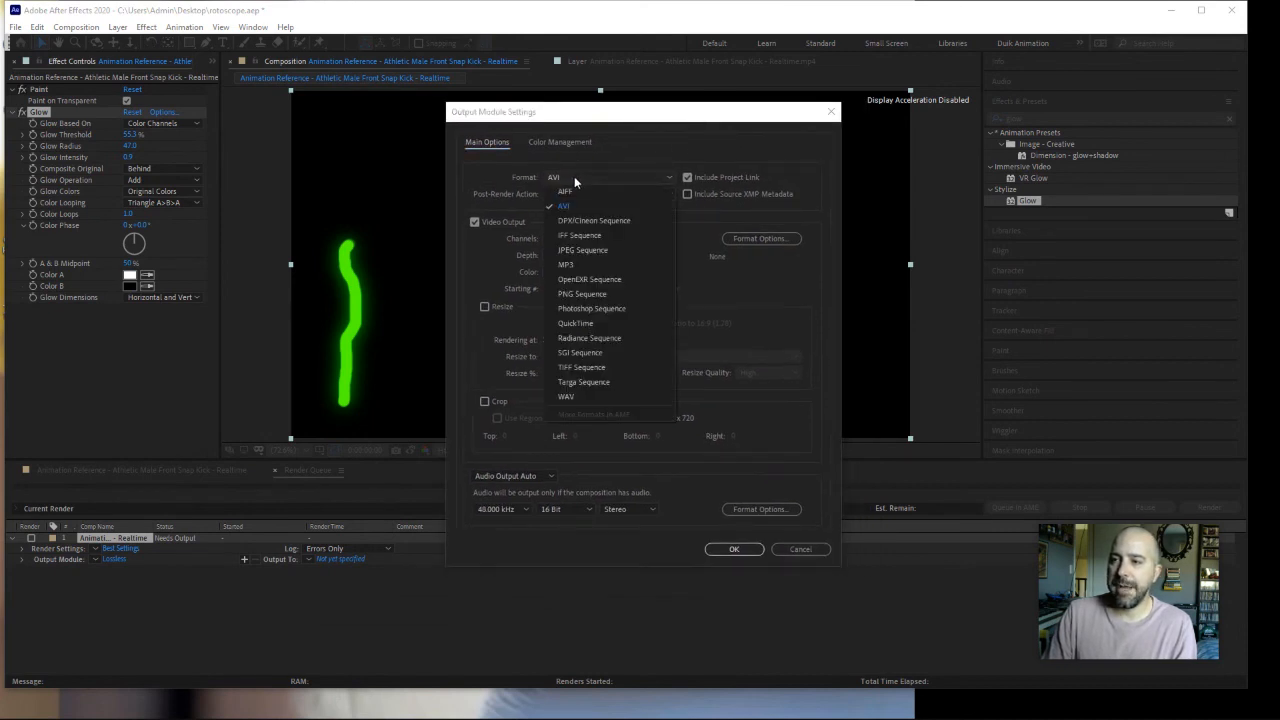
{"action": "left_click", "coordinate": [584, 323]}
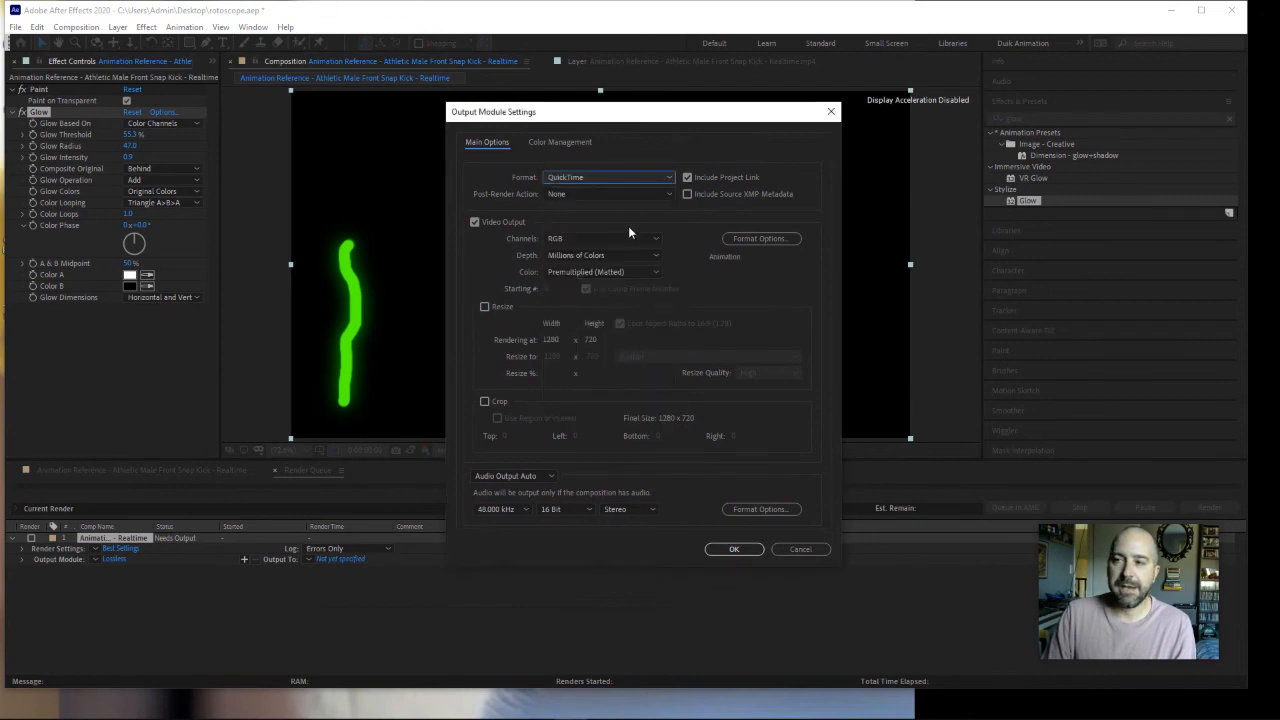
{"action": "left_click", "coordinate": [735, 550]}
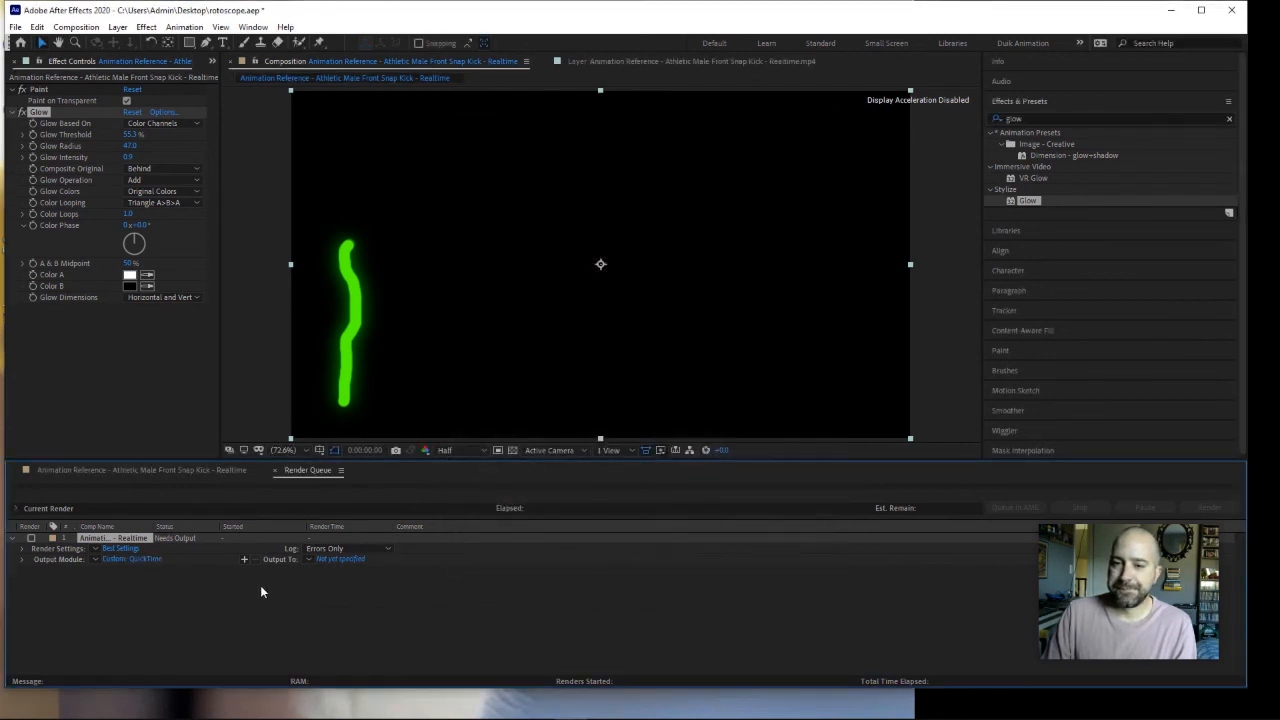
Step: Set the output file to the Downloads folder, named with the author's last and first name followed by "_Rotoscope", and start the render
{"action": "left_click", "coordinate": [338, 559]}
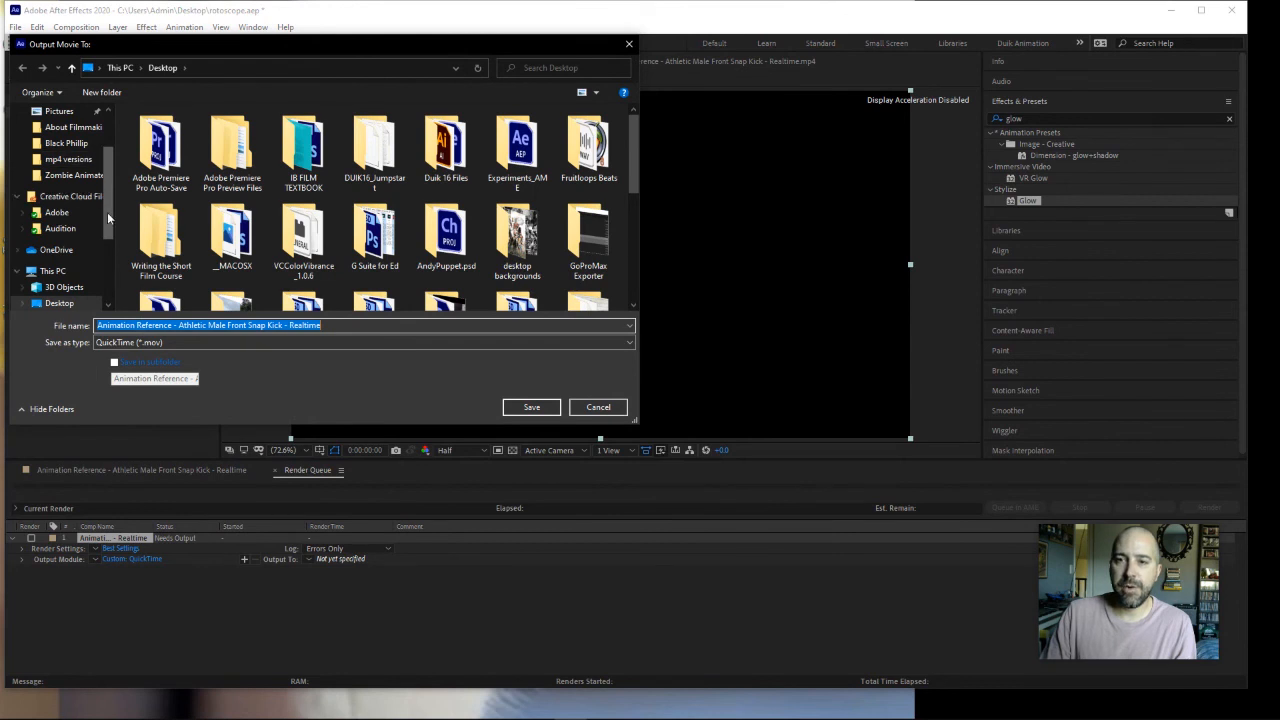
{"action": "scroll", "coordinate": [68, 270], "scroll_direction": "down", "scroll_amount": 1}
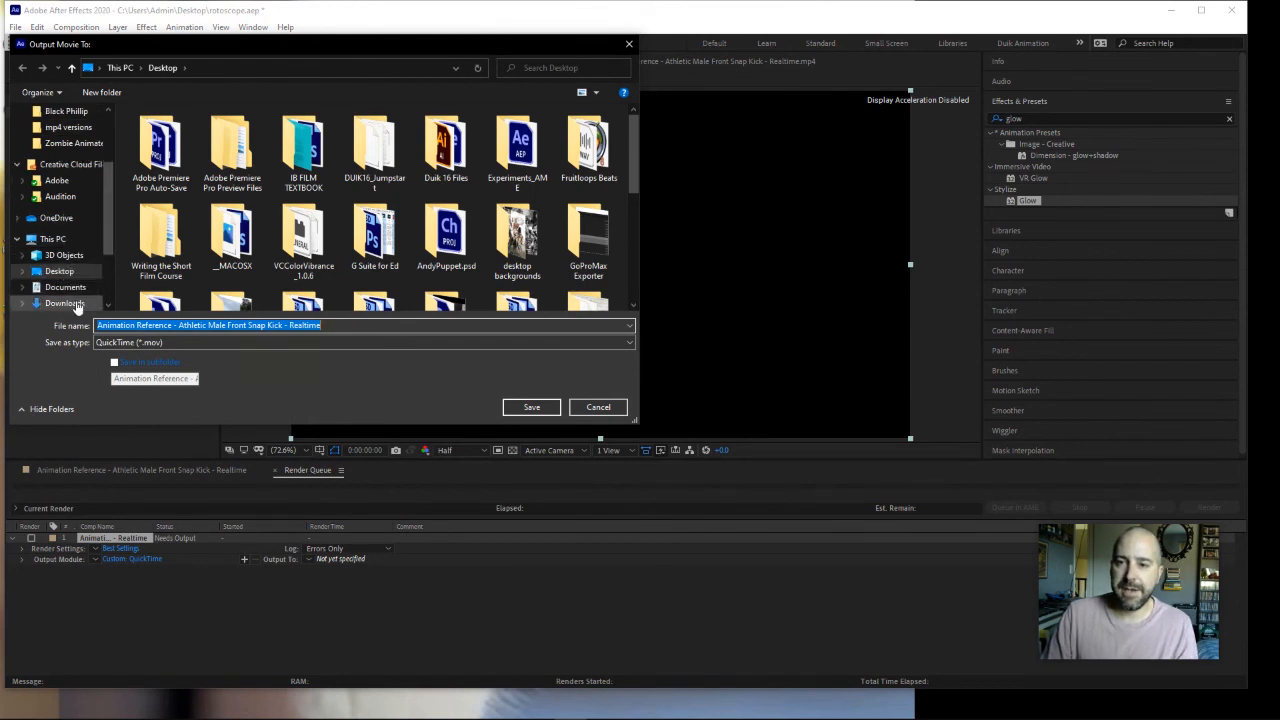
{"action": "left_click", "coordinate": [64, 303]}
{"action": "left_click_drag", "start_coordinate": [336, 323], "coordinate": [63, 330]}
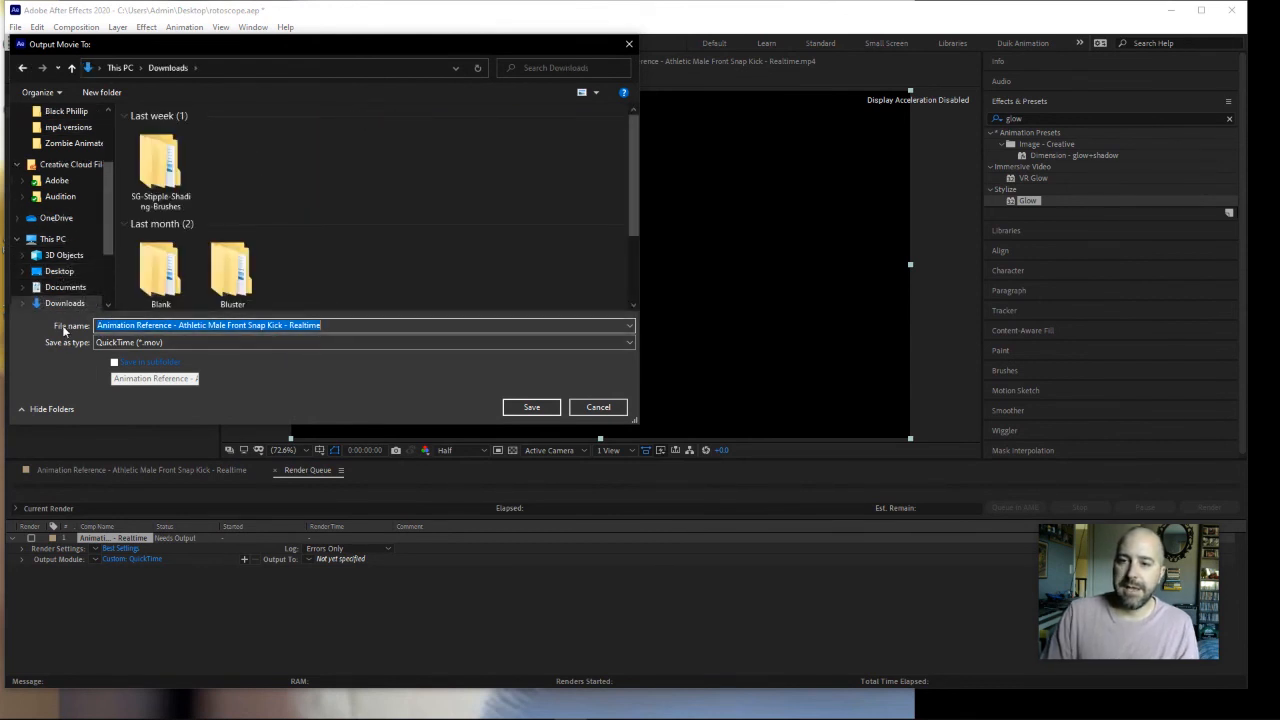
{"action": "type", "text": "Ro"}
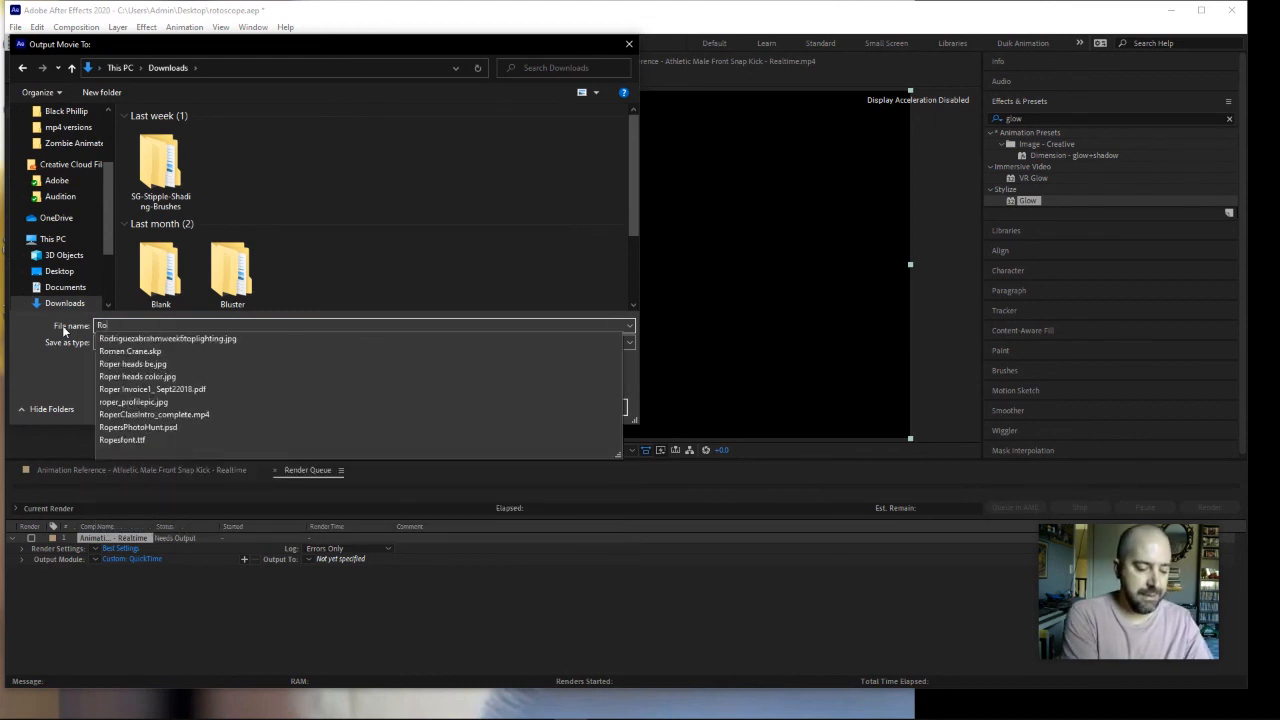
{"action": "type", "text": "perZach"}
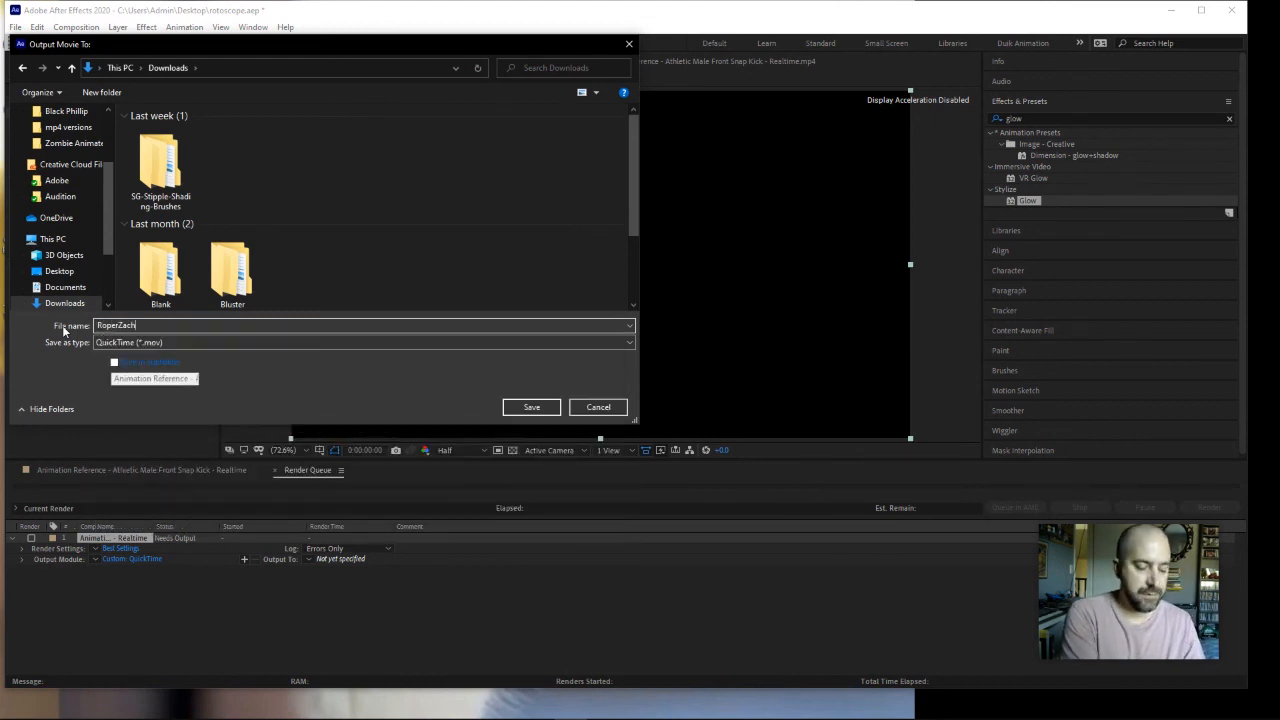
{"action": "type", "text": "_Rotoscop"}
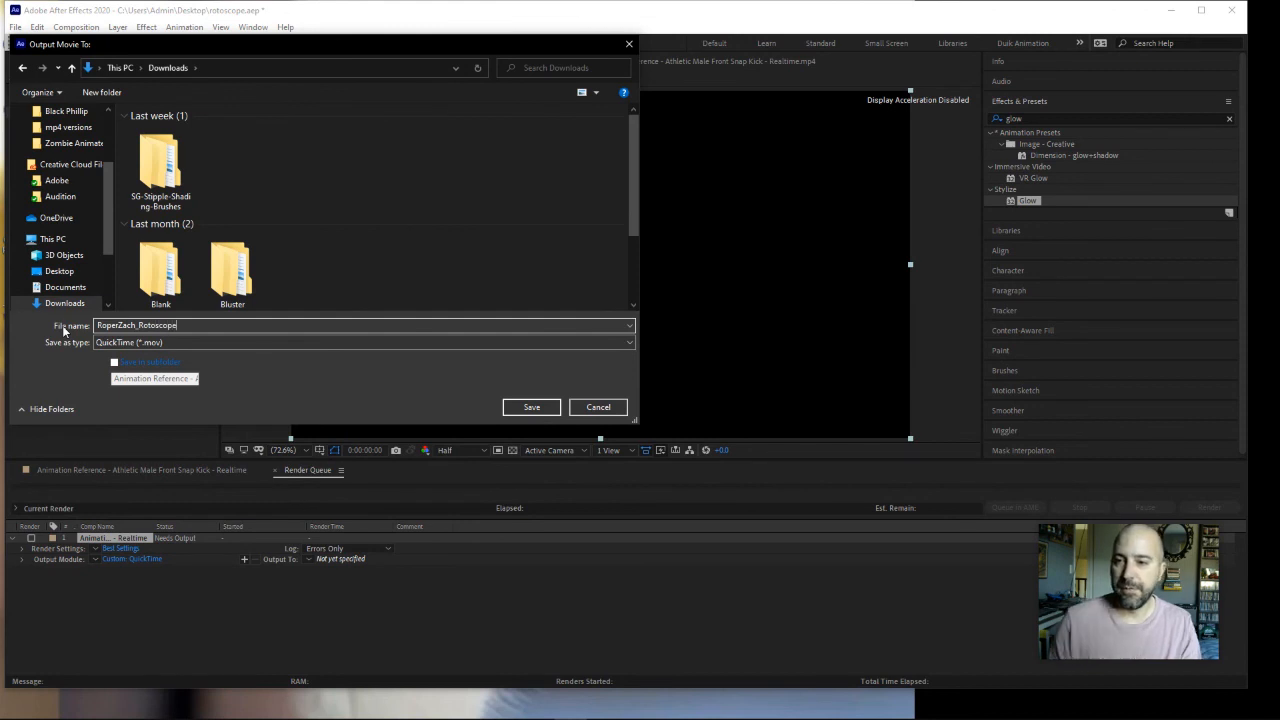
{"action": "type", "text": "e"}
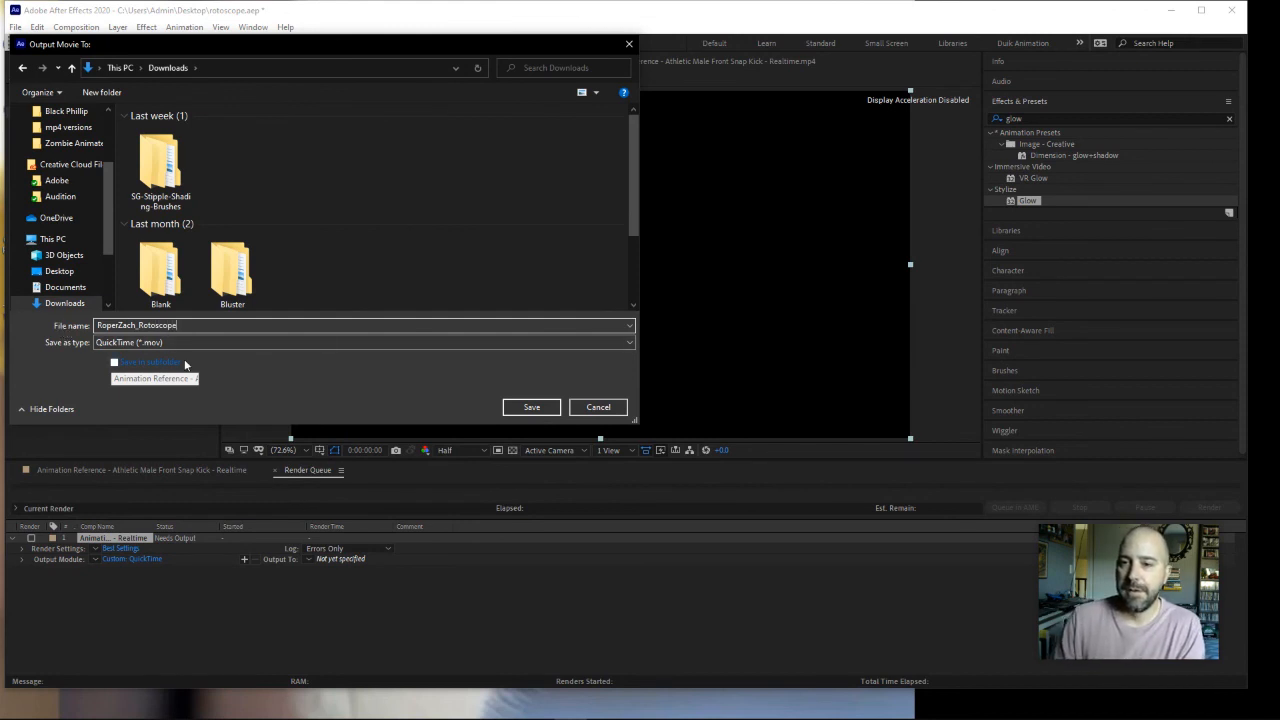
{"action": "left_click", "coordinate": [531, 407]}
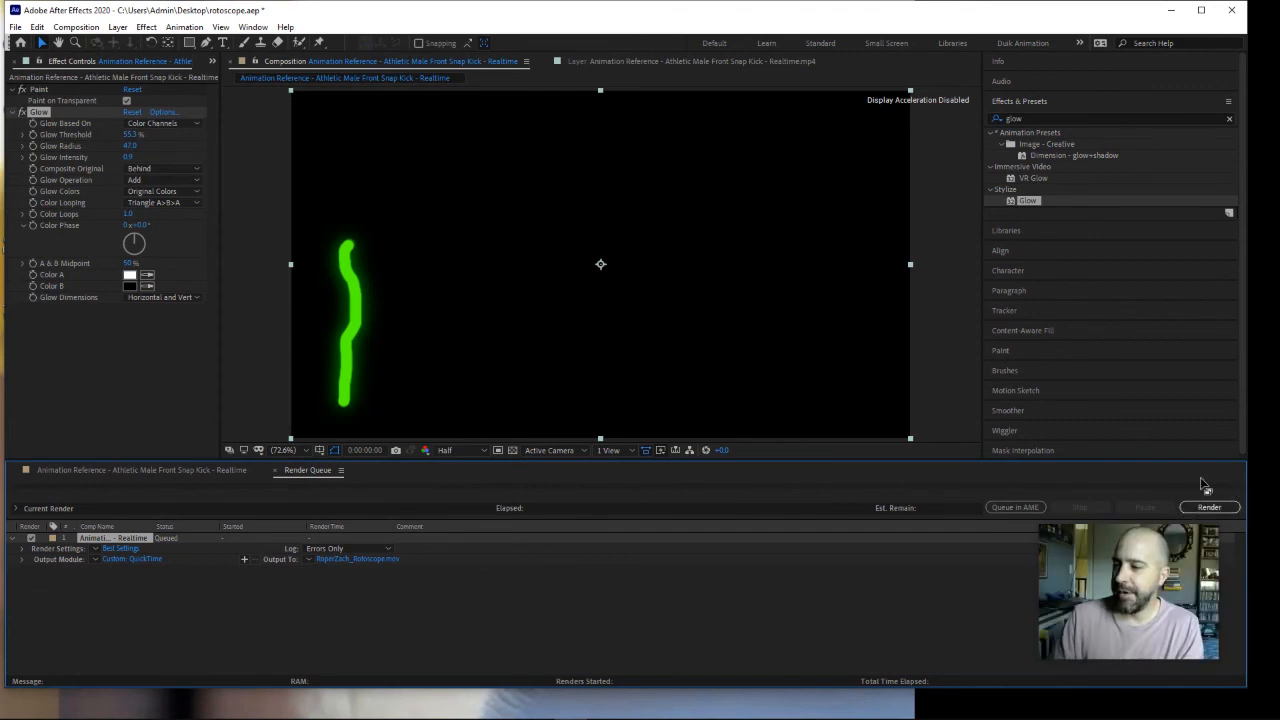
{"action": "left_click", "coordinate": [1212, 507]}
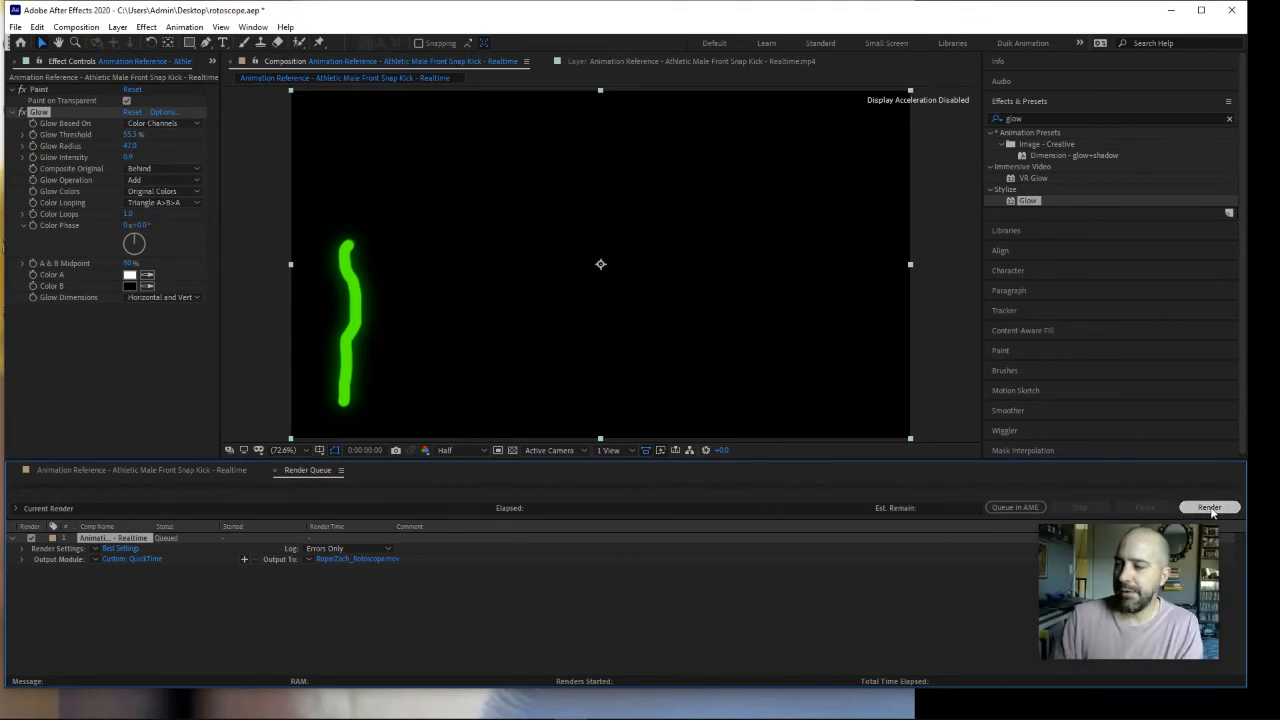